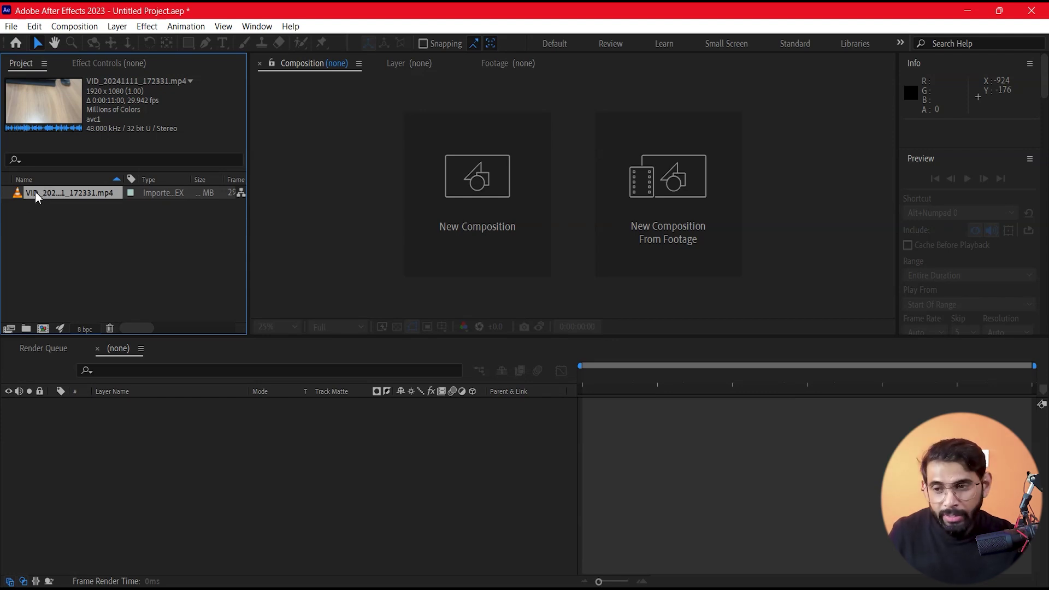
Step: Create a composition from the imported VID_20241111_172331.mp4 tabletop footage
drag(36, 197, 48, 331)
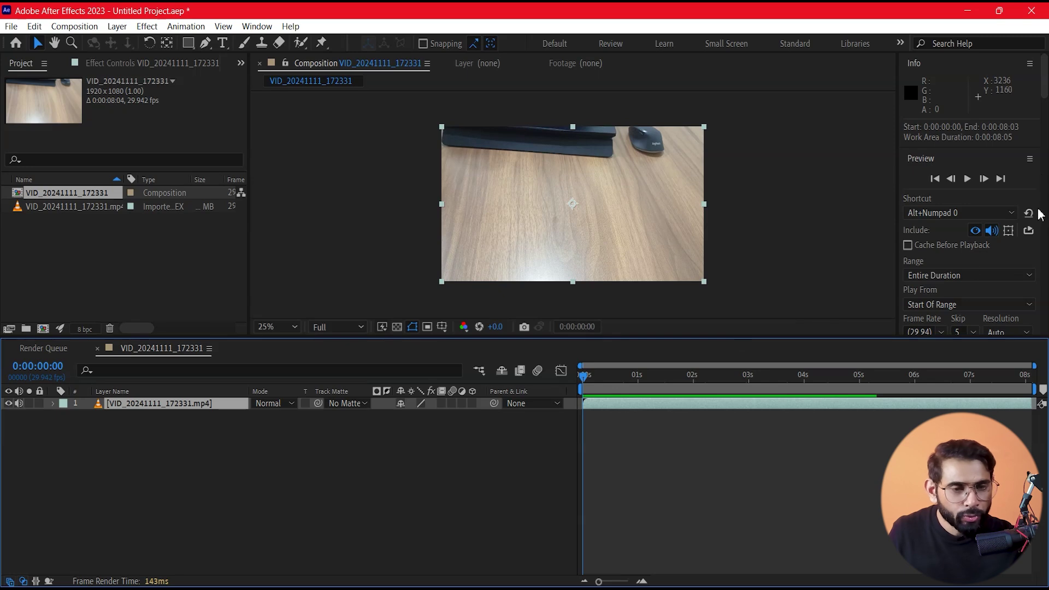
Step: Scroll down the right-hand panel to browse its list below the VID_20241111_172331 comp
scroll(1042, 105, down, 5)
scroll(1042, 105, down, 5)
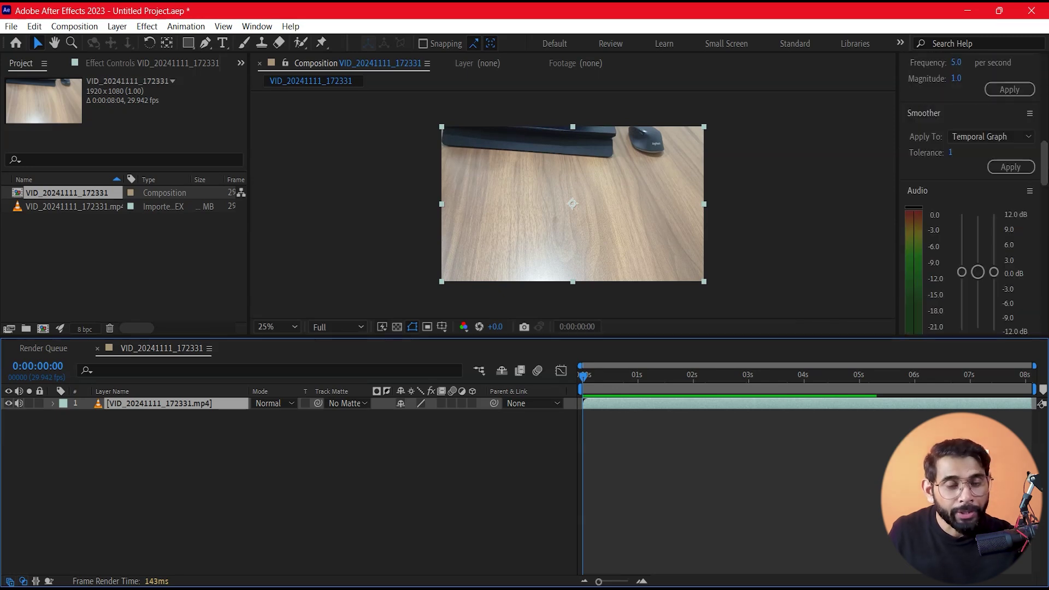
scroll(1042, 293, down, 3)
scroll(1042, 293, down, 2)
scroll(1042, 294, down, 2)
scroll(1042, 293, down, 2)
mouse_move(1042, 294)
mouse_down()
mouse_move(1038, 261)
mouse_move(1039, 280)
mouse_up()
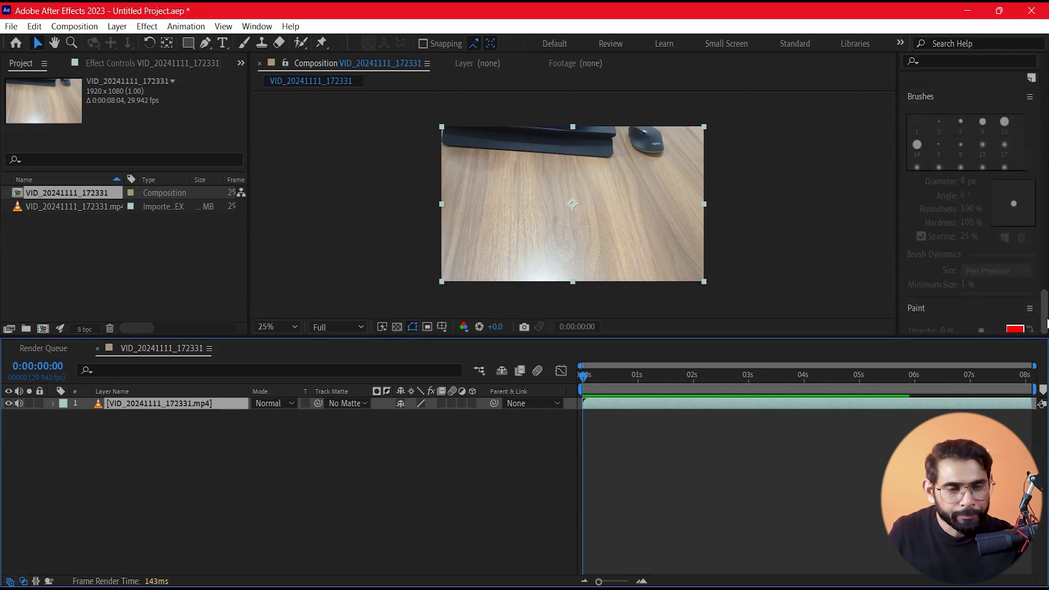
scroll(1040, 280, down, 1)
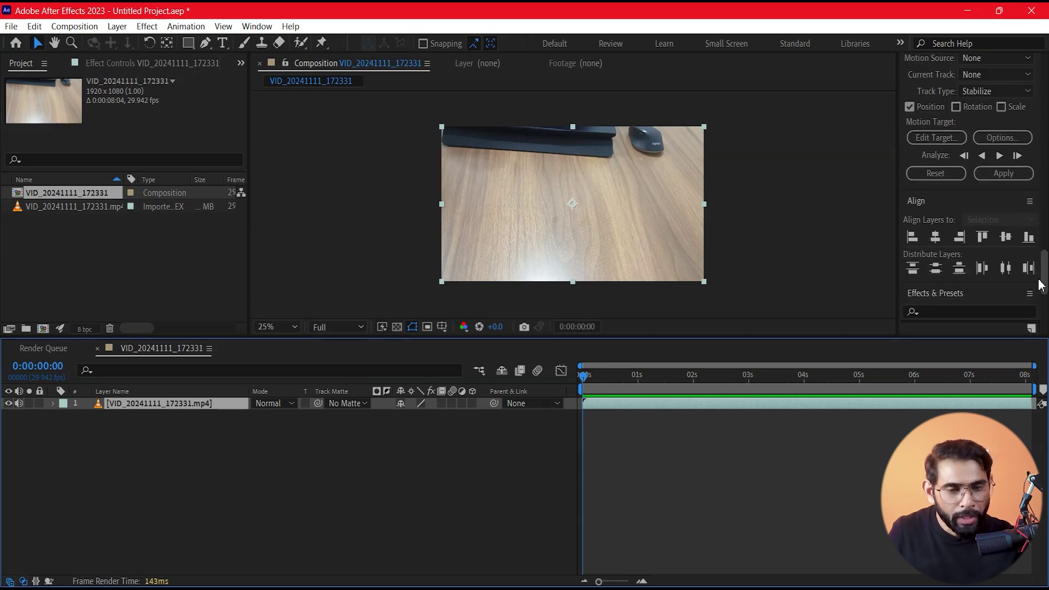
Step: Search the Effects & Presets list and apply 3D Camera Tracker to the tabletop footage layer
click(951, 309)
text(amera)
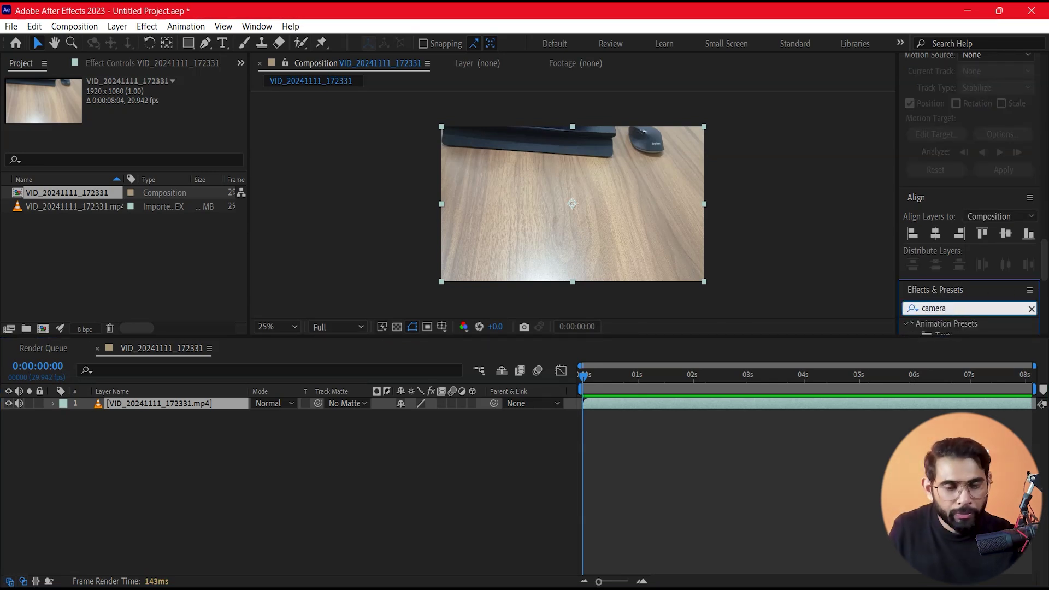
scroll(947, 317, down, 3)
scroll(947, 317, down, 1)
drag(965, 309, 178, 409)
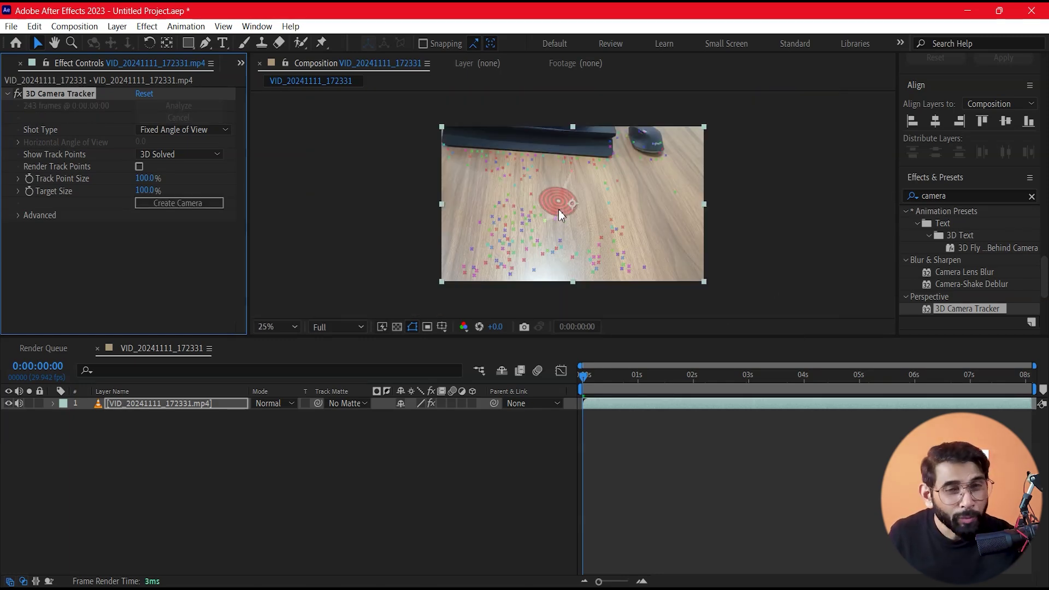
Step: Create a solid and camera from the track points around the tabletop centre
drag(647, 201, 645, 257)
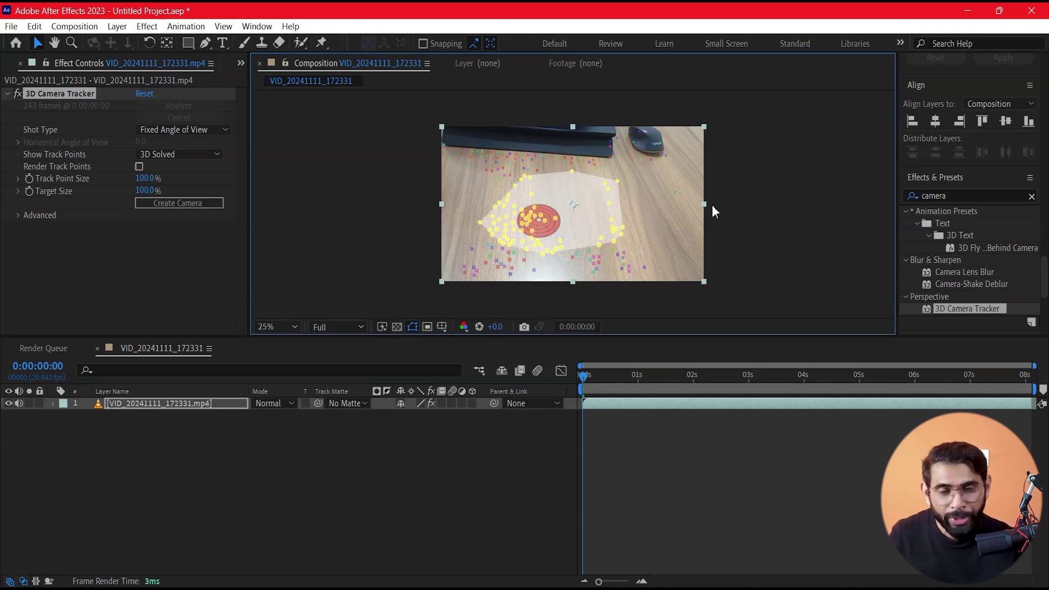
right_click(552, 209)
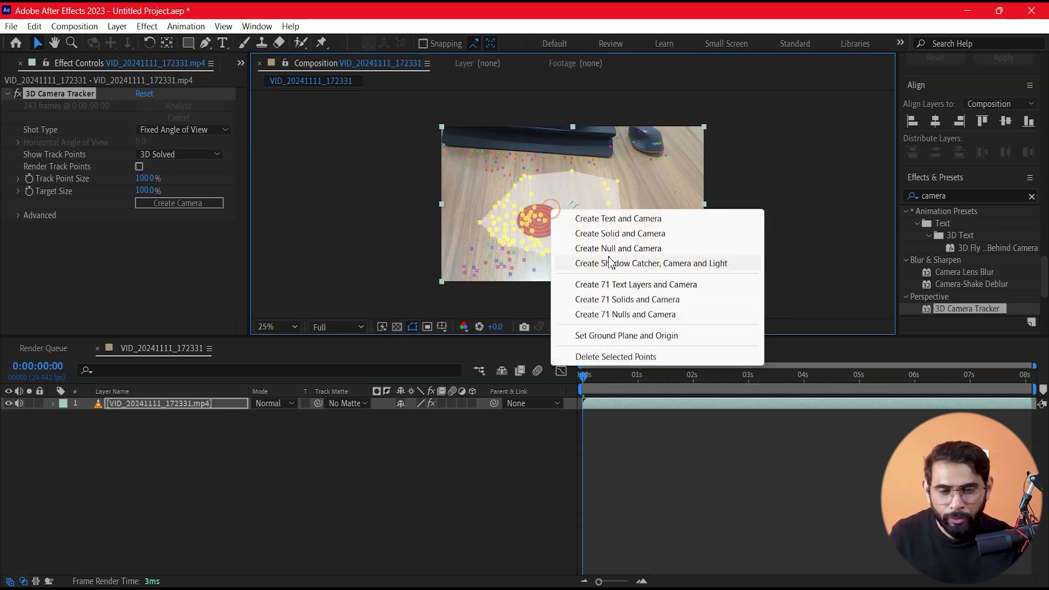
click(631, 234)
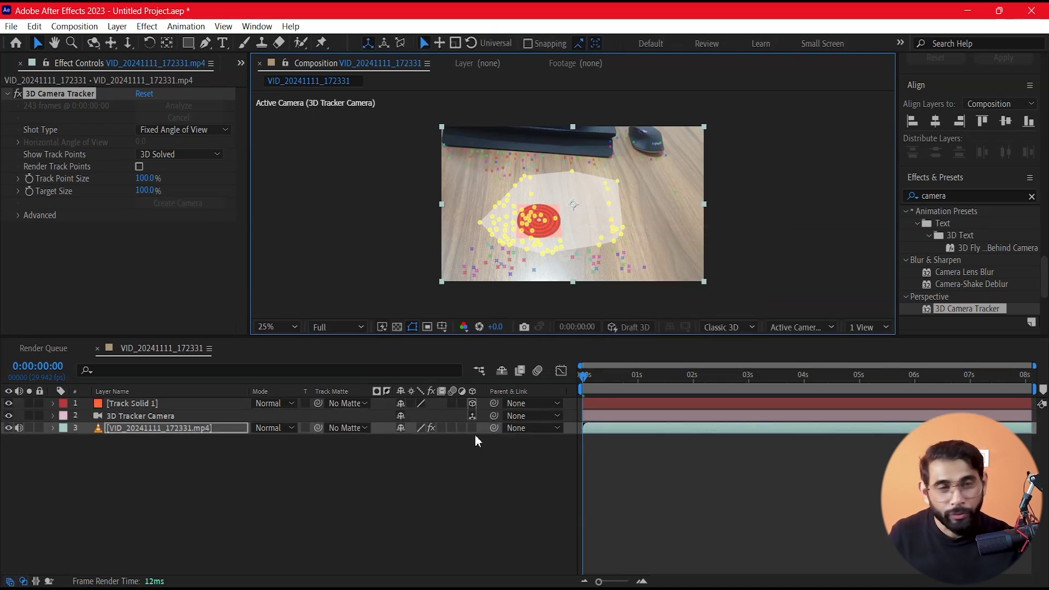
click(467, 475)
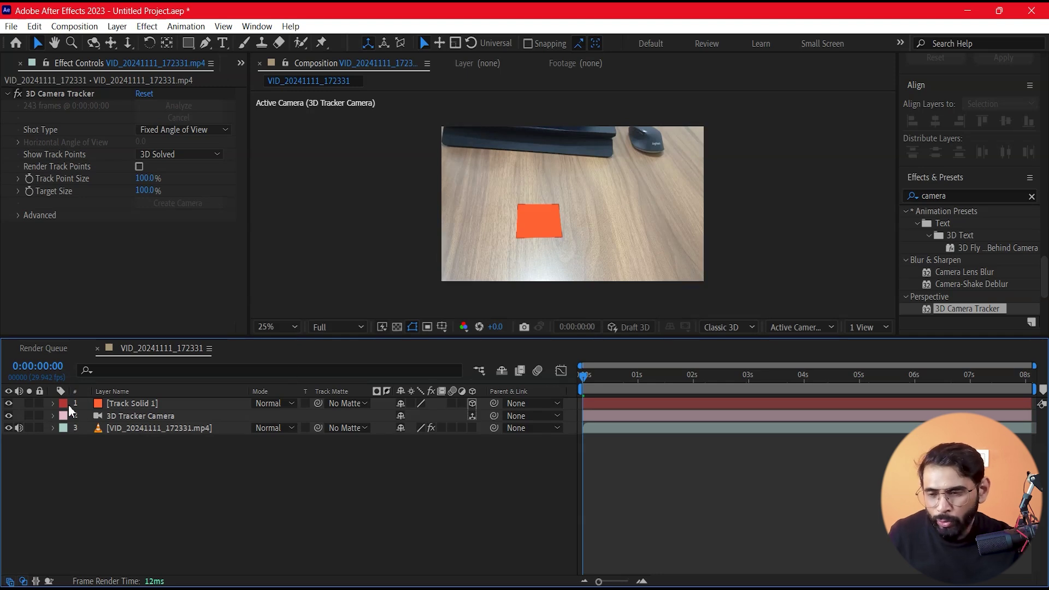
Step: Scale Track Solid 1 up to about 284% across the tabletop and preview the result
click(53, 403)
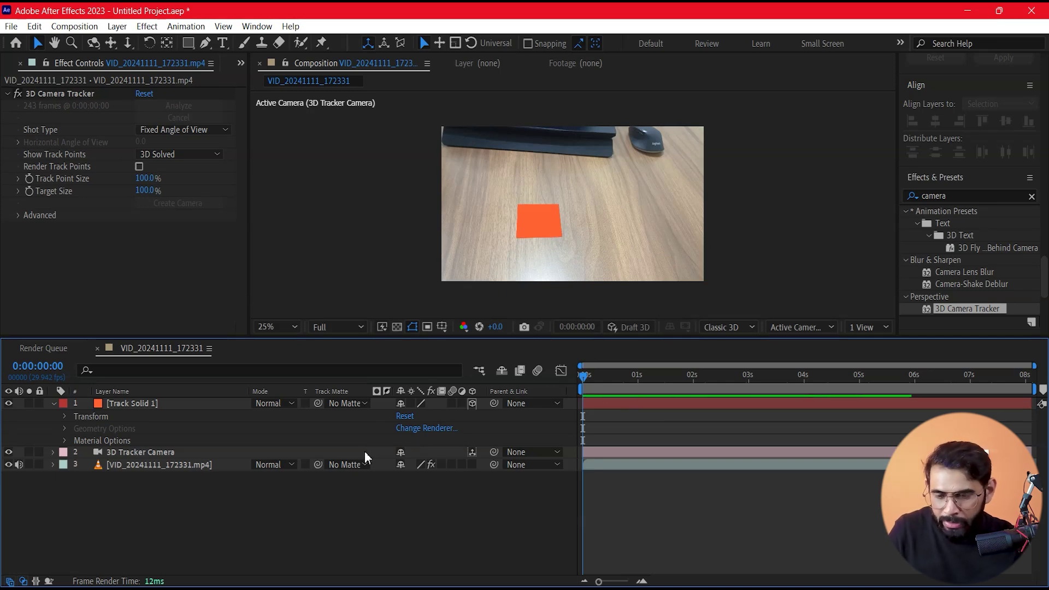
key(s)
drag(418, 415, 408, 417)
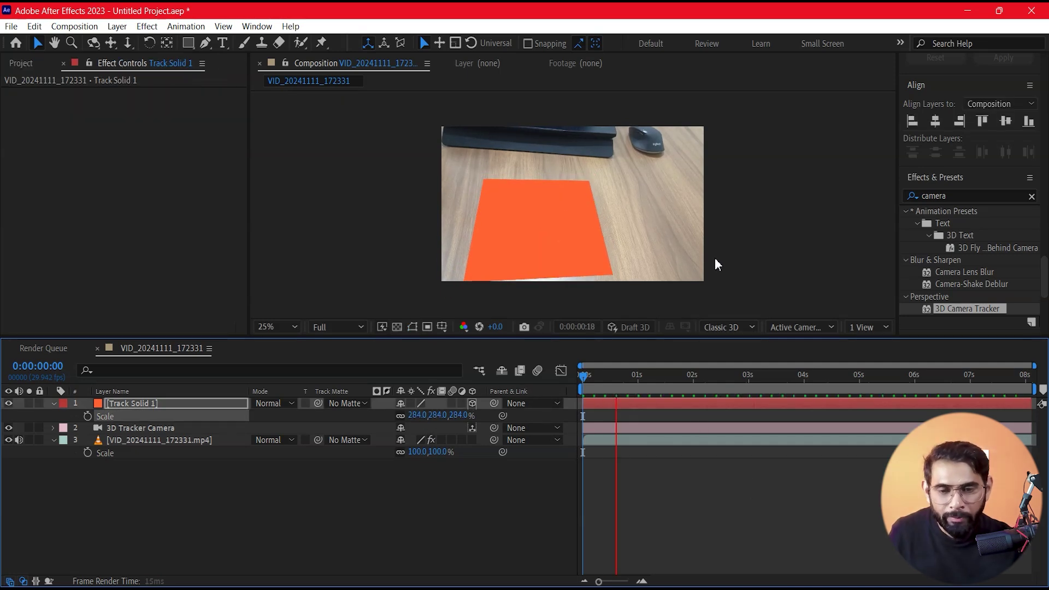
scroll(748, 248, down, 2)
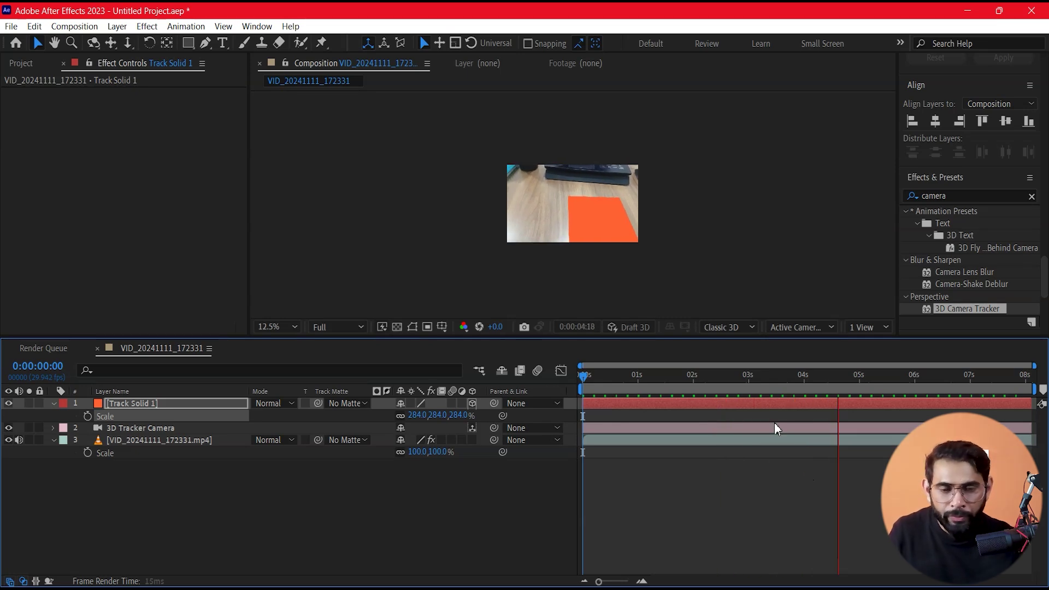
key(space)
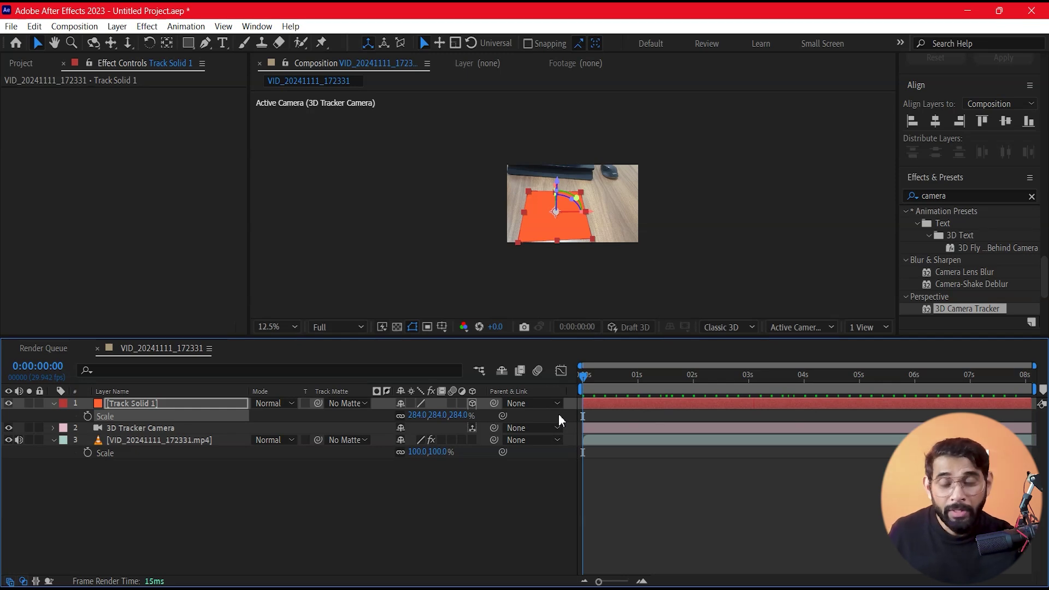
click(719, 495)
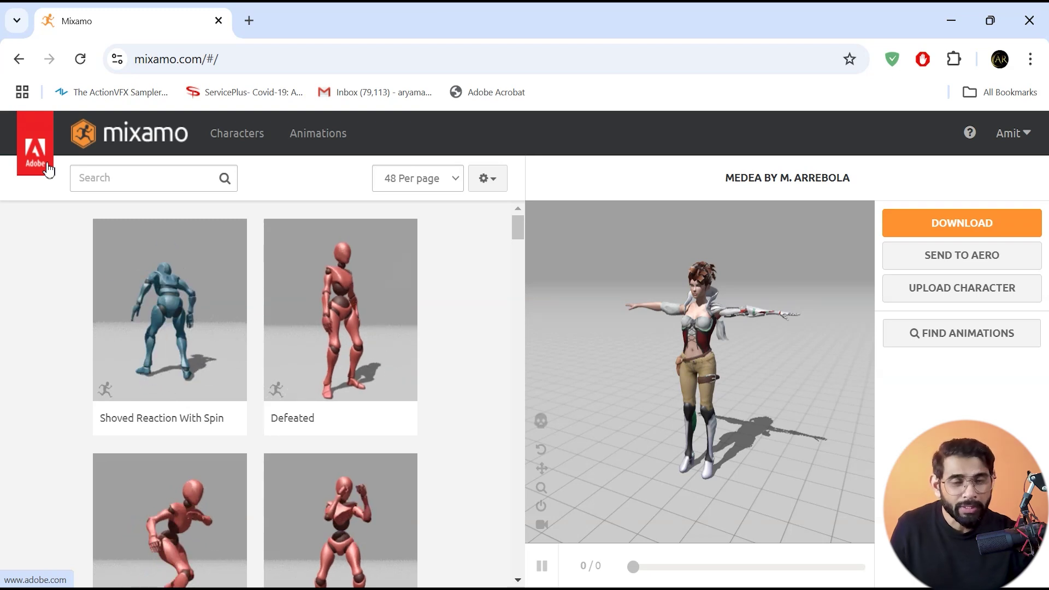
click(1020, 147)
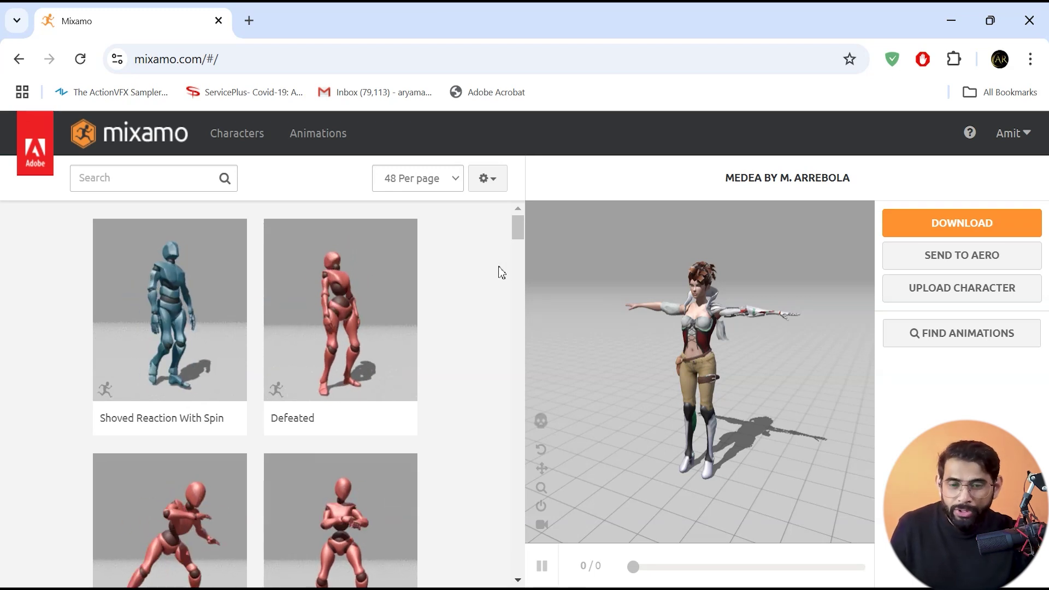
click(251, 141)
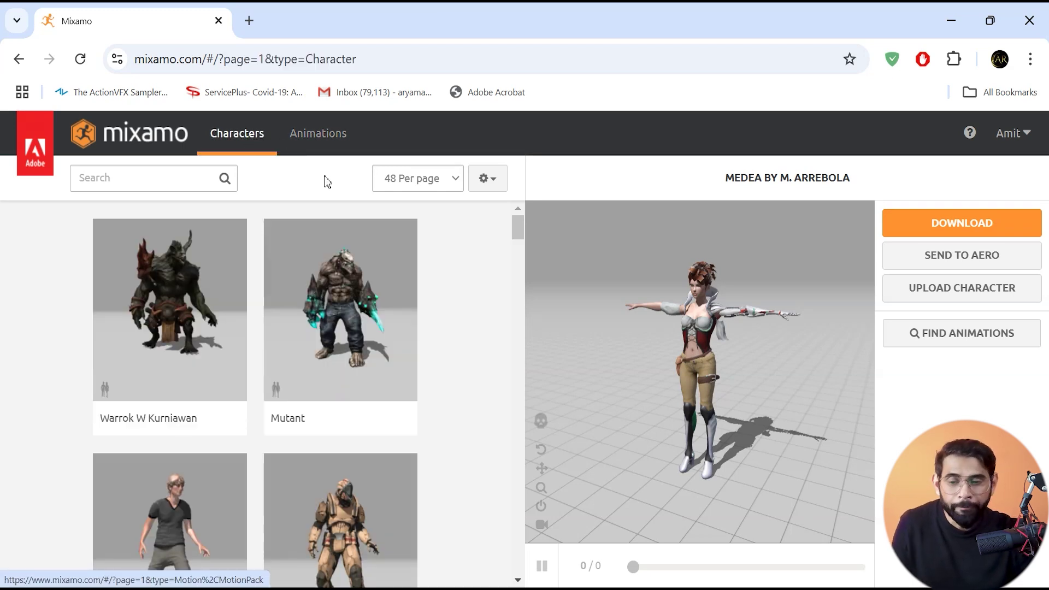
scroll(452, 331, down, 5)
scroll(453, 332, down, 5)
scroll(450, 332, down, 2)
scroll(328, 356, down, 2)
scroll(397, 391, down, 4)
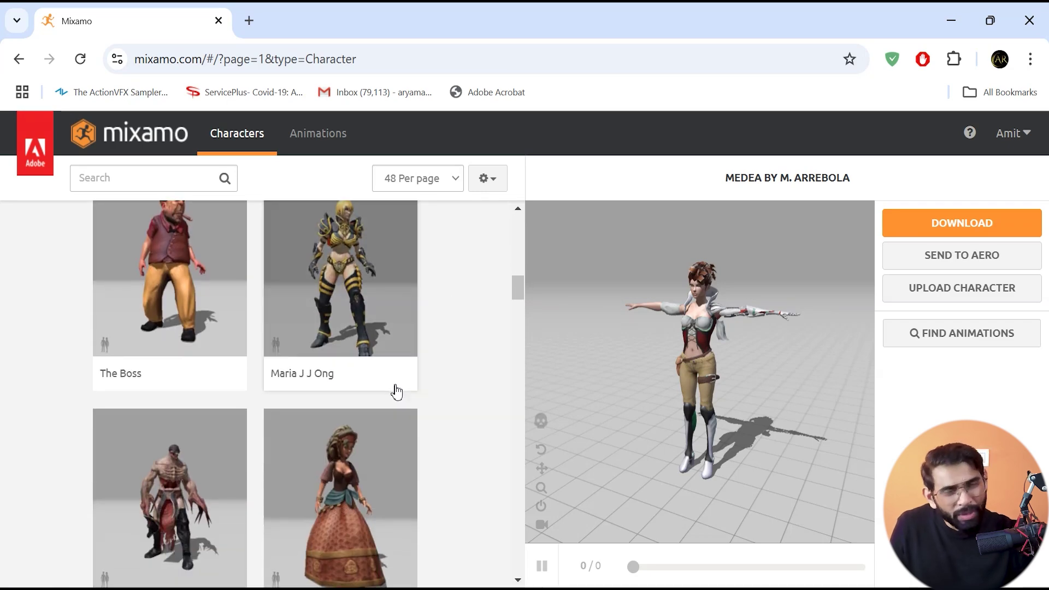
scroll(397, 391, down, 3)
scroll(397, 392, down, 3)
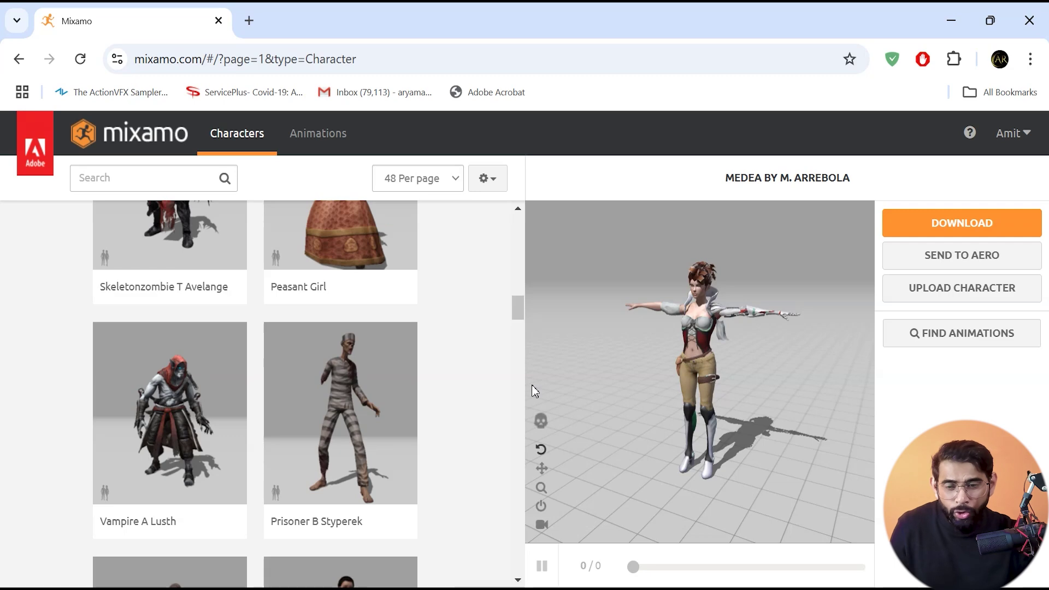
scroll(524, 386, down, 10)
scroll(523, 386, down, 7)
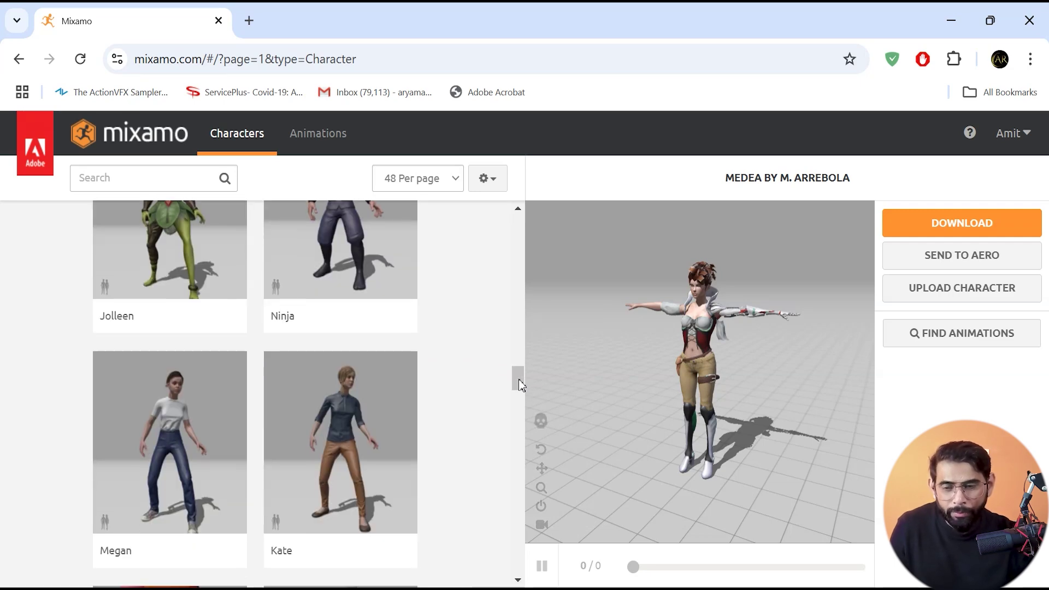
scroll(523, 386, down, 5)
scroll(522, 386, down, 2)
scroll(521, 386, down, 2)
scroll(520, 385, up, 3)
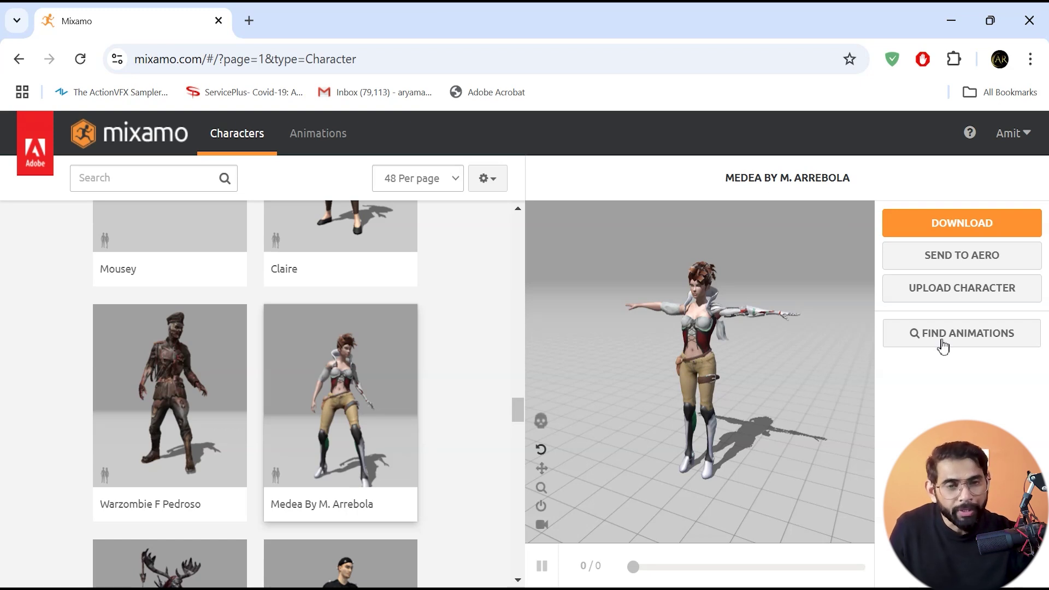
click(969, 140)
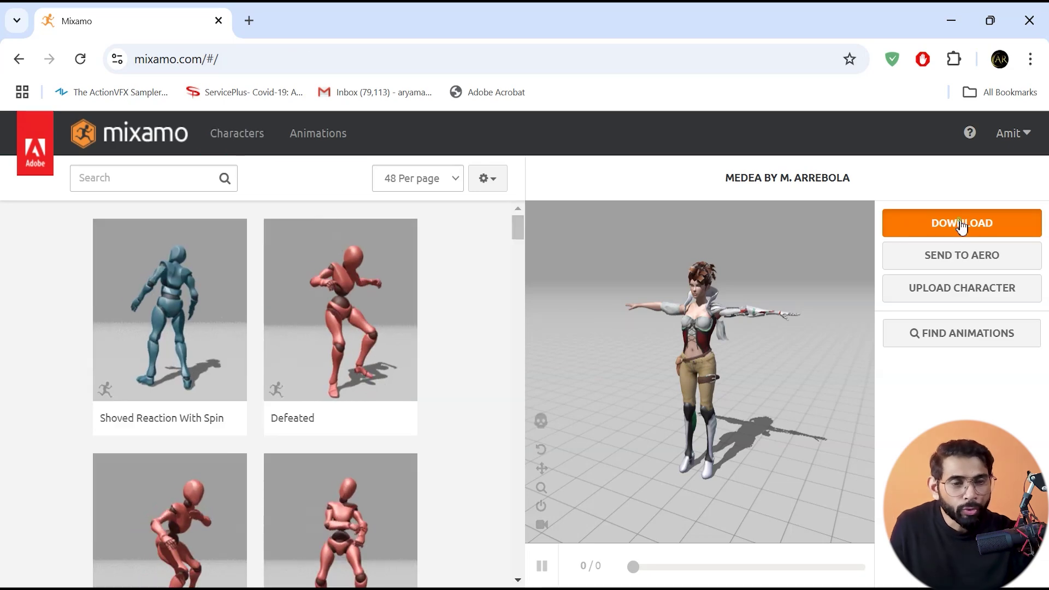
Step: Cancel the Medea character download and switch to Mixamo's Animations library
click(960, 223)
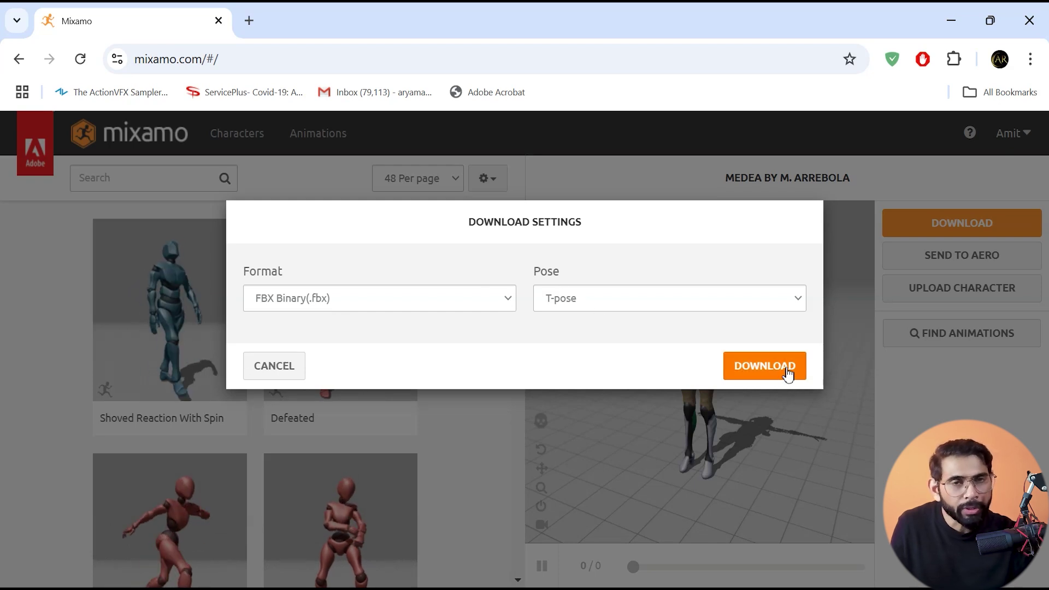
click(263, 372)
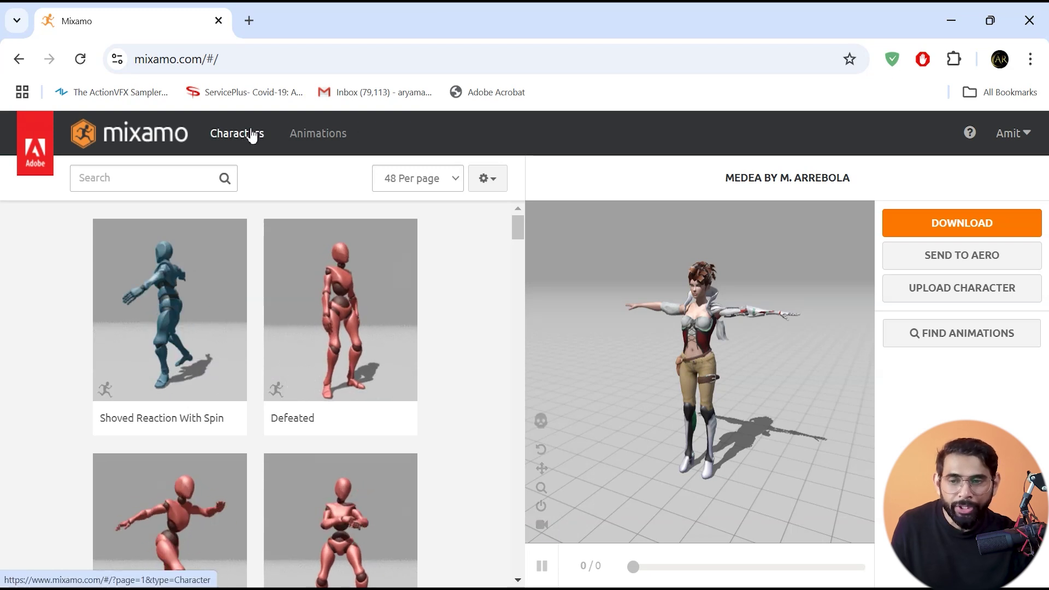
click(308, 135)
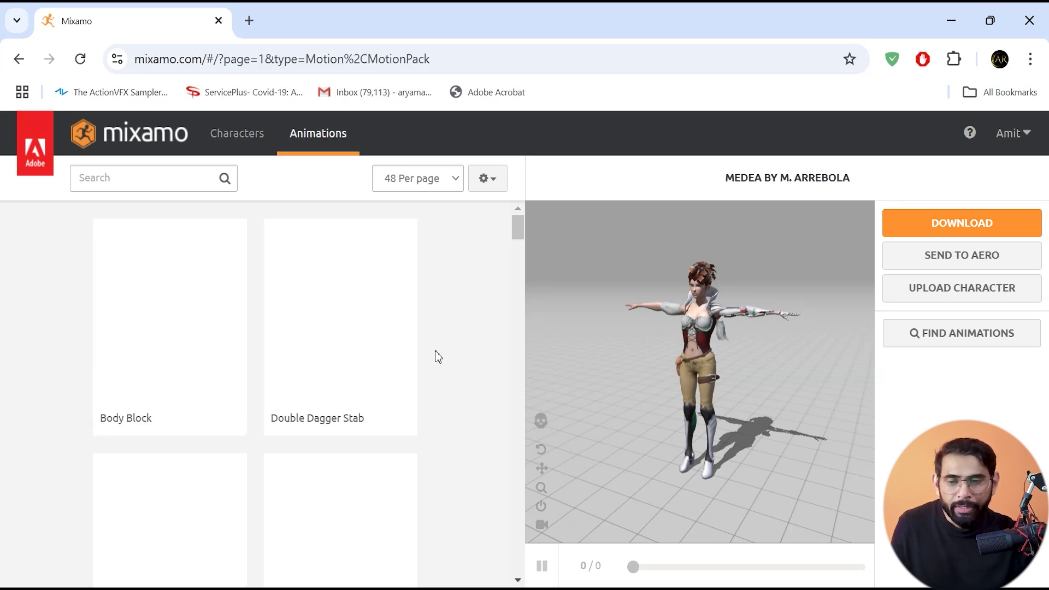
Step: Filter animations to the Dance genre and apply the Dancing animation to the character
click(159, 182)
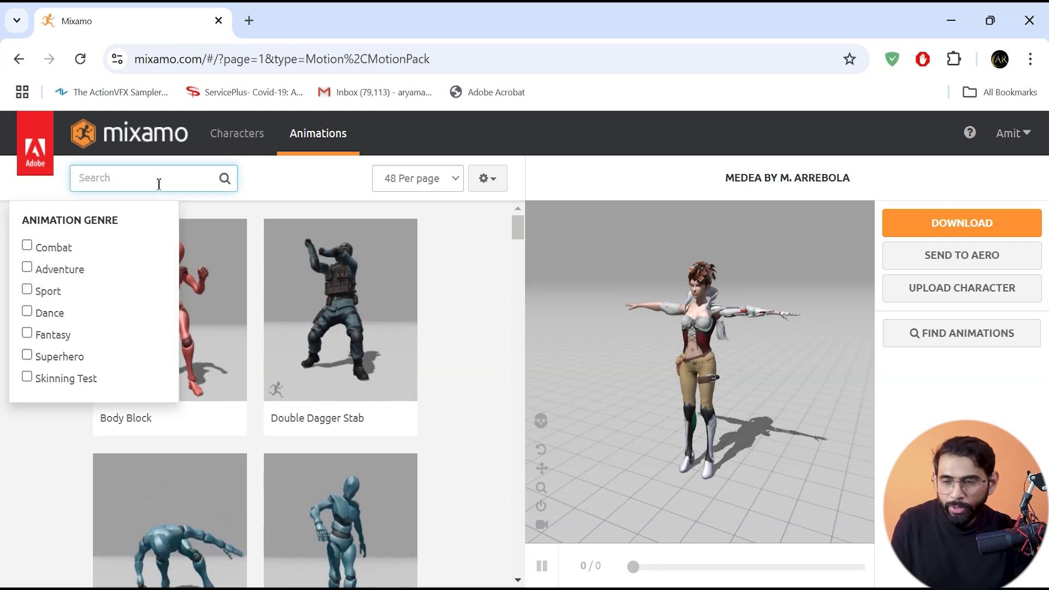
click(126, 178)
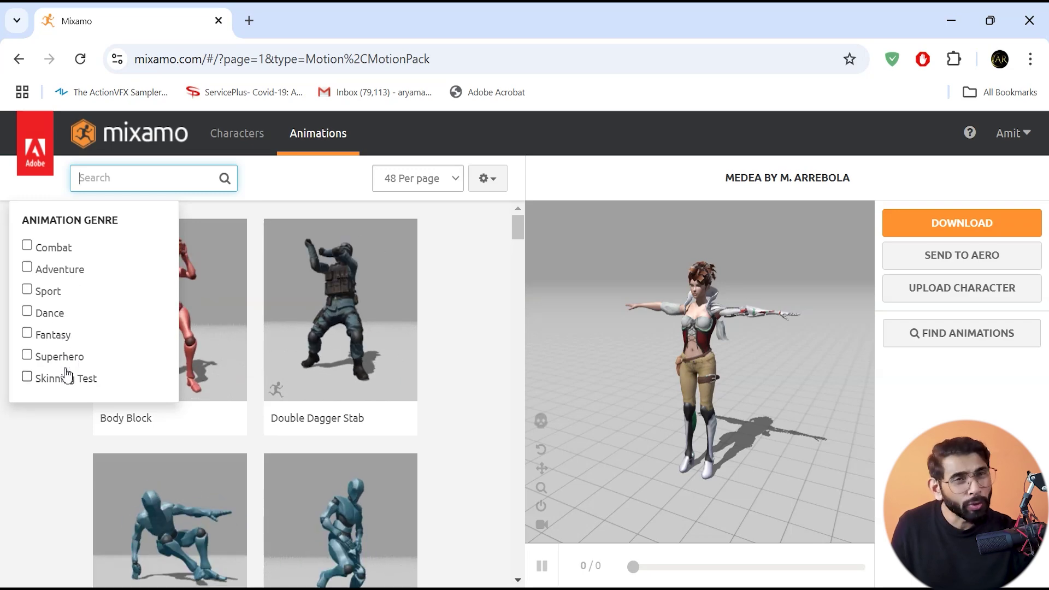
click(52, 312)
click(342, 371)
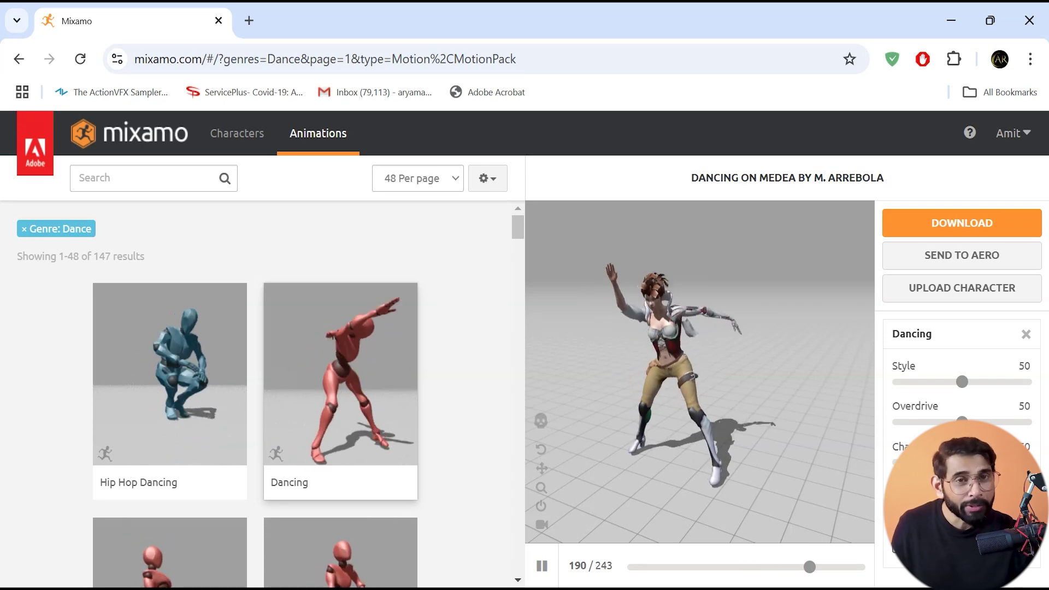
Step: Keep the dance download at FBX Binary, With Skin, 30 fps, no keyframe reduction, and close it
click(992, 224)
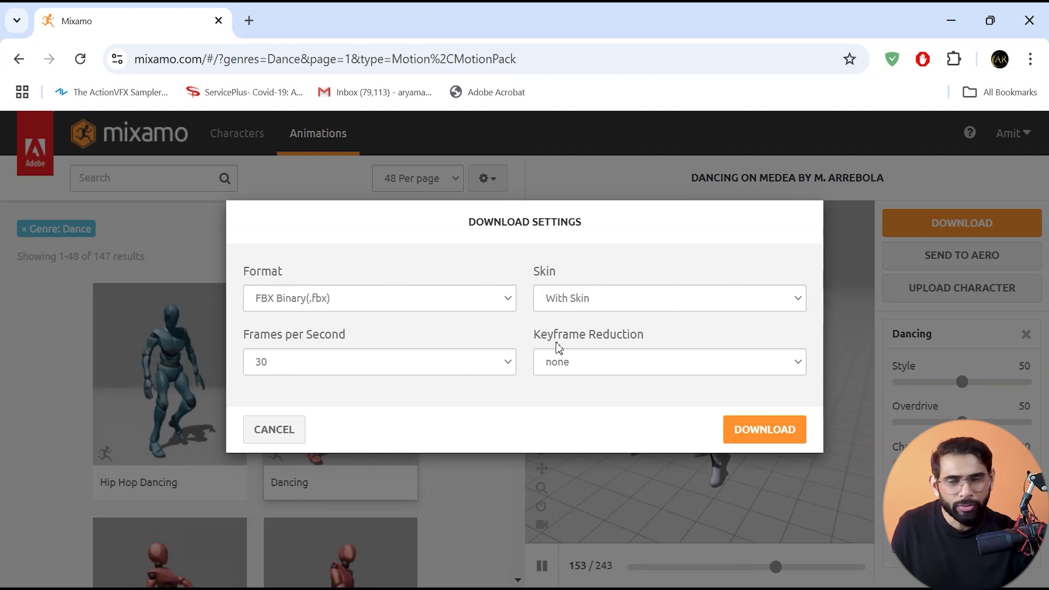
click(381, 372)
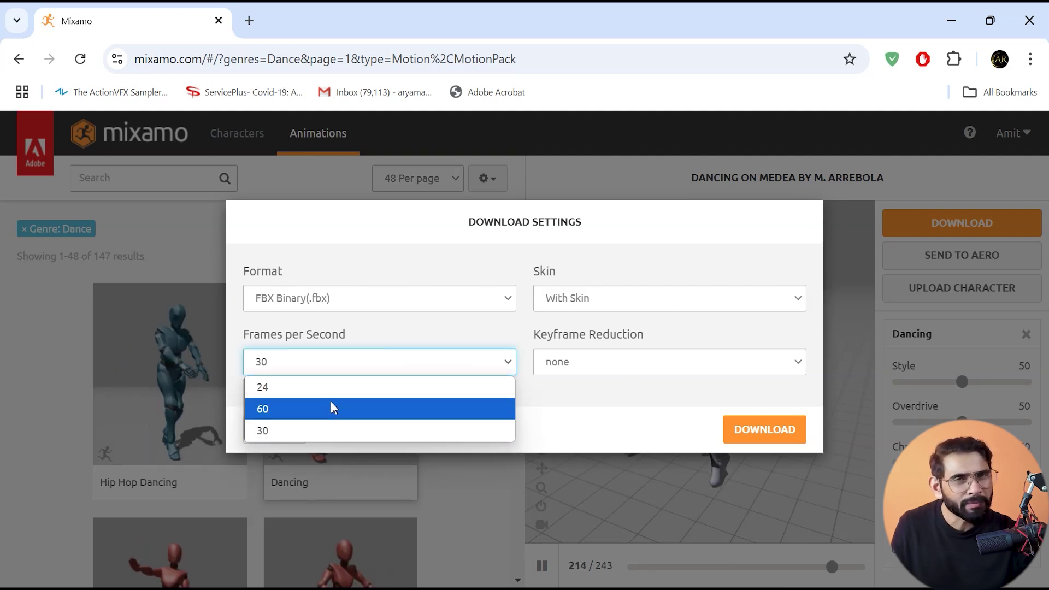
click(432, 214)
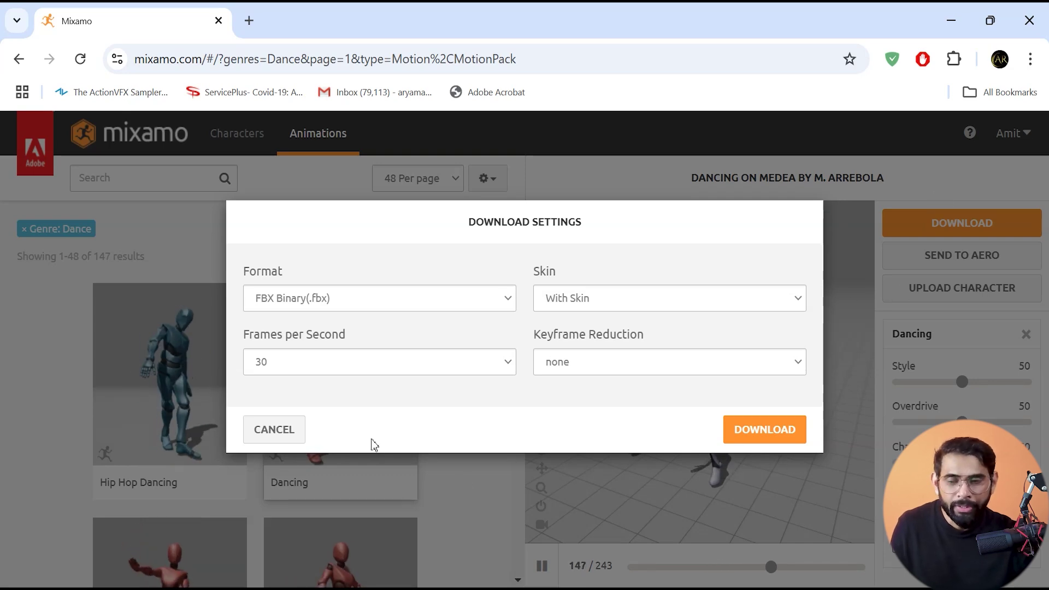
click(273, 430)
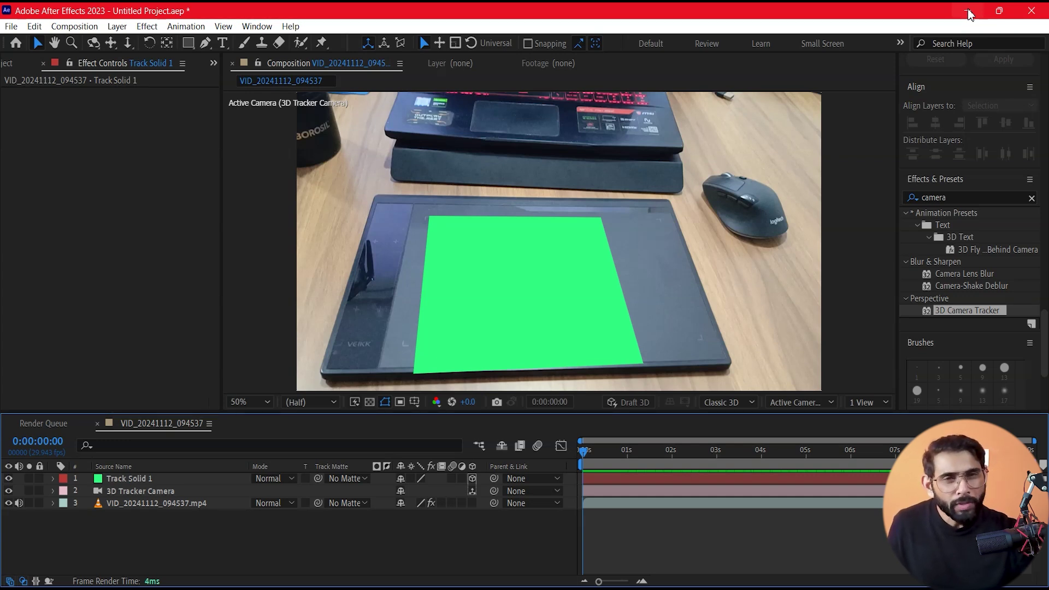
click(969, 12)
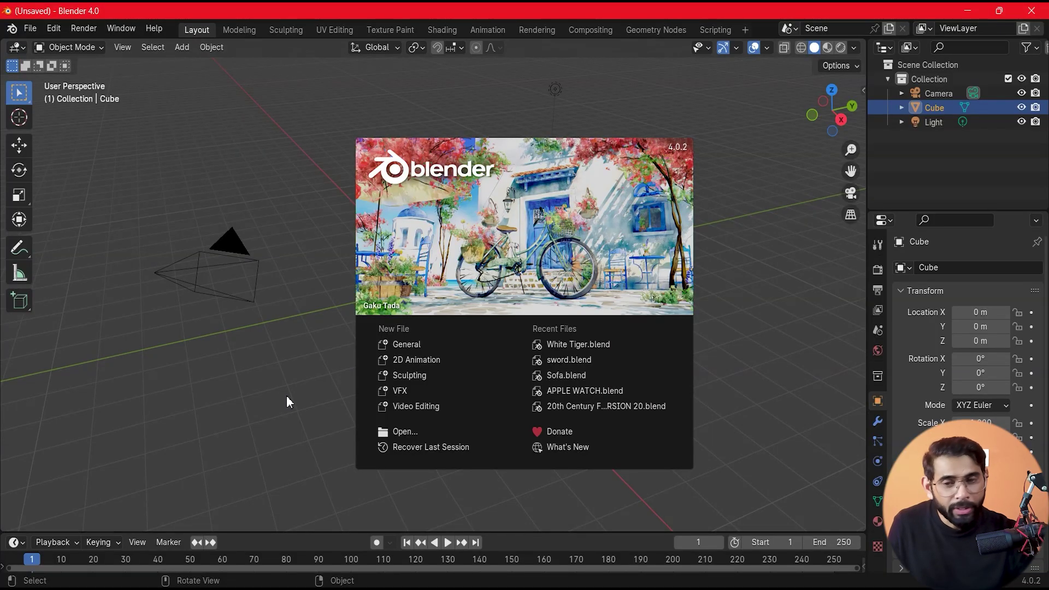
Step: Start a General scene, delete its default cube, camera and light, and import the Mixamo FBX
click(428, 344)
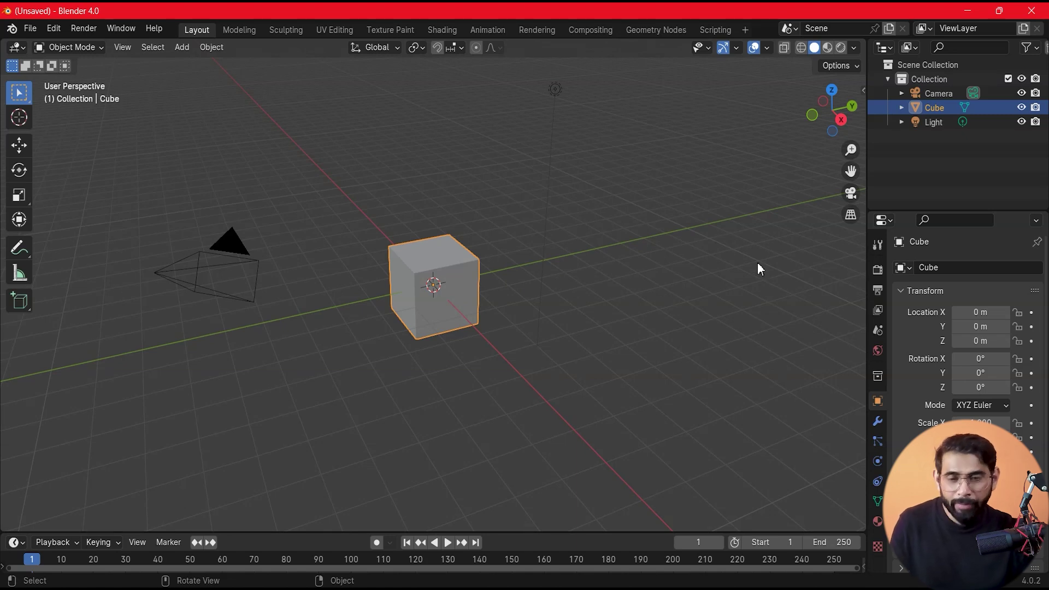
key(a)
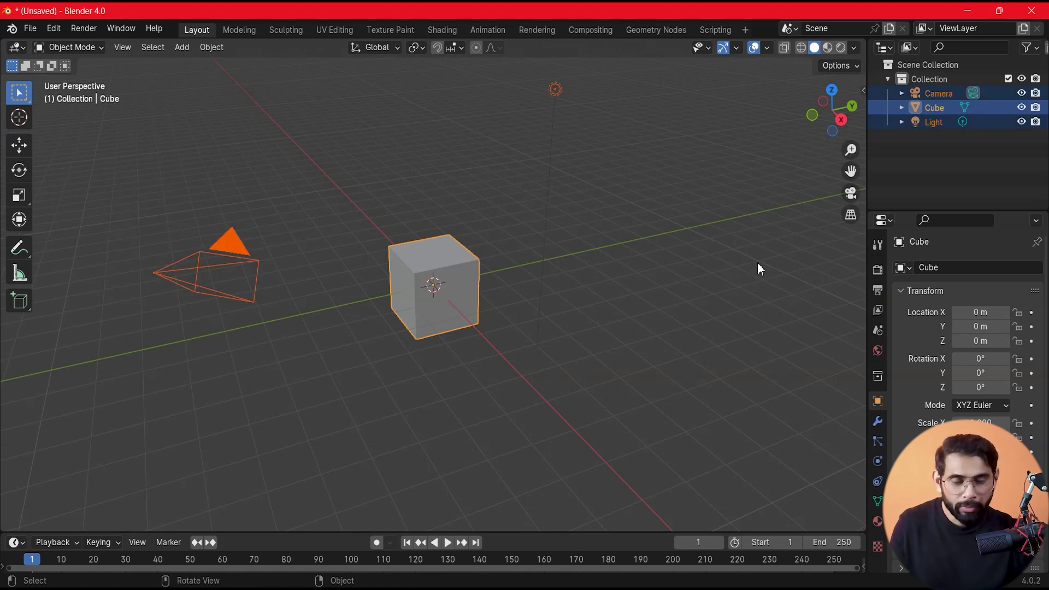
key(Delete)
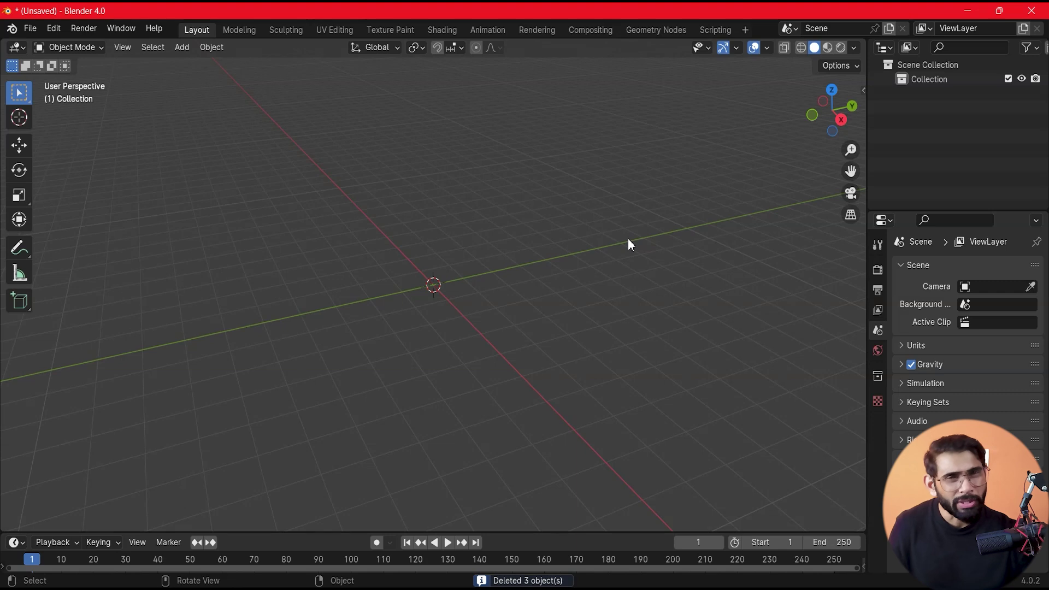
click(30, 28)
mouse_move(77, 234)
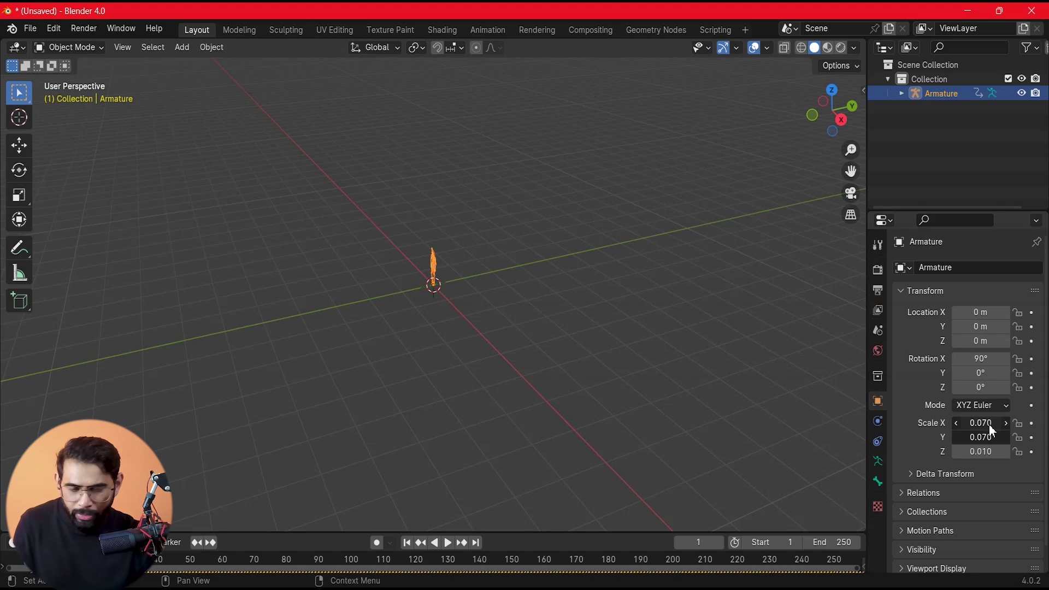
Step: Undo the scale change and set the Armature's scale to 1.000 on X, Y and Z
key(ctrl+z)
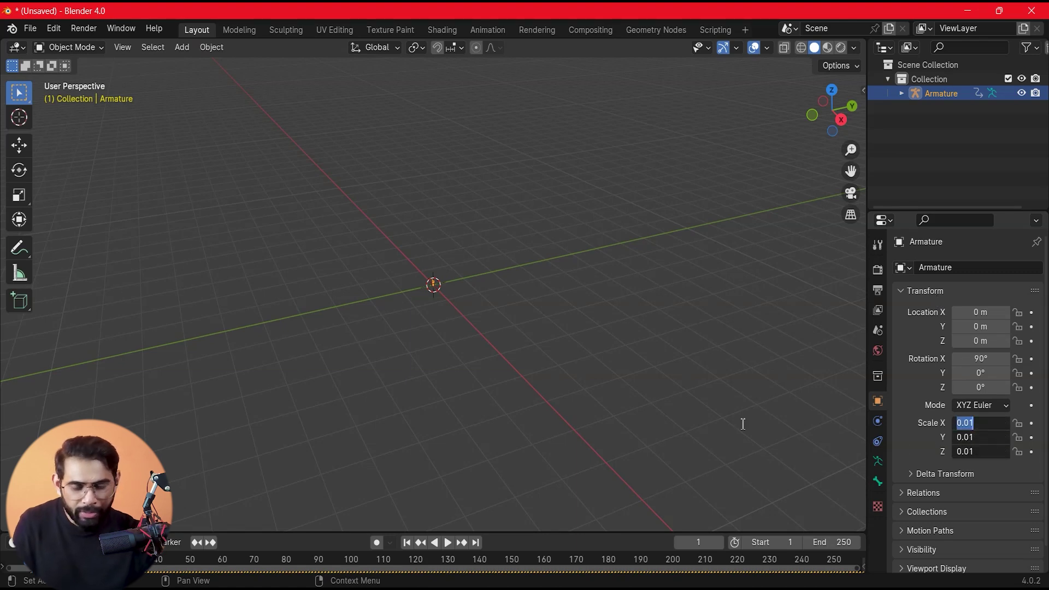
key(Return)
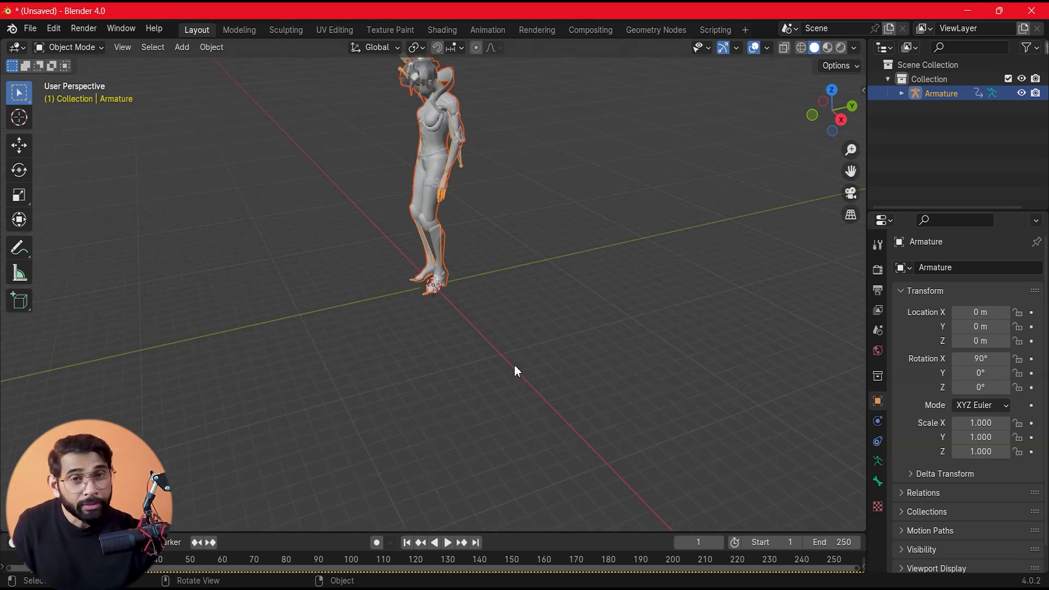
drag(514, 370, 540, 361)
click(535, 366)
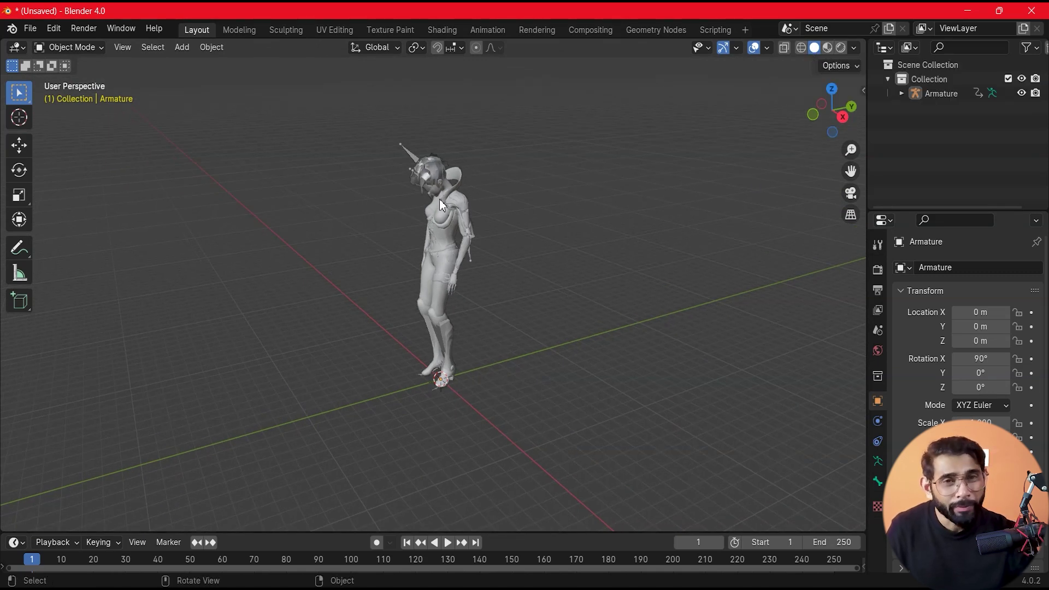
Step: Switch the viewport to Material Preview and box-select the whole textured character
click(832, 48)
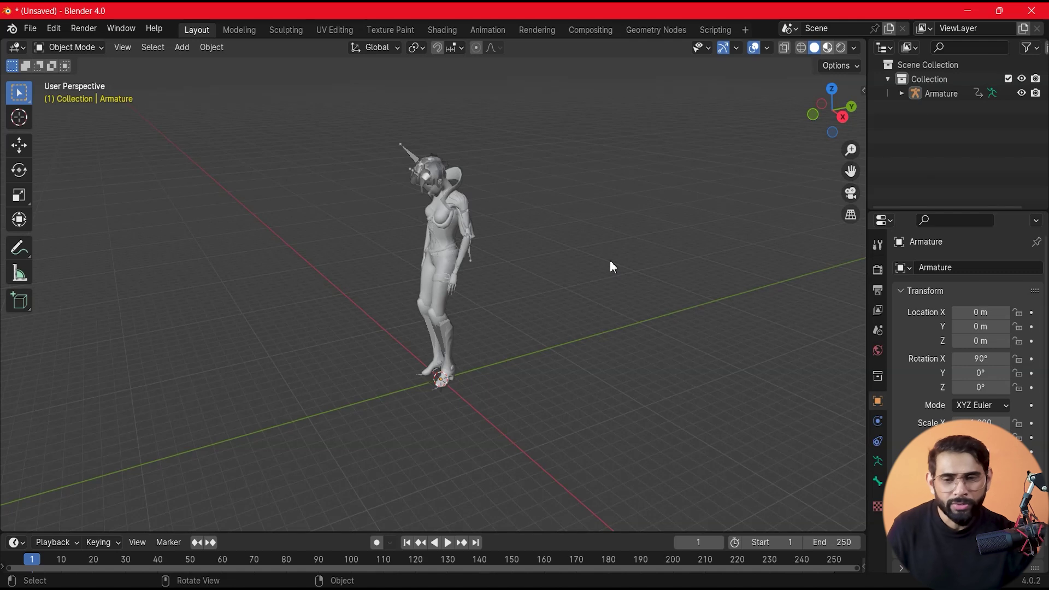
drag(270, 107, 721, 486)
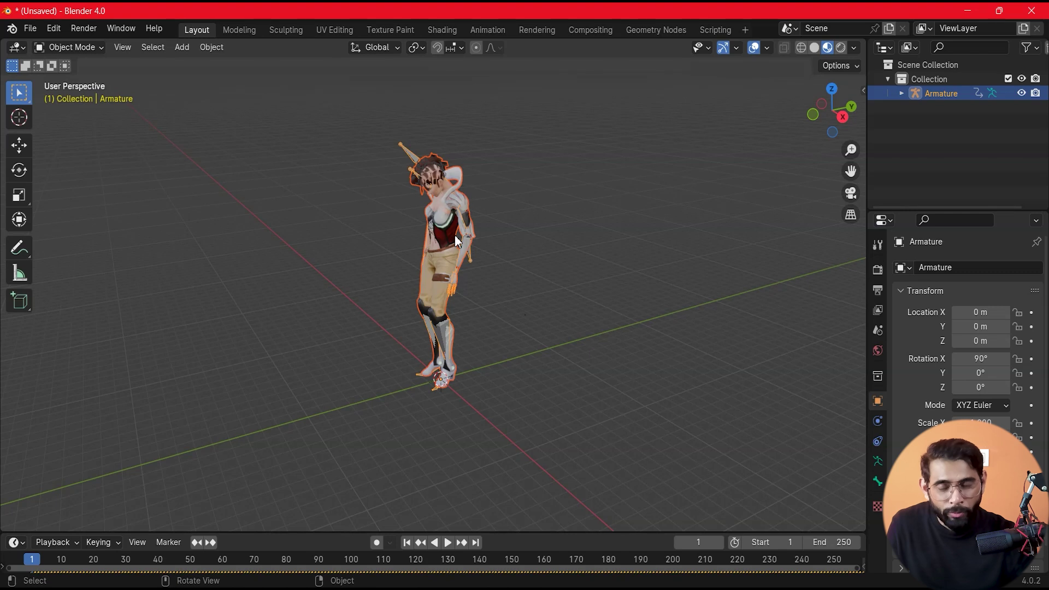
click(30, 30)
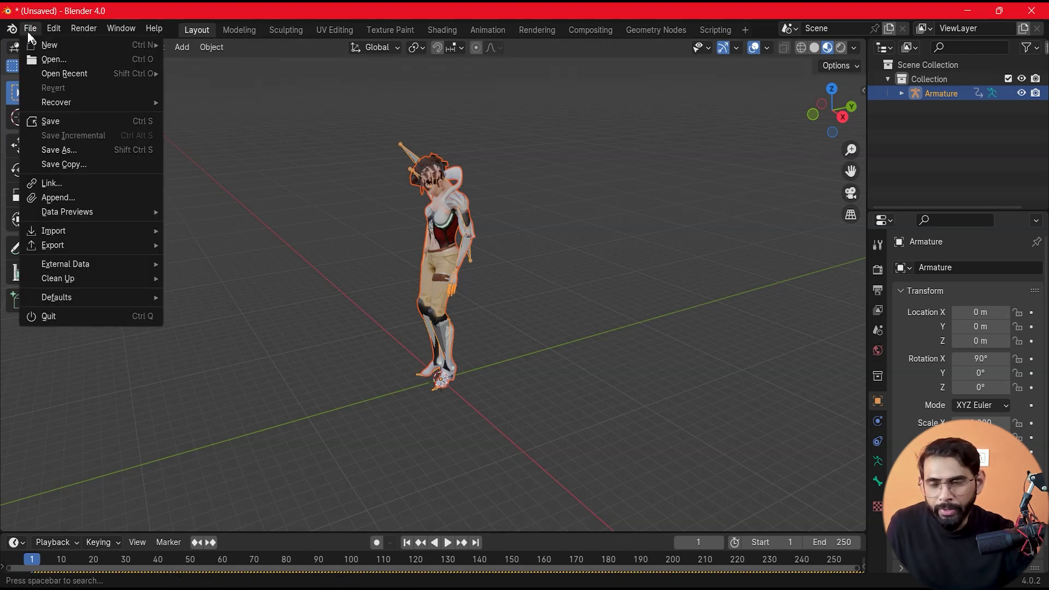
Step: Export the character as untitled.fbx in Documents with Path Mode set to Copy
mouse_move(84, 241)
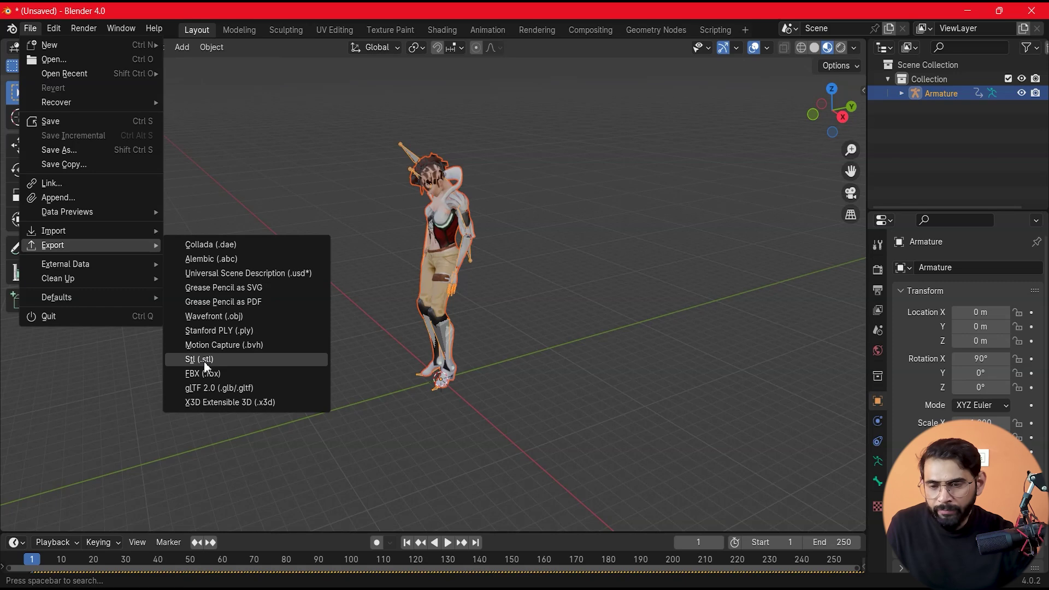
click(212, 374)
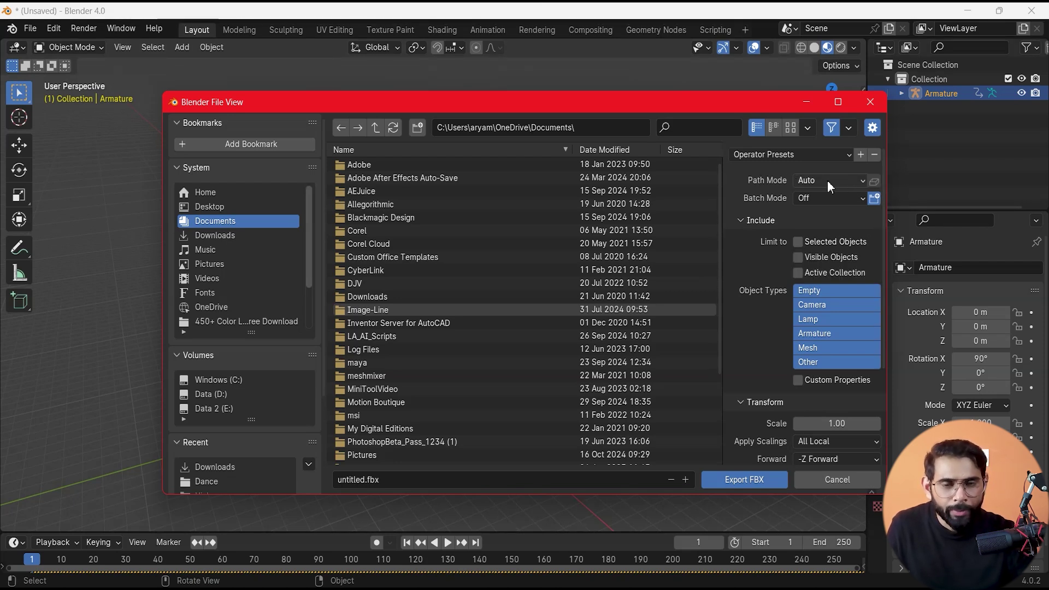
click(857, 182)
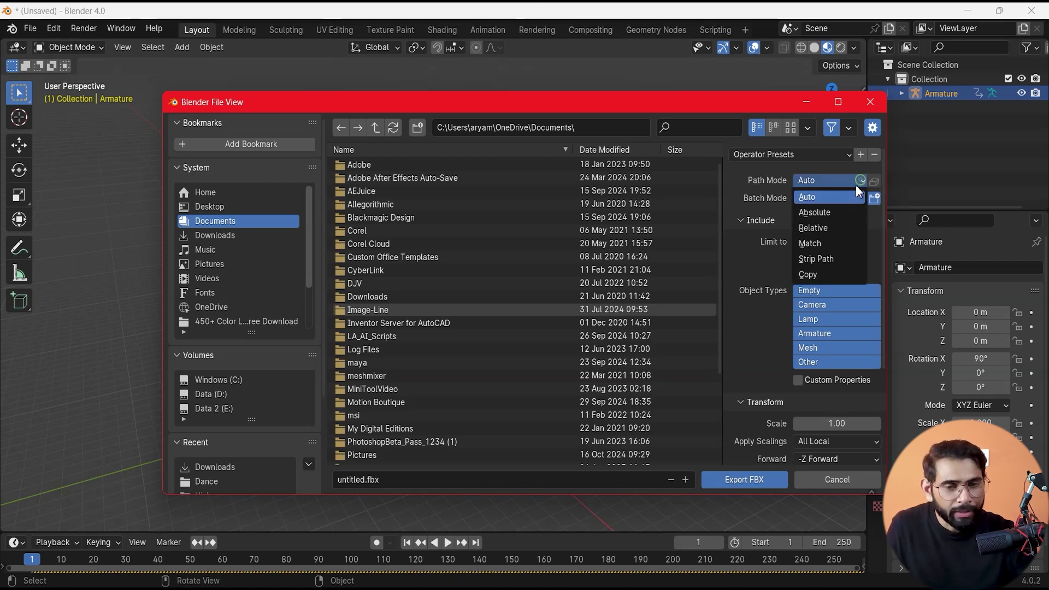
click(831, 274)
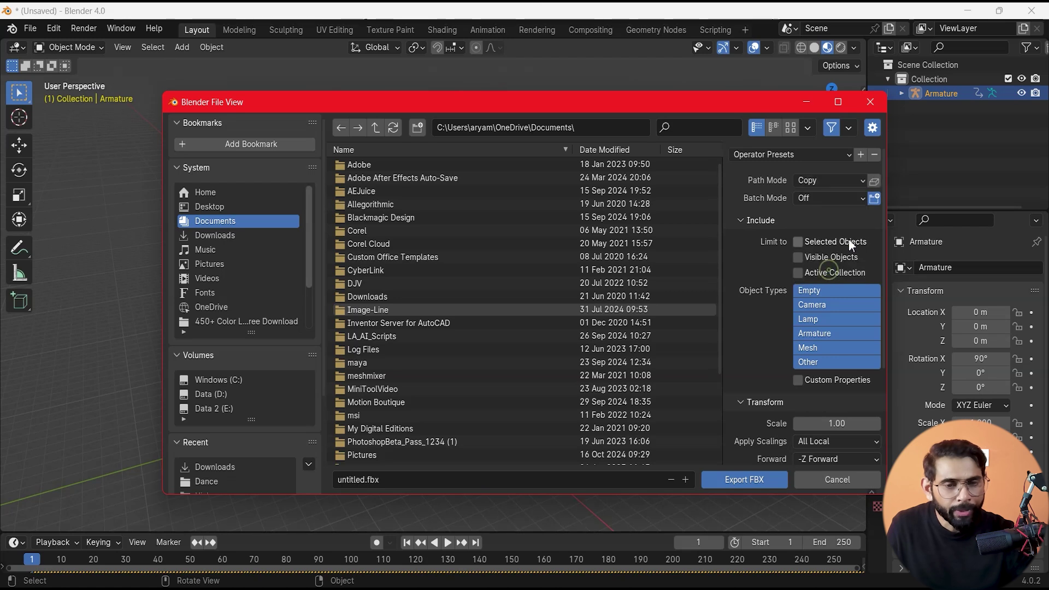
click(892, 563)
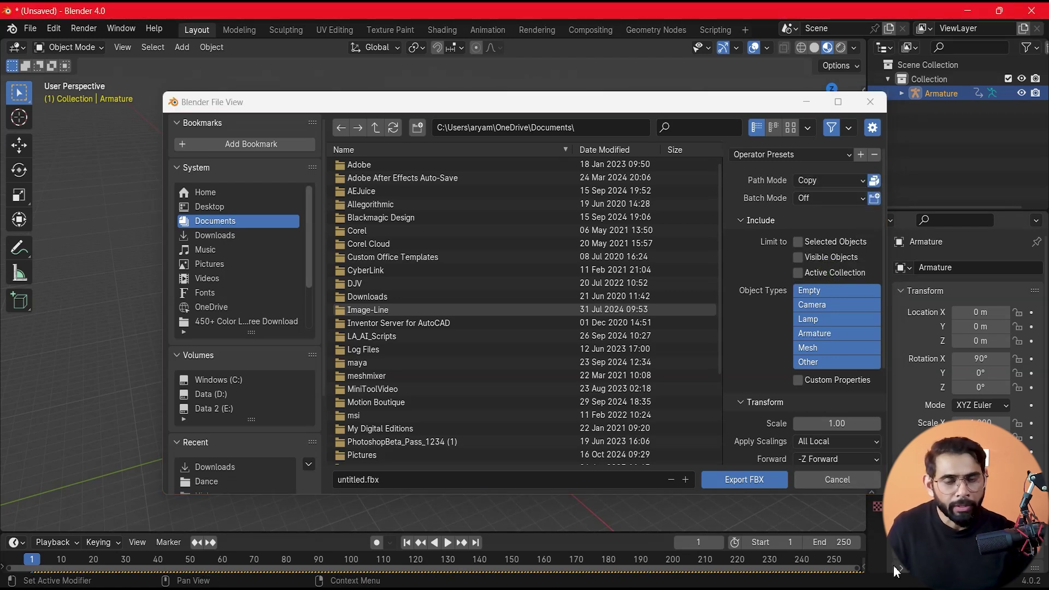
click(759, 492)
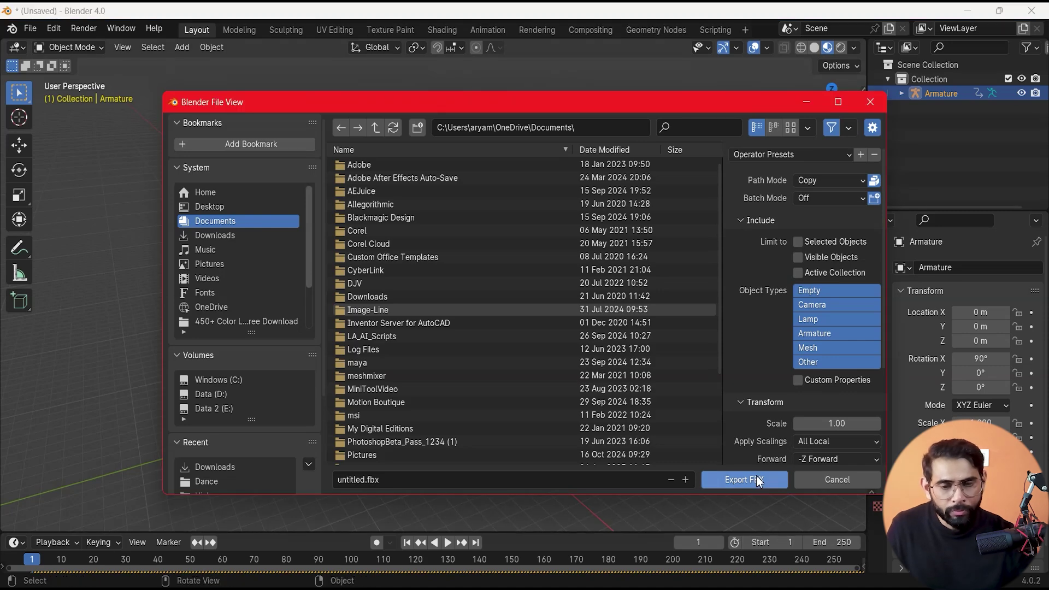
click(785, 477)
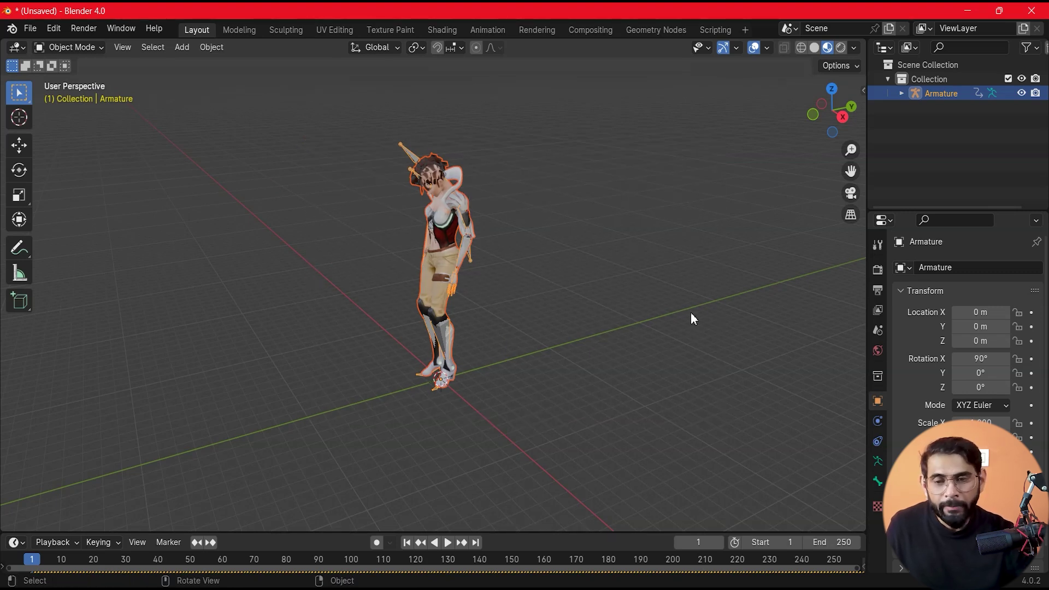
Step: Reselect the character and set up an untitled.obj Wavefront export with Animation for frames 1–250
drag(357, 150, 694, 464)
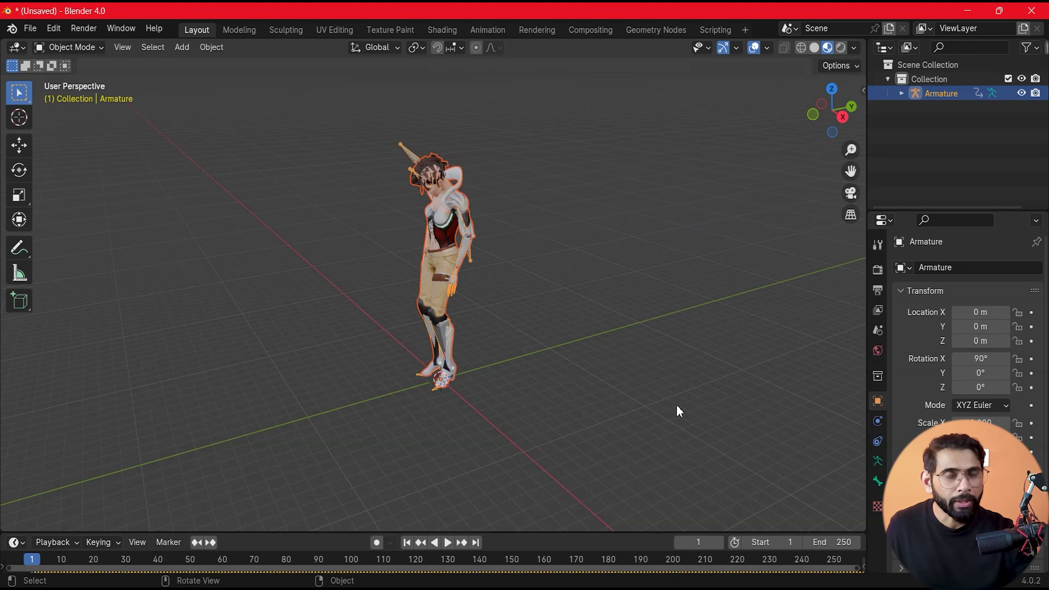
drag(301, 132, 621, 414)
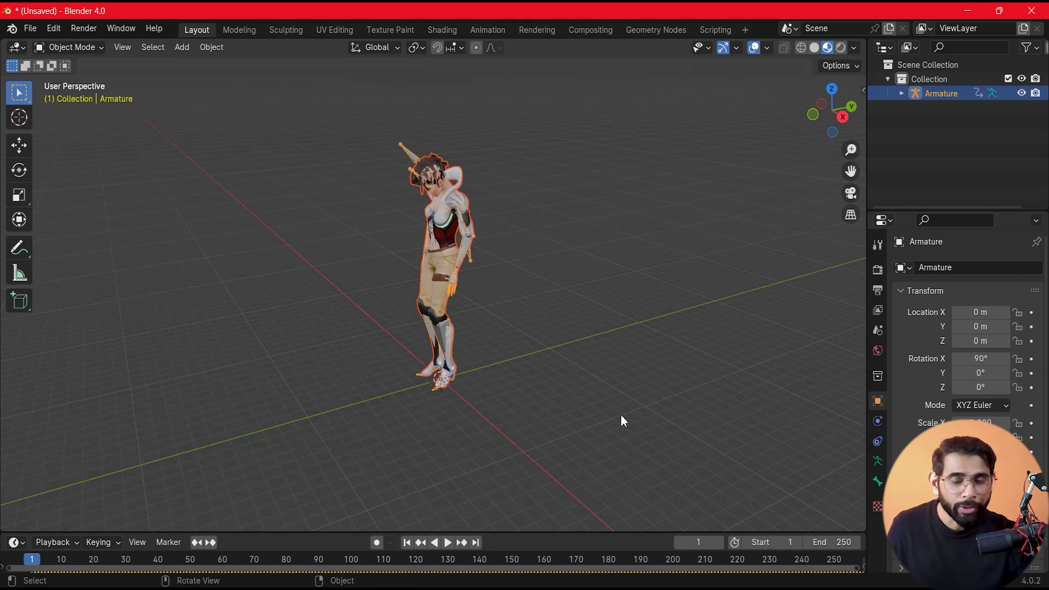
click(29, 28)
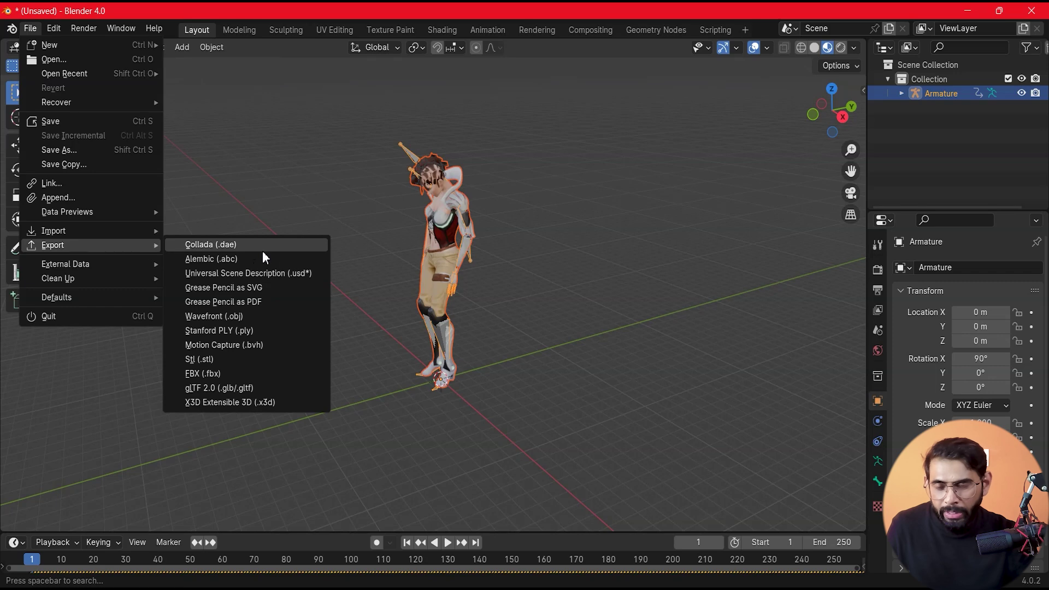
mouse_move(153, 278)
mouse_move(125, 241)
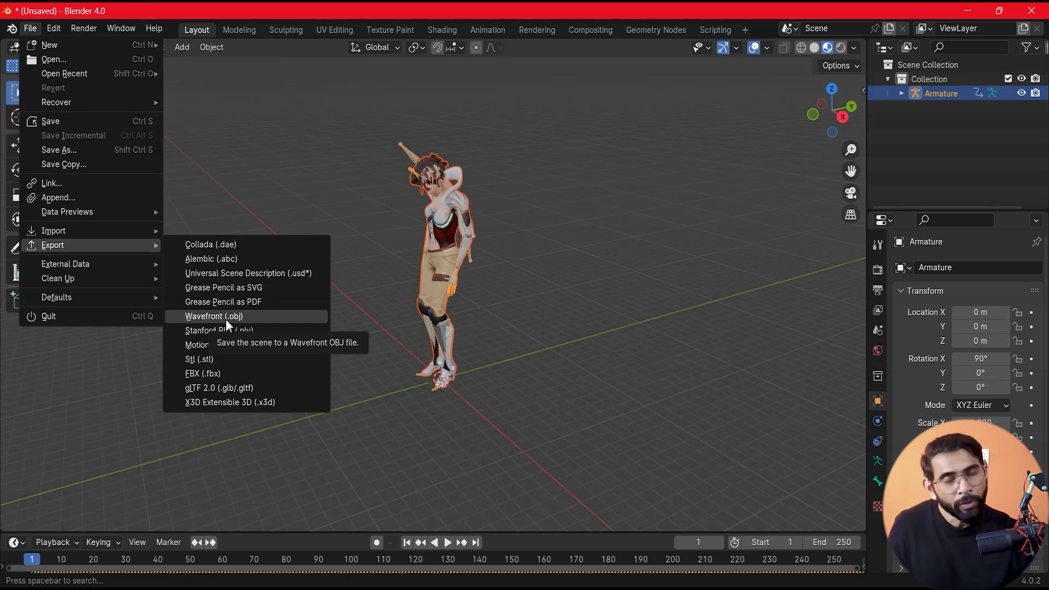
click(226, 321)
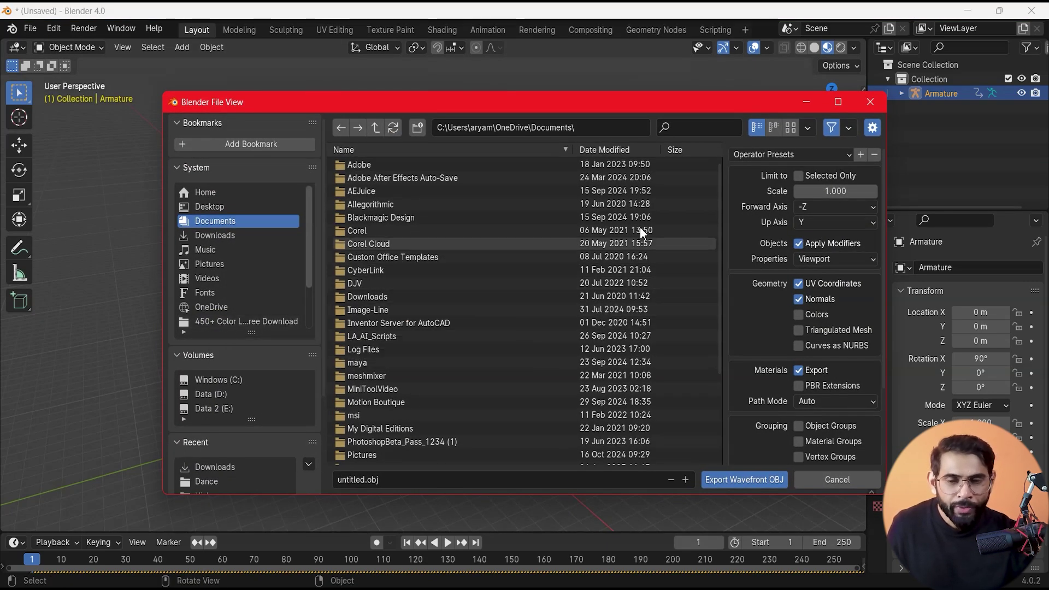
drag(880, 196, 887, 384)
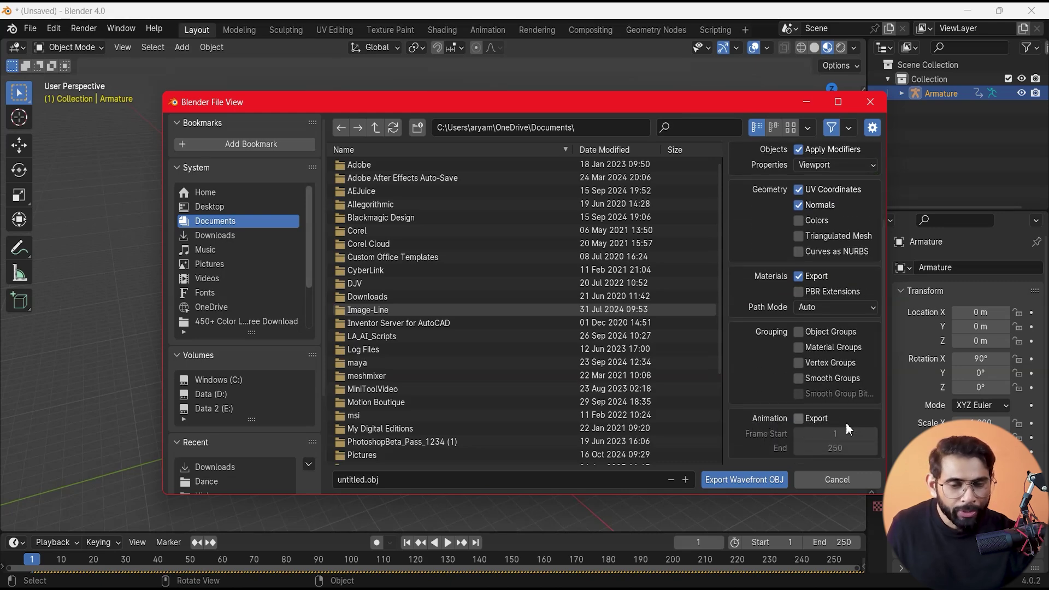
click(799, 418)
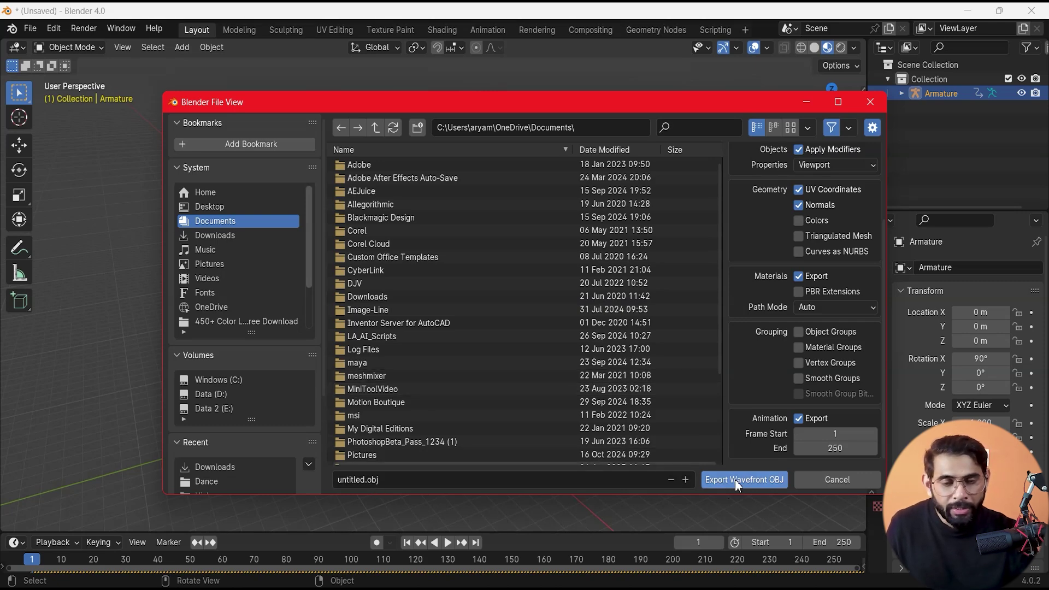
click(871, 106)
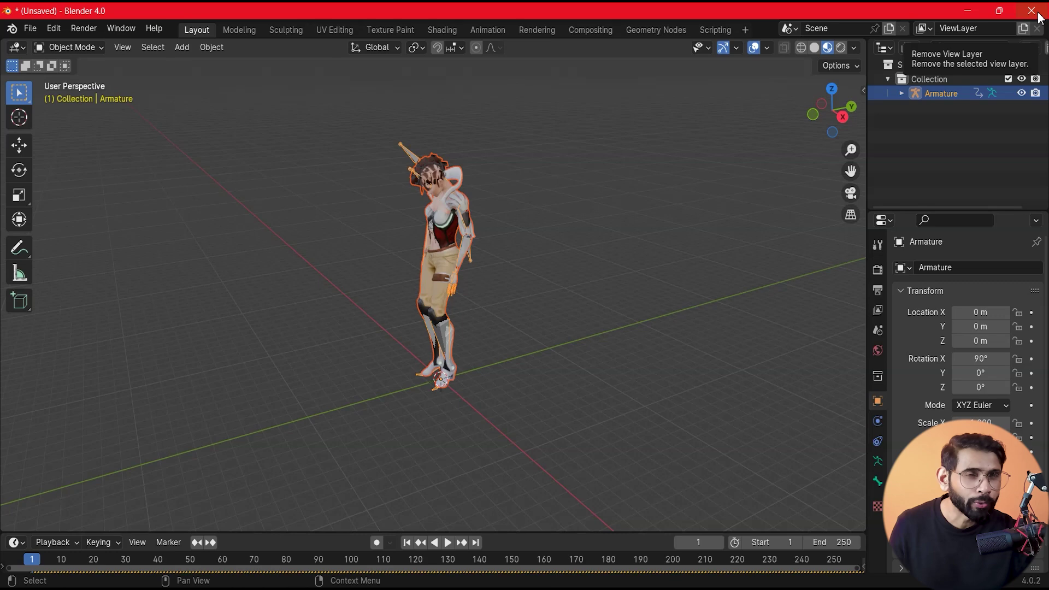
Step: Quit Blender without saving and create a new solid layer named Animation
click(1033, 11)
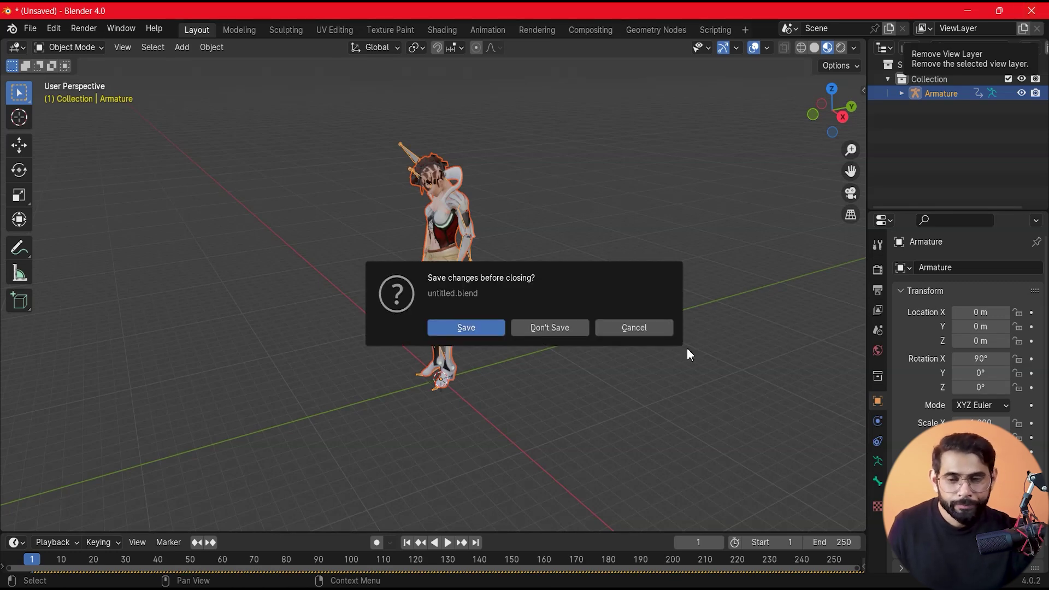
click(561, 334)
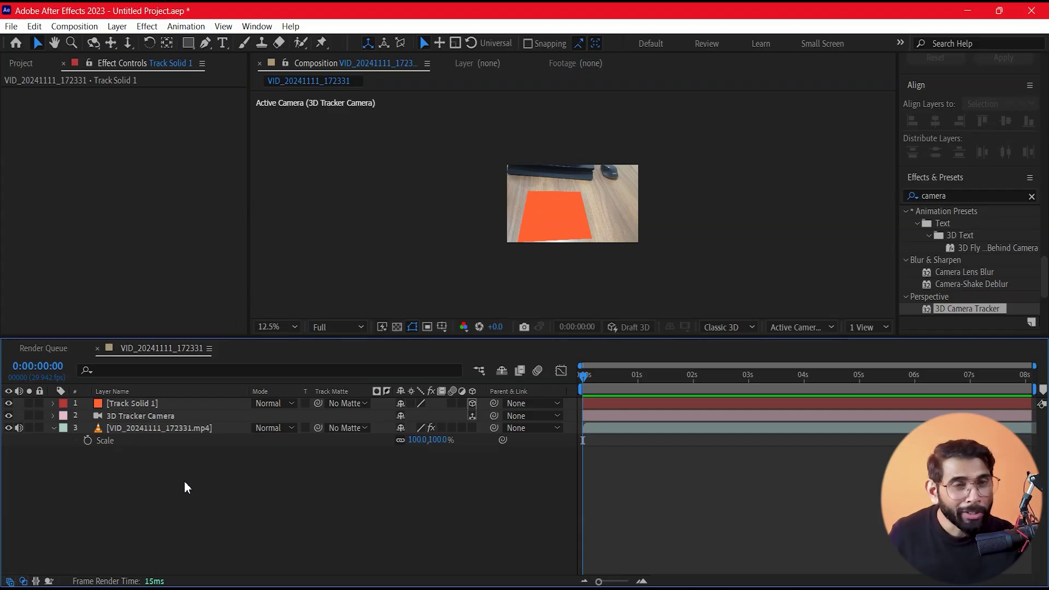
right_click(188, 487)
mouse_move(251, 317)
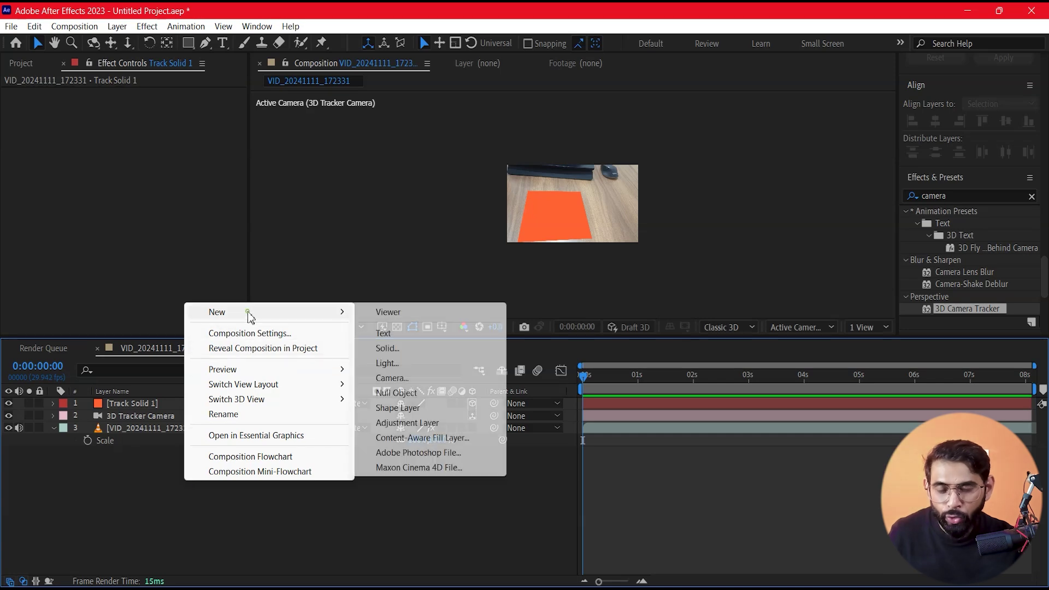
click(390, 349)
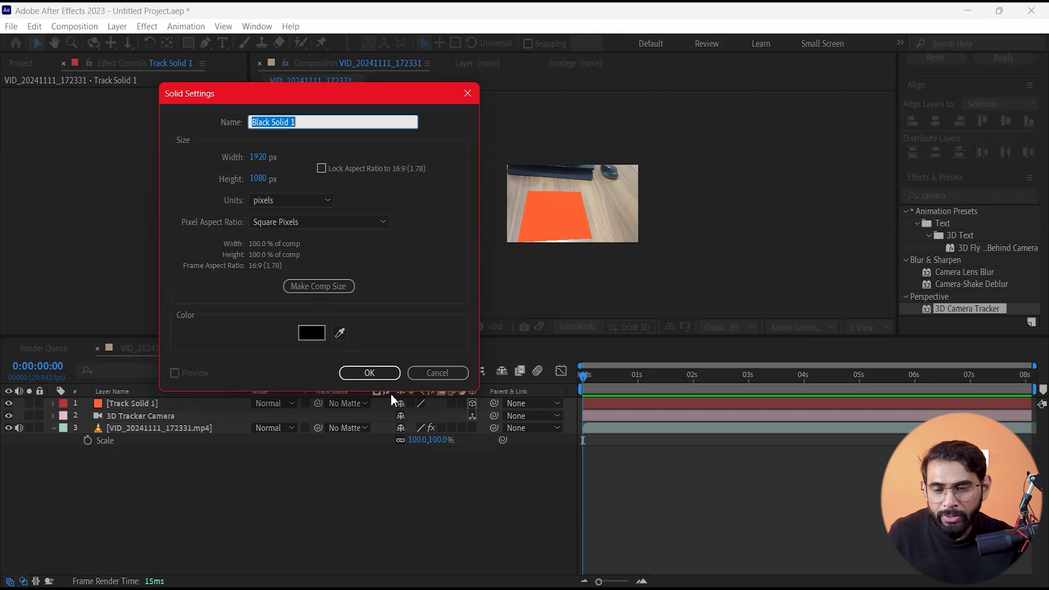
text(An)
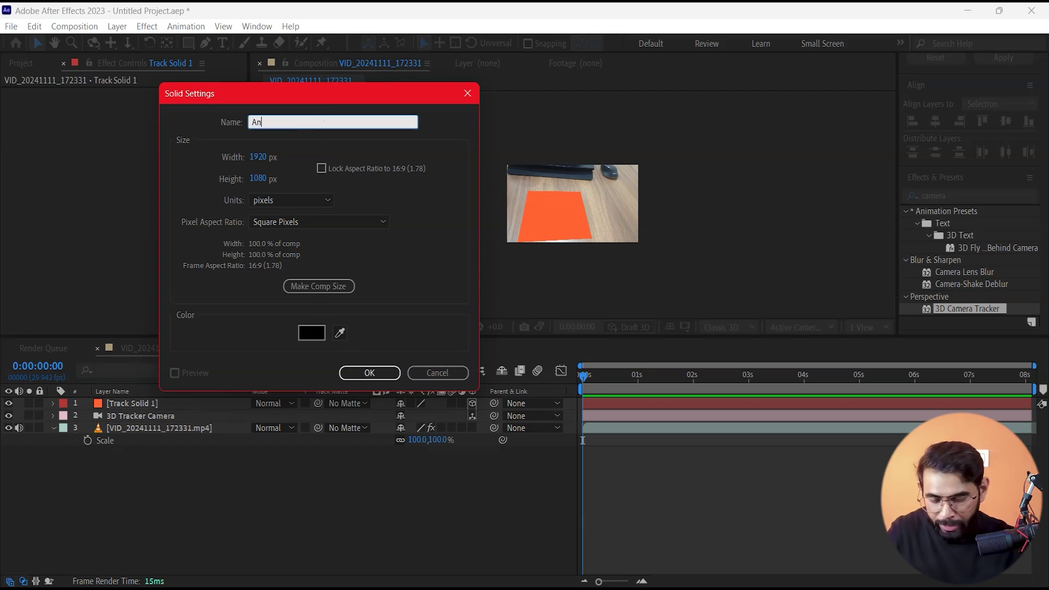
text(imation)
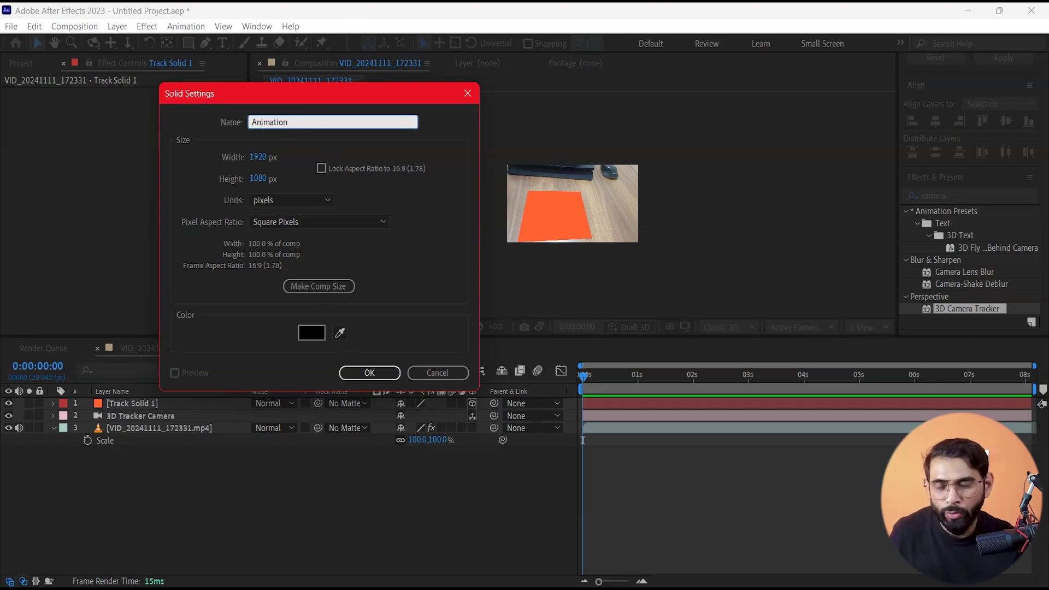
click(370, 373)
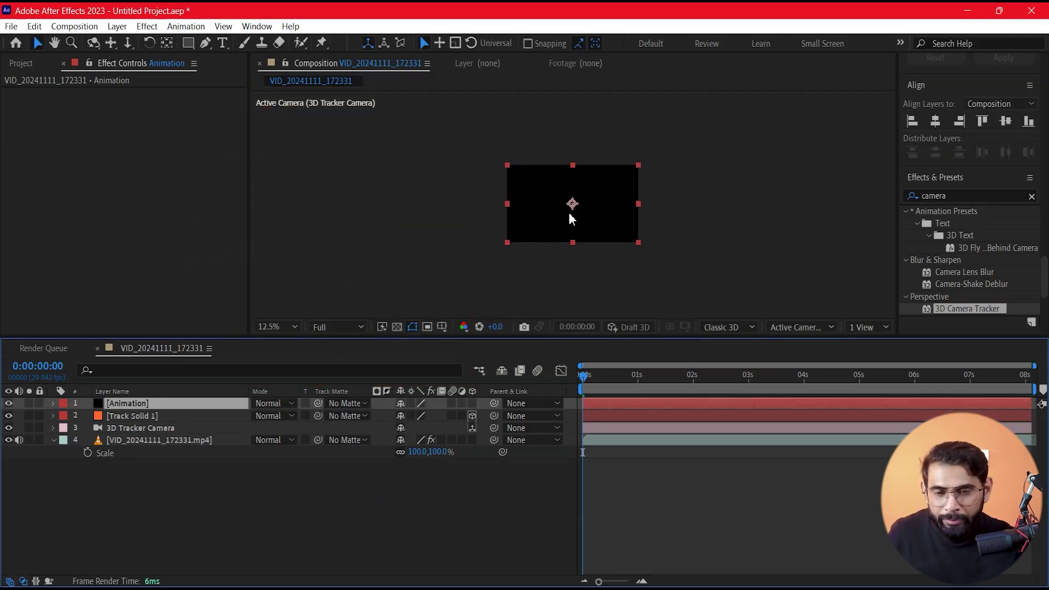
Step: Apply the Video Copilot Element effect to the Animation solid and open its Scene Setup
scroll(572, 203, up, 1)
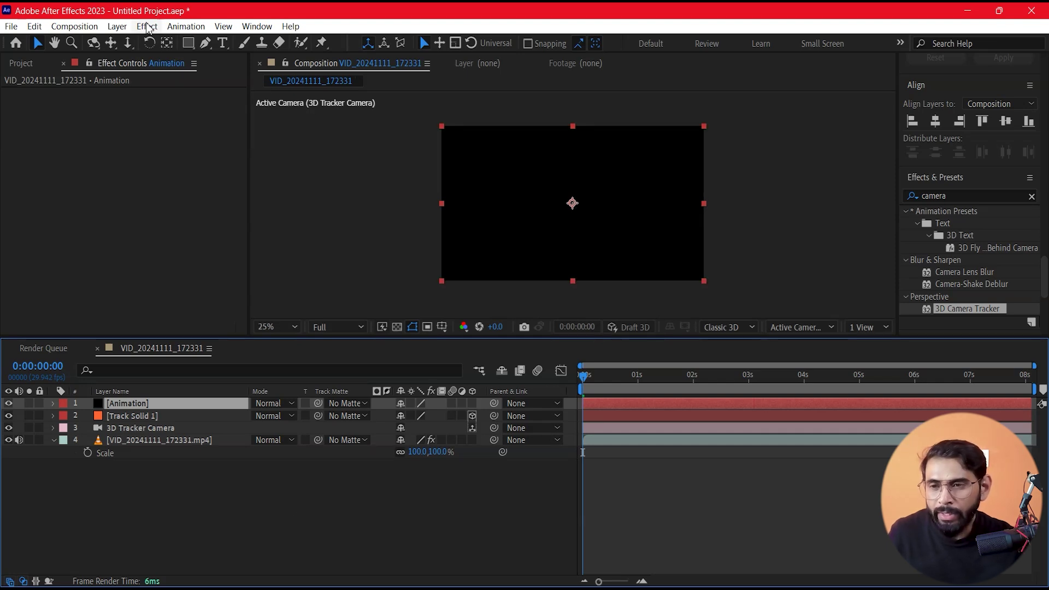
click(147, 27)
mouse_move(257, 525)
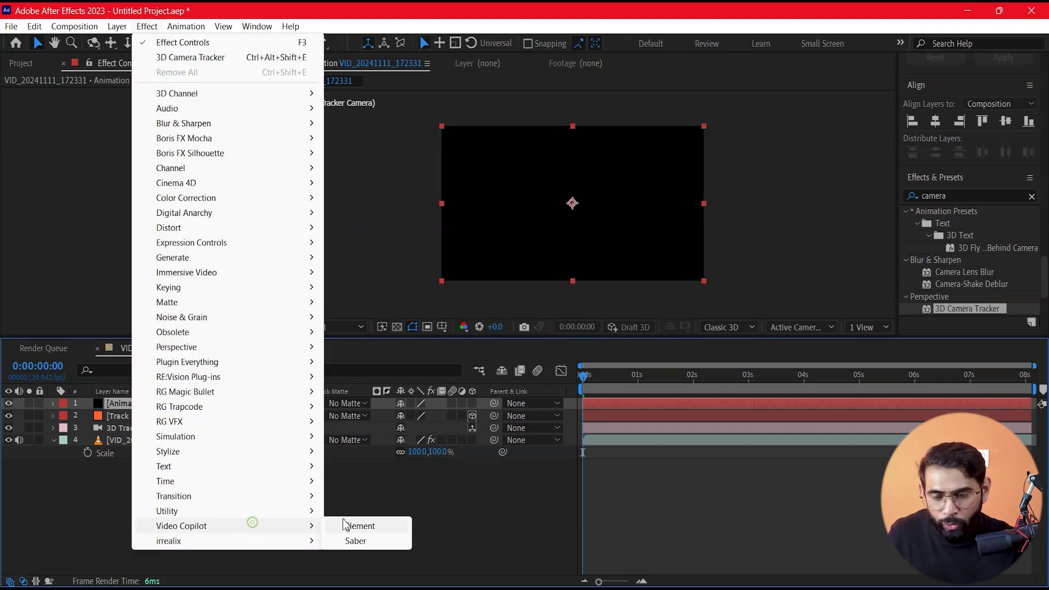
click(374, 526)
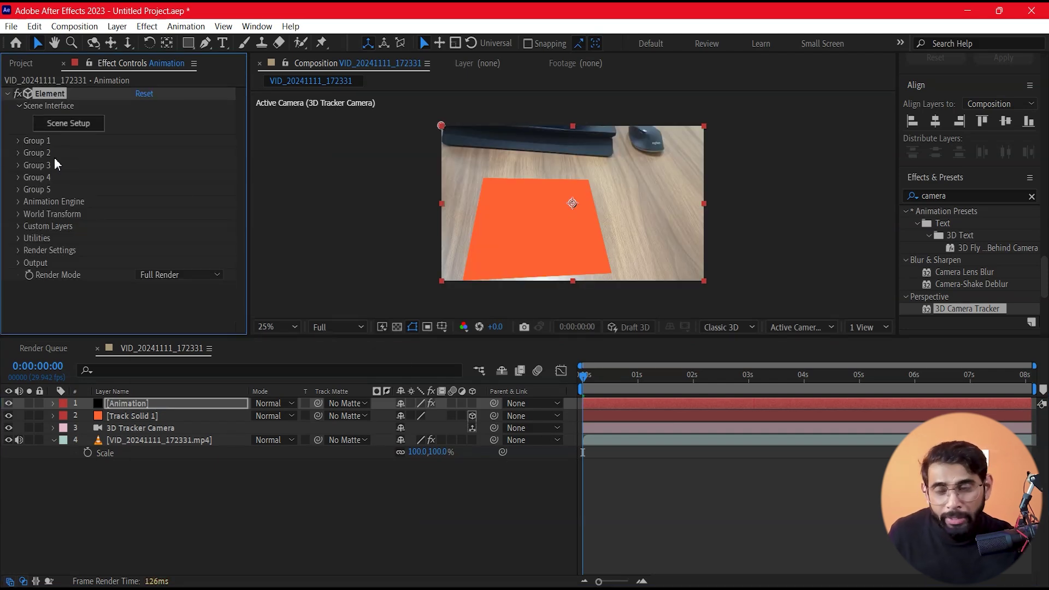
click(76, 125)
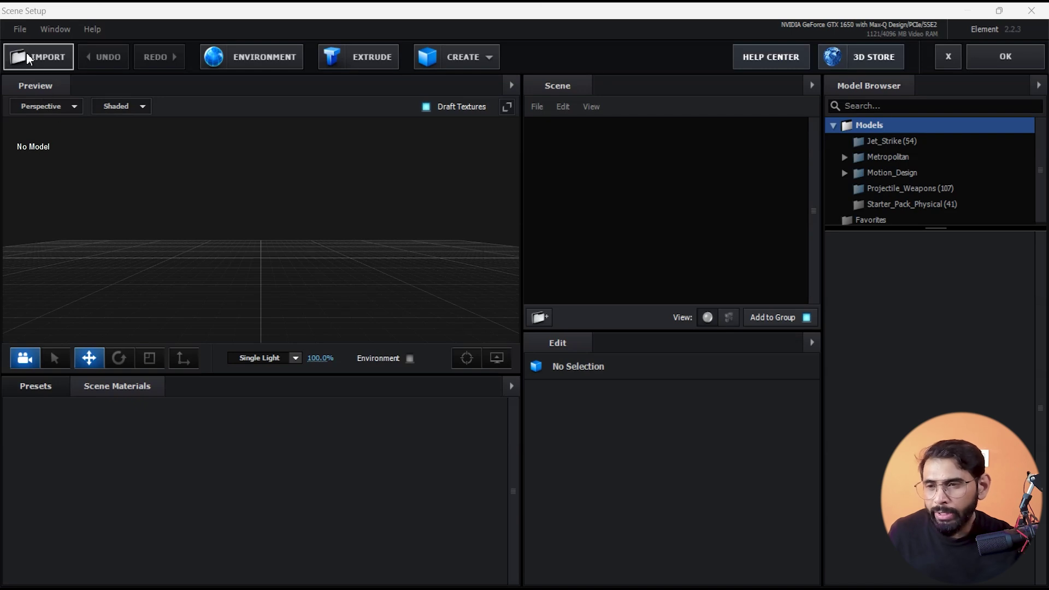
Step: Import Downloads > Dance > dance1.obj as a 3D sequence with Force Alignment set to Bottom
click(20, 29)
mouse_move(71, 48)
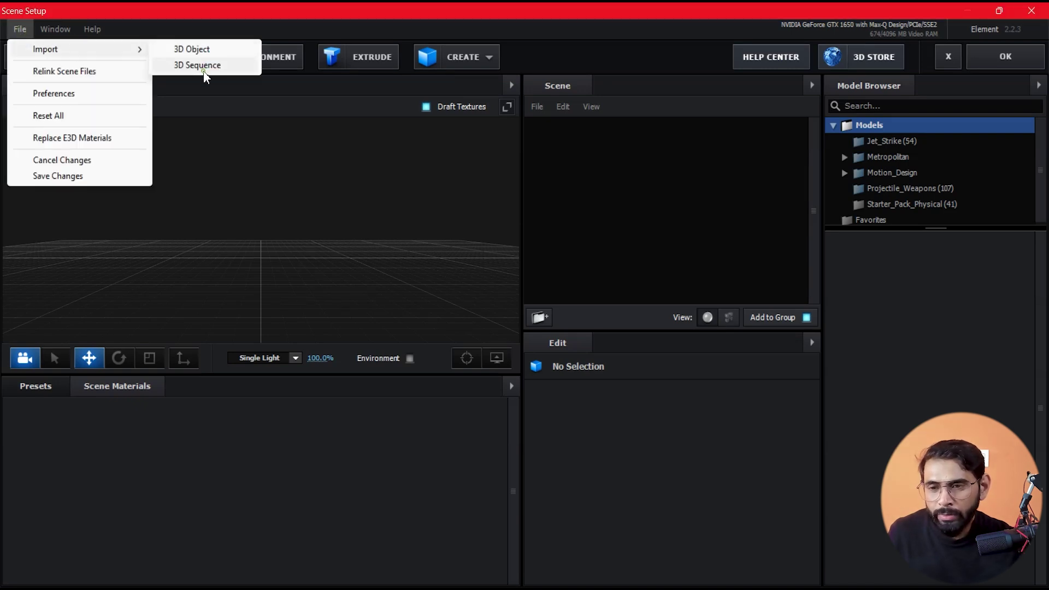
click(203, 69)
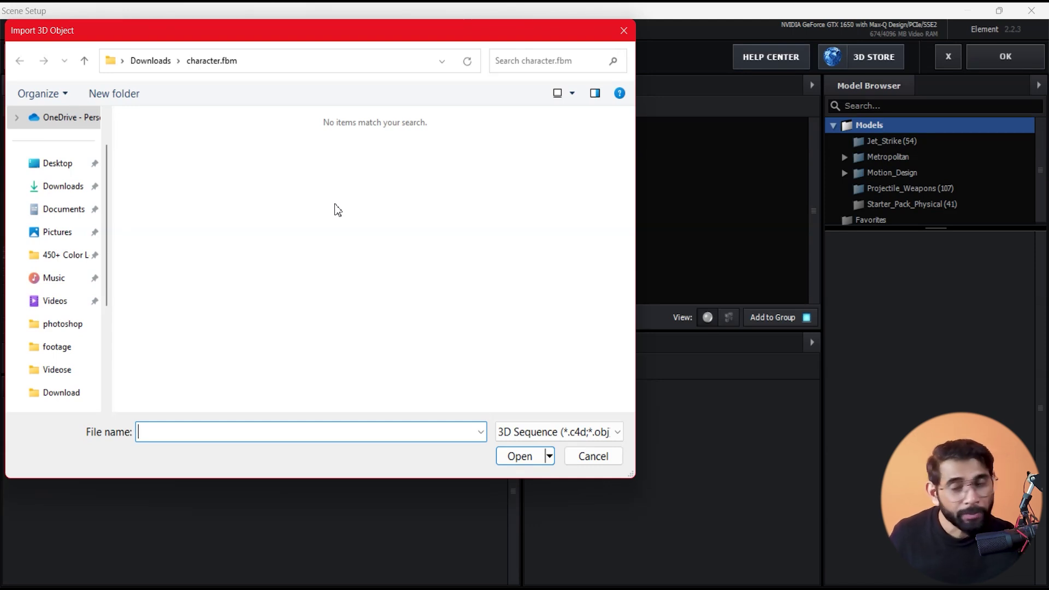
click(73, 194)
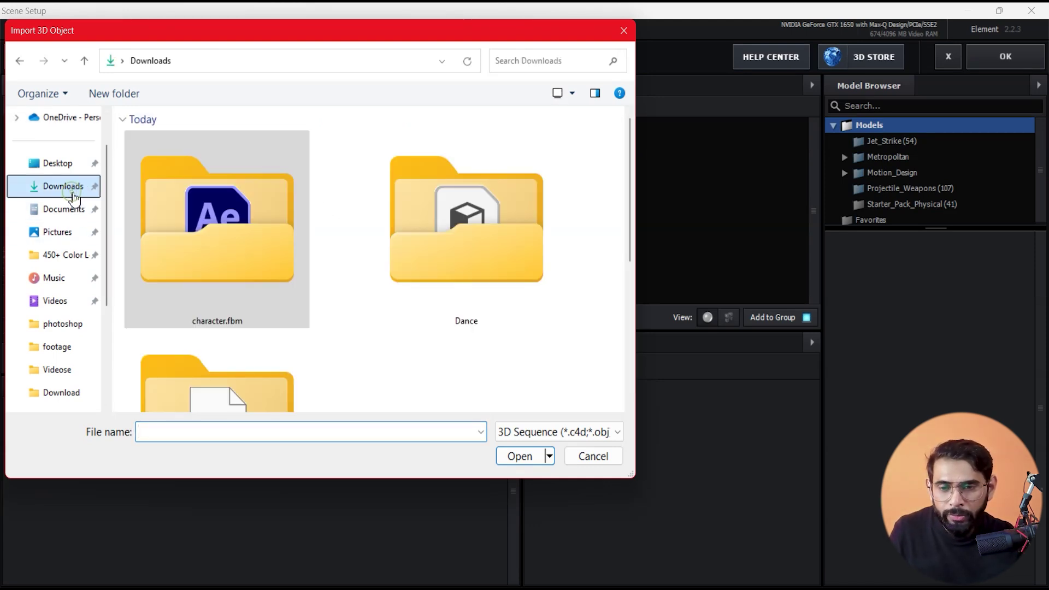
scroll(383, 290, down, 2)
double_click(459, 196)
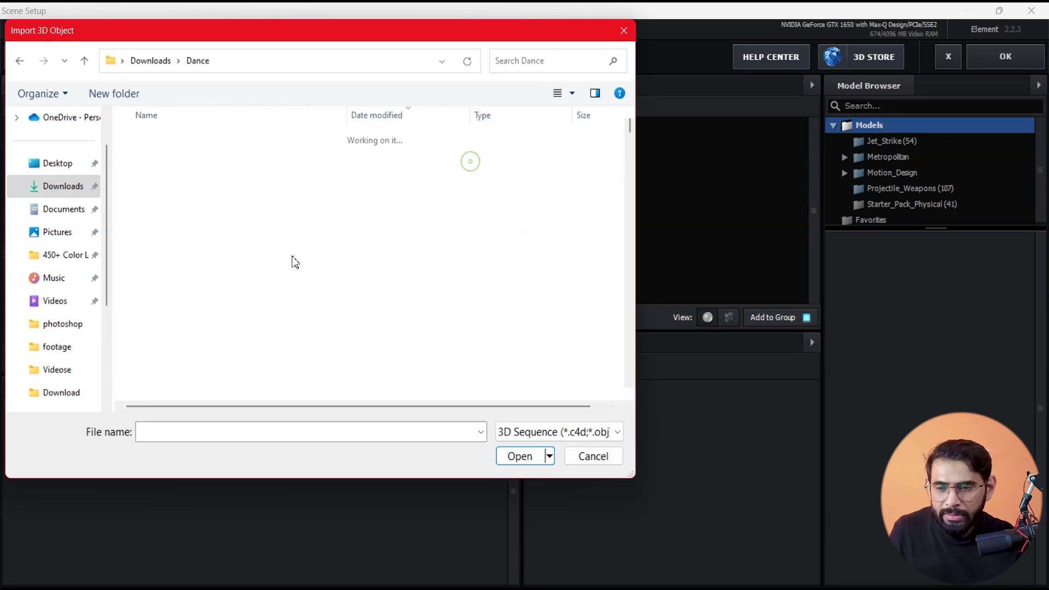
drag(630, 131, 642, 402)
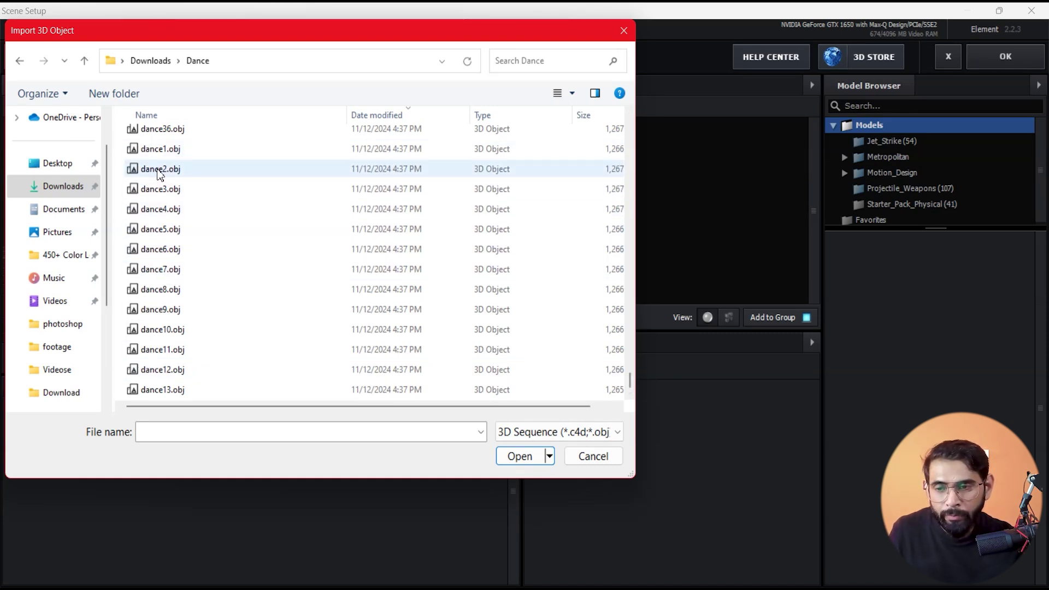
click(159, 148)
click(516, 455)
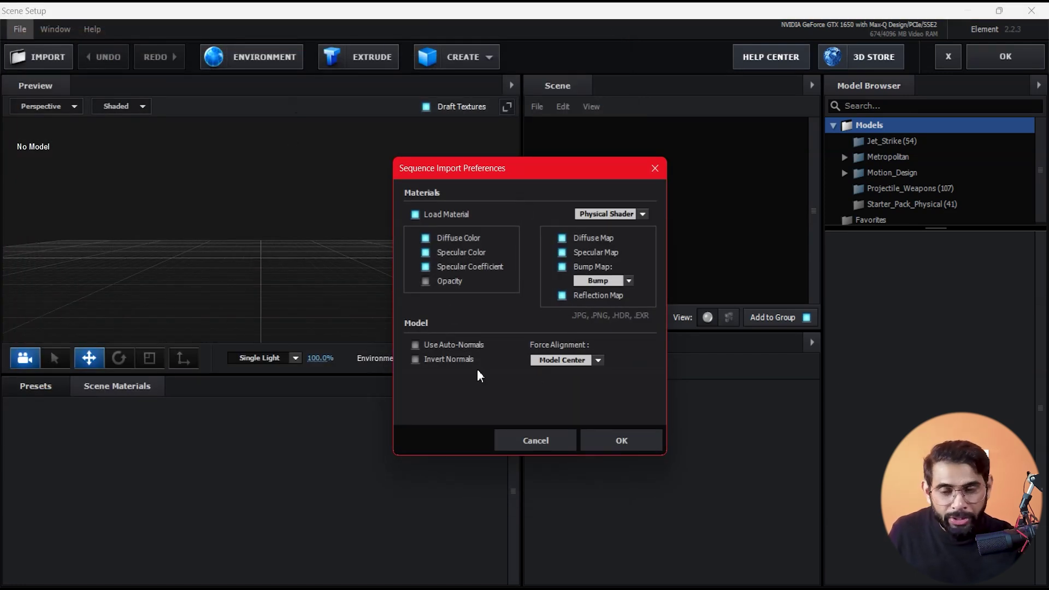
click(590, 360)
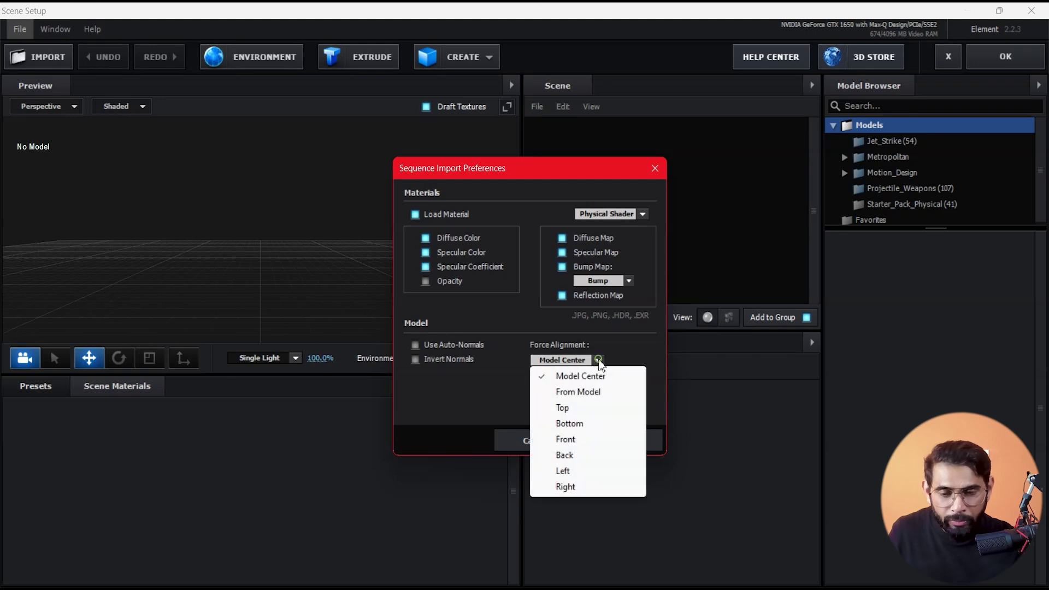
click(570, 424)
click(622, 441)
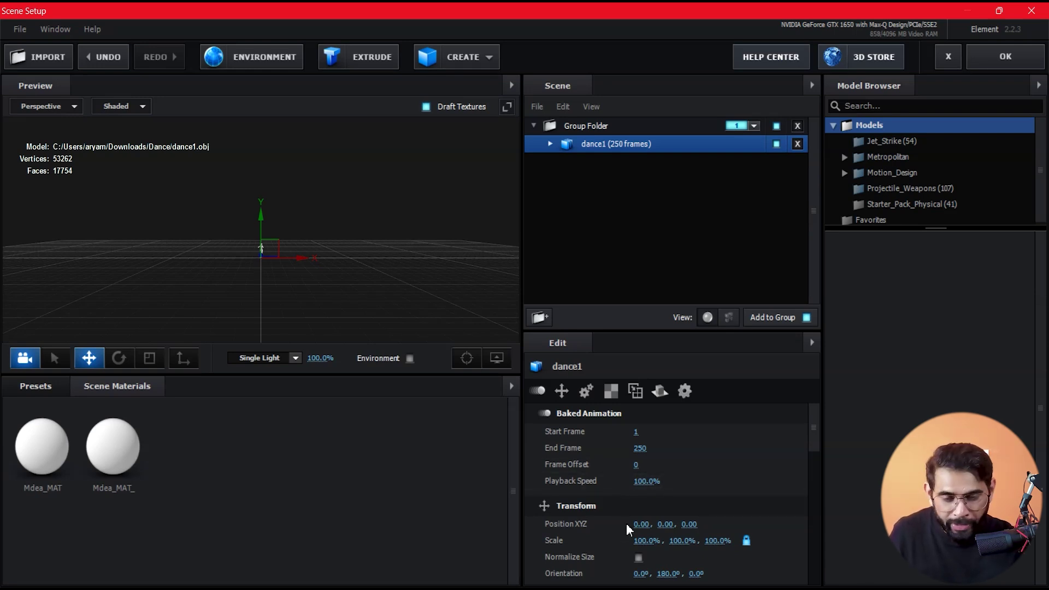
Step: Normalize the dancer's size and expand dance1 to check the Mdea_MAT part's visibility
click(638, 557)
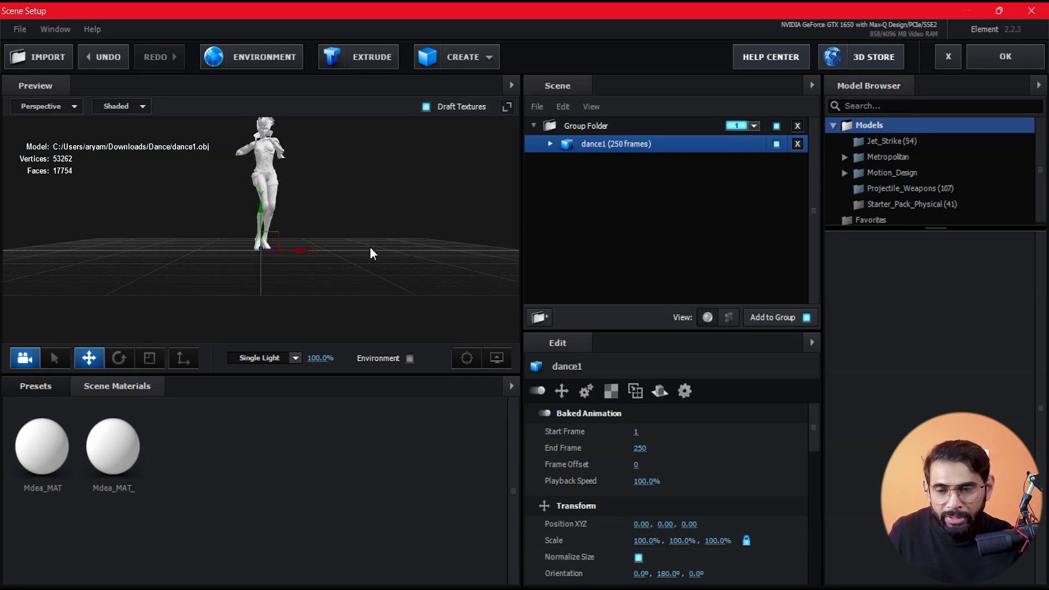
drag(362, 247, 343, 233)
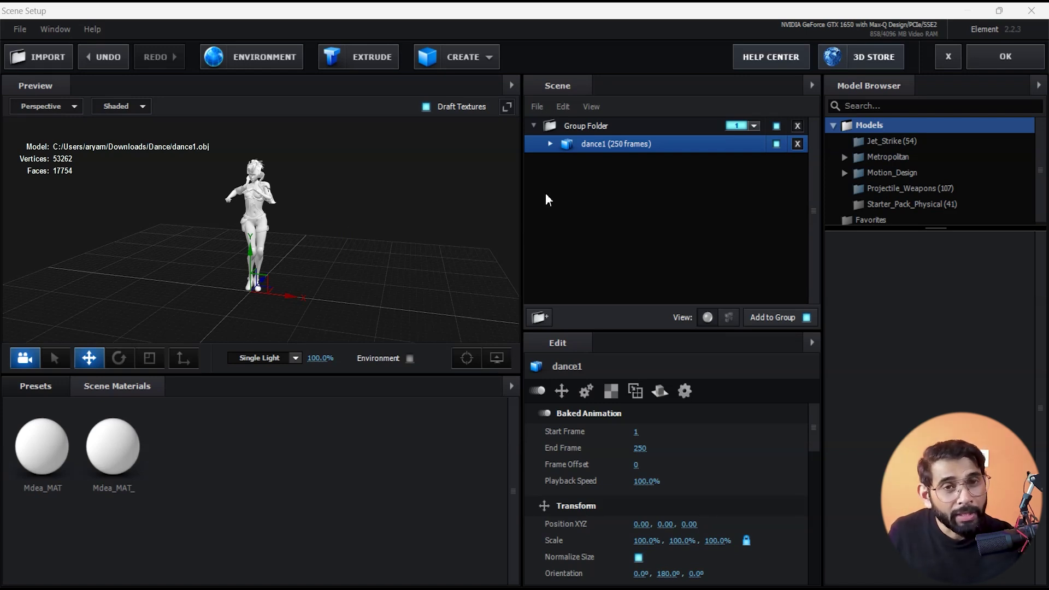
click(549, 143)
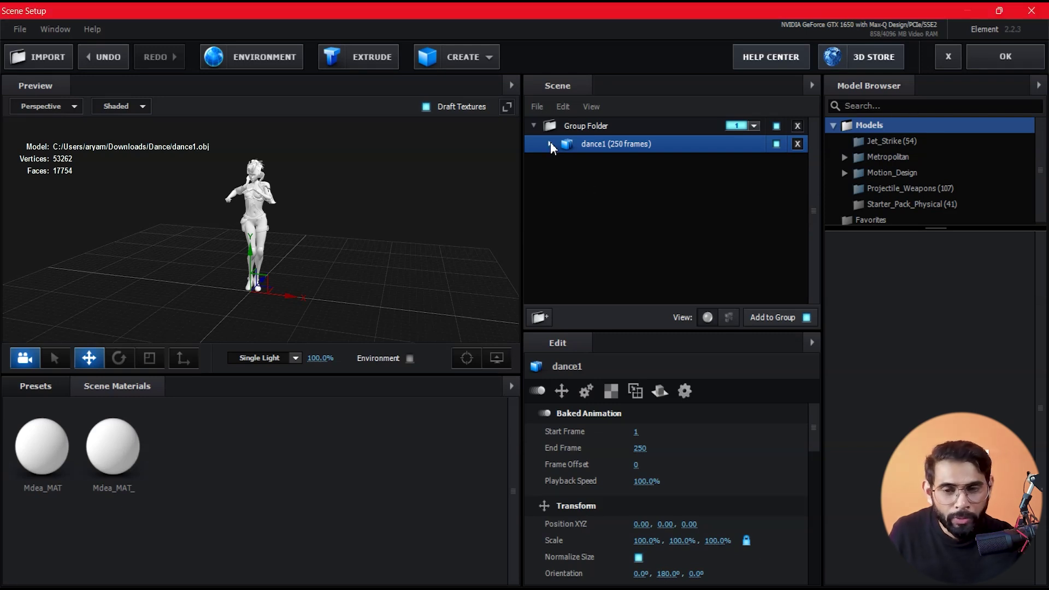
click(777, 161)
click(778, 161)
click(777, 162)
click(777, 162)
click(778, 162)
click(778, 161)
Step: Give Mdea_MAT the diffuse texture body diffuse.png from character.fbm, then select Mdea_MAT_
click(628, 161)
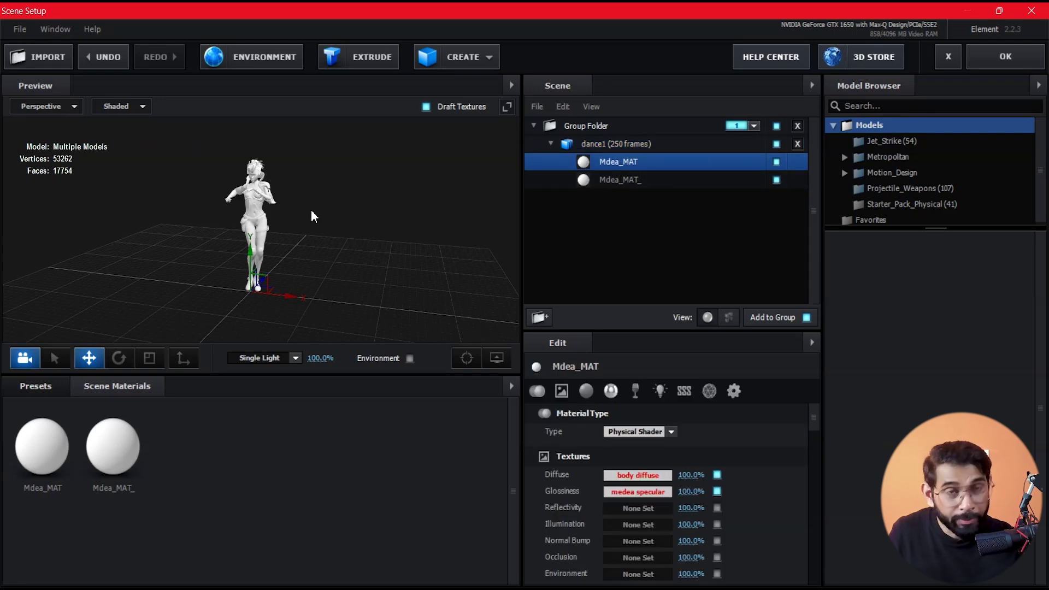
click(638, 475)
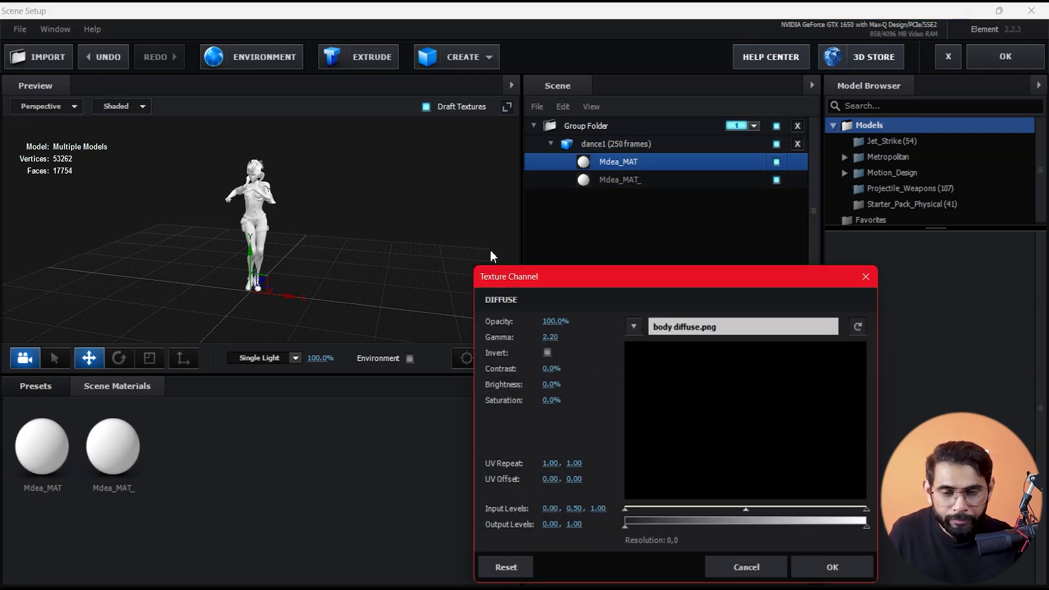
click(696, 328)
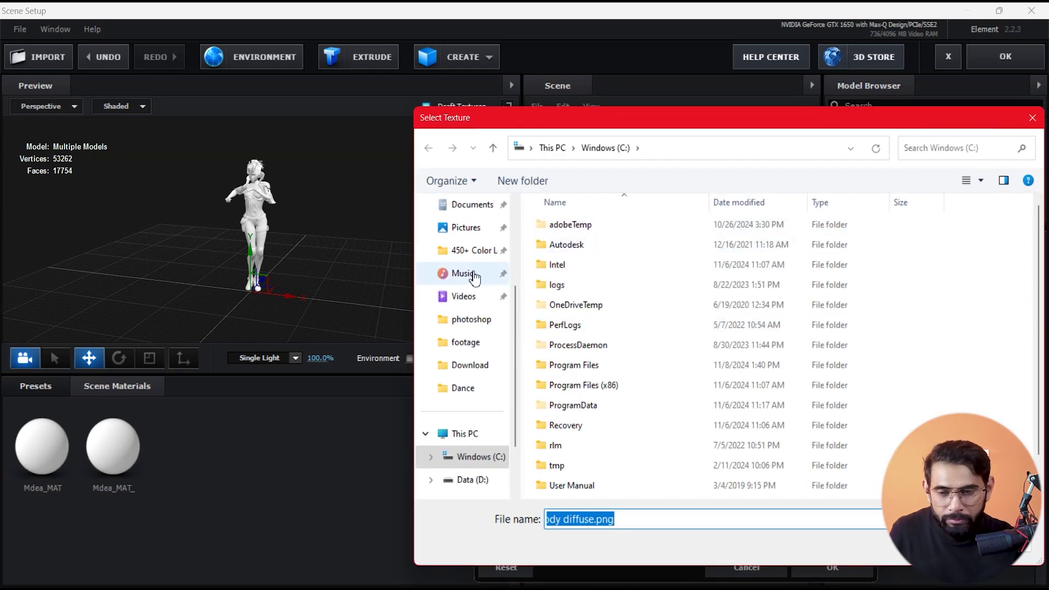
scroll(484, 323, up, 3)
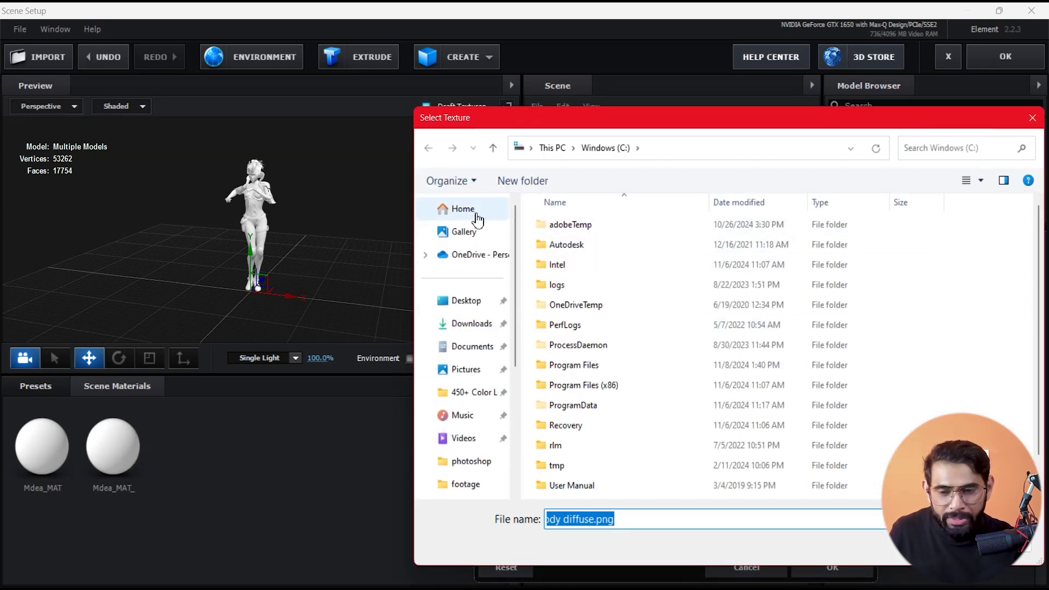
click(474, 324)
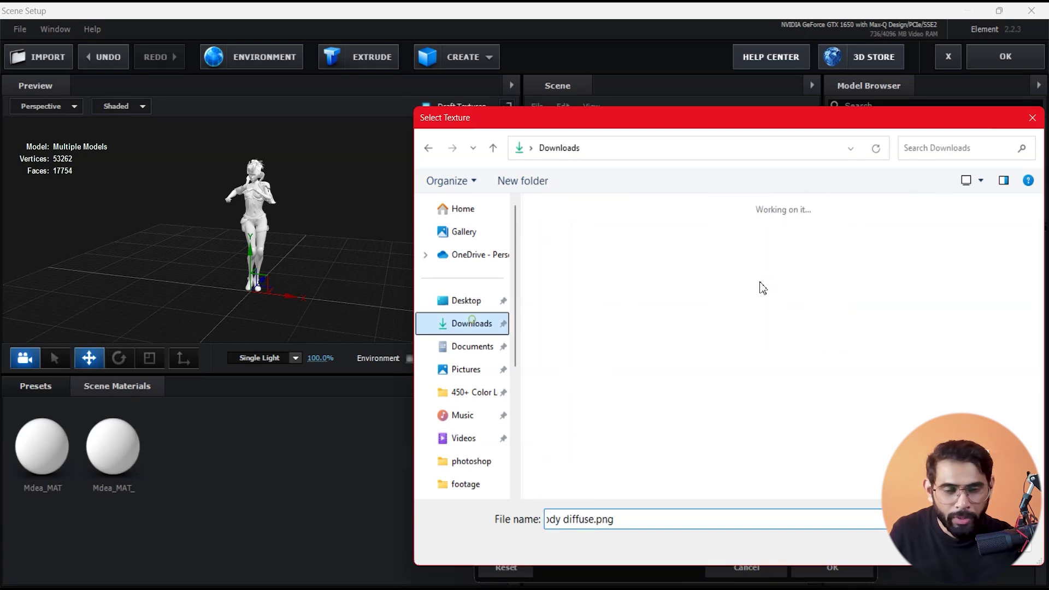
double_click(871, 326)
click(626, 300)
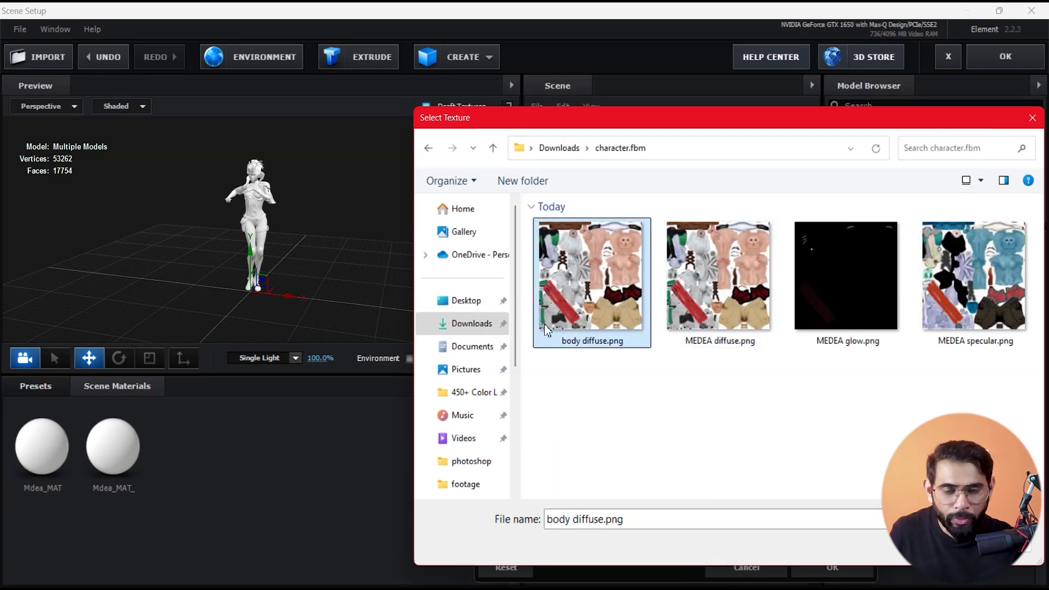
double_click(592, 276)
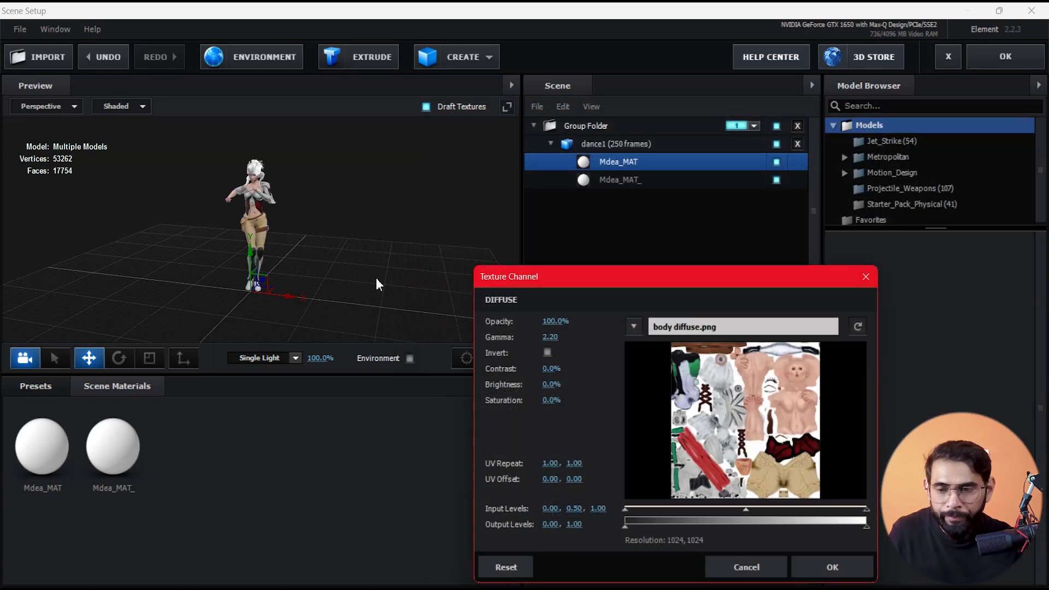
click(840, 573)
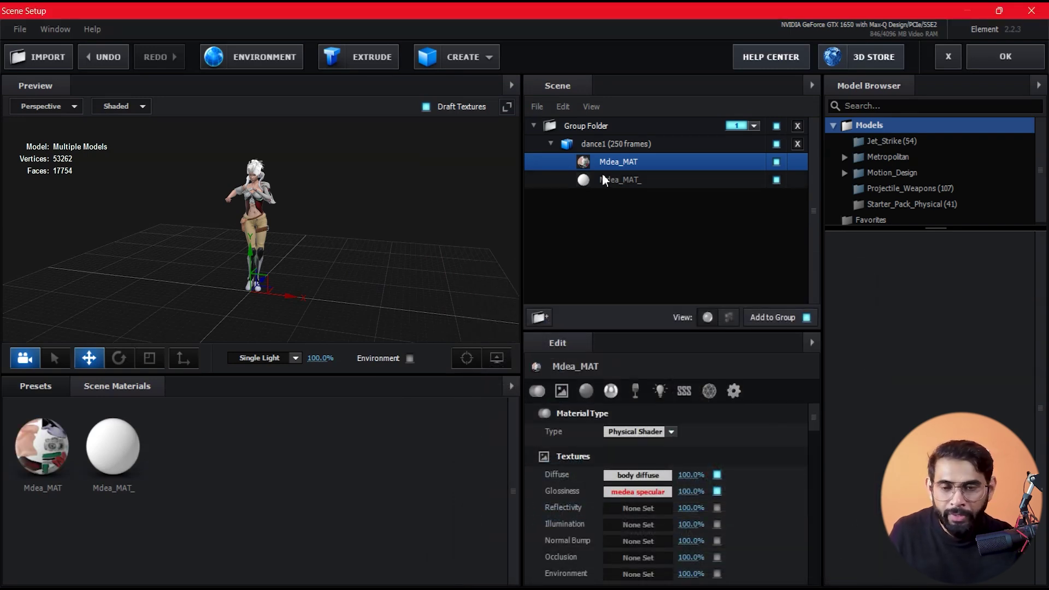
click(630, 183)
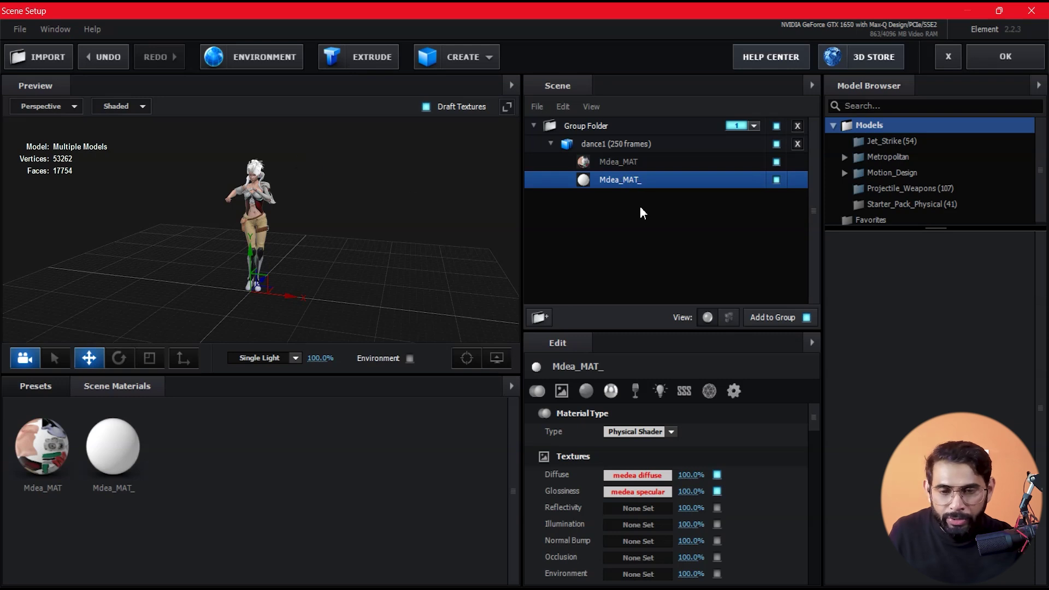
click(28, 389)
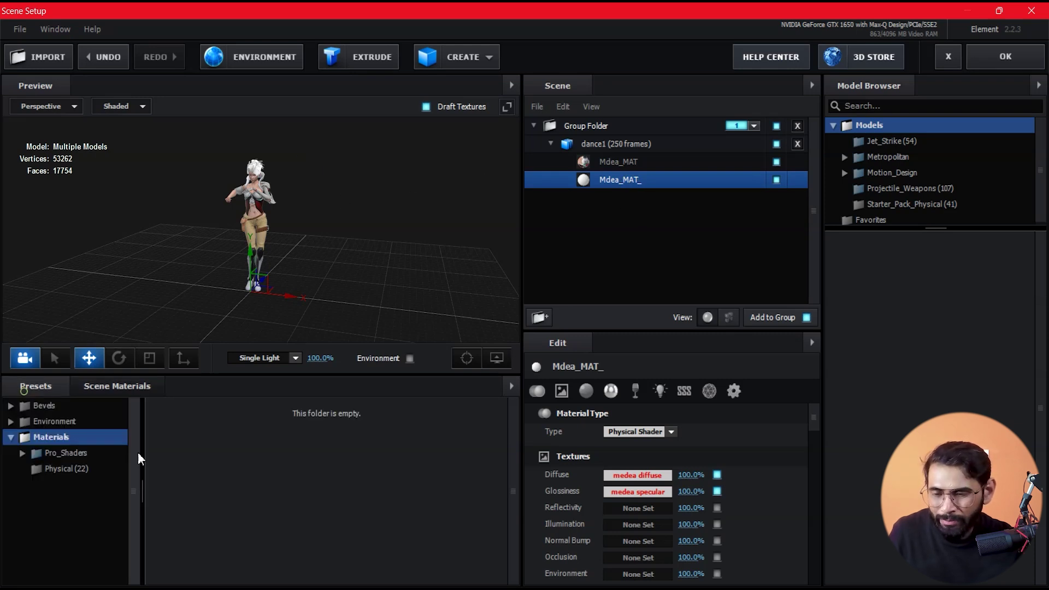
Step: Drop the Physical Plastic_Matte preset onto Mdea_MAT_ and collapse the Group Folder
click(59, 468)
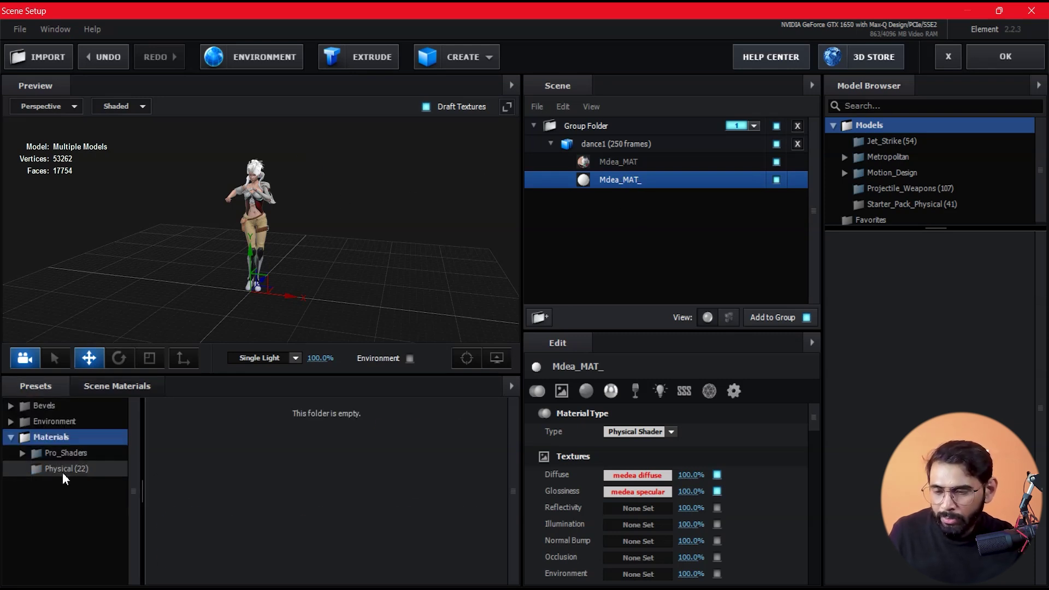
scroll(300, 535, down, 2)
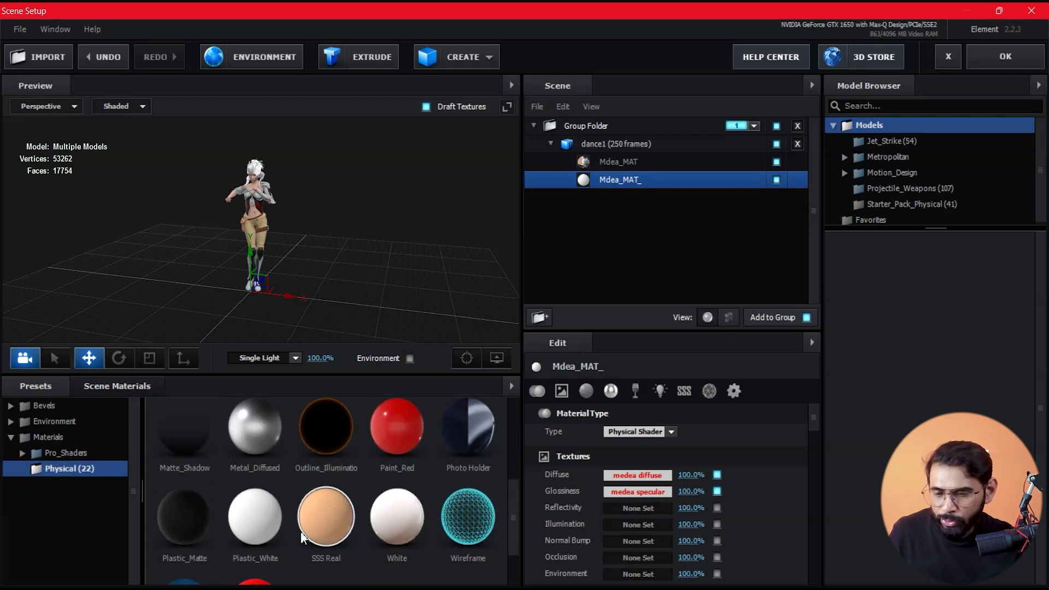
mouse_move(190, 539)
mouse_down()
mouse_move(657, 255)
mouse_move(632, 185)
mouse_up()
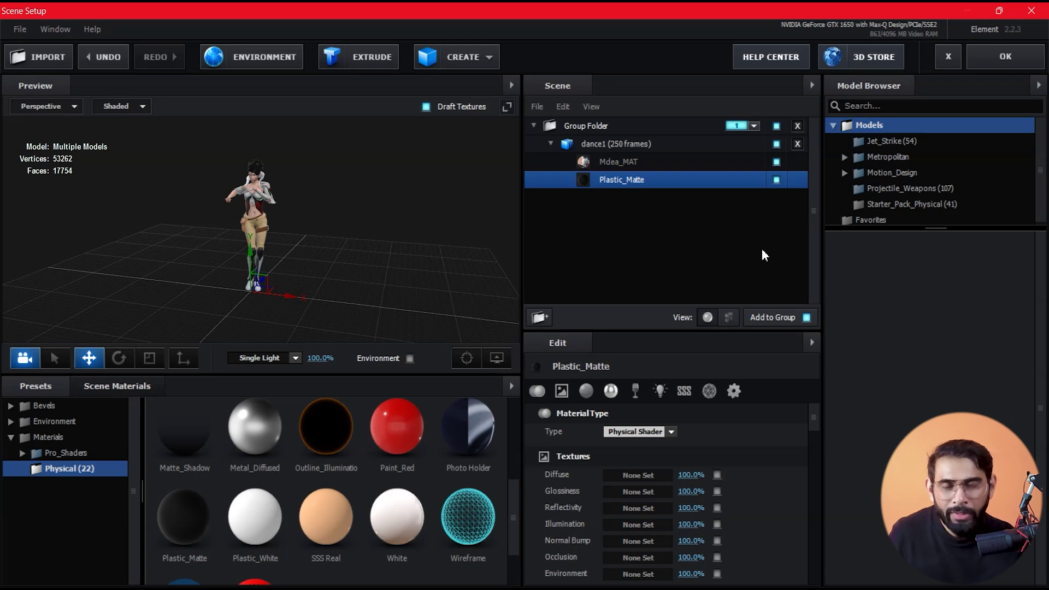
click(534, 126)
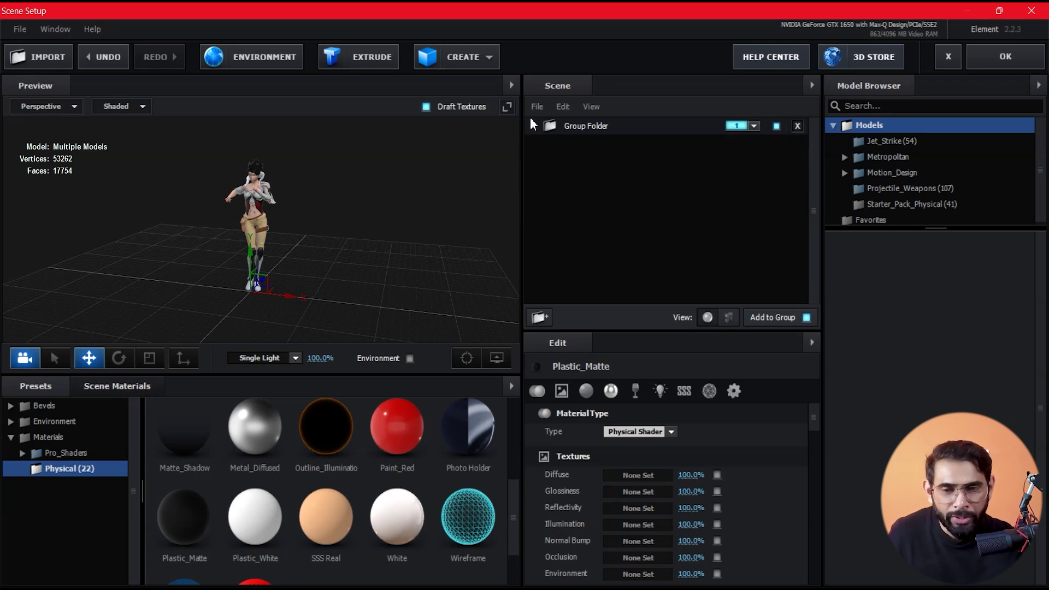
click(493, 55)
Step: Create a Plane model sized 8 by 8
click(636, 92)
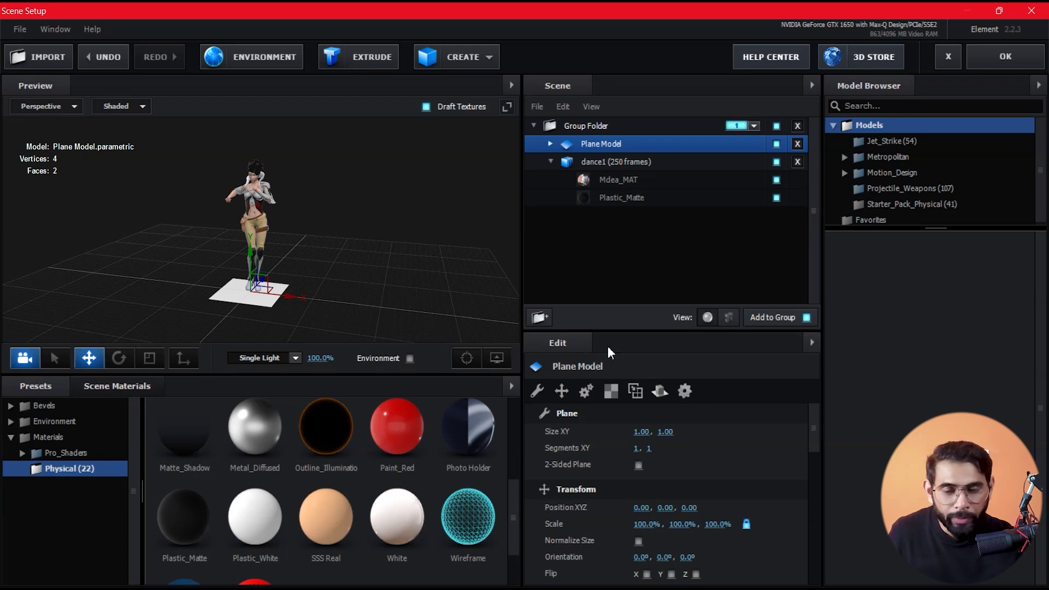
click(641, 432)
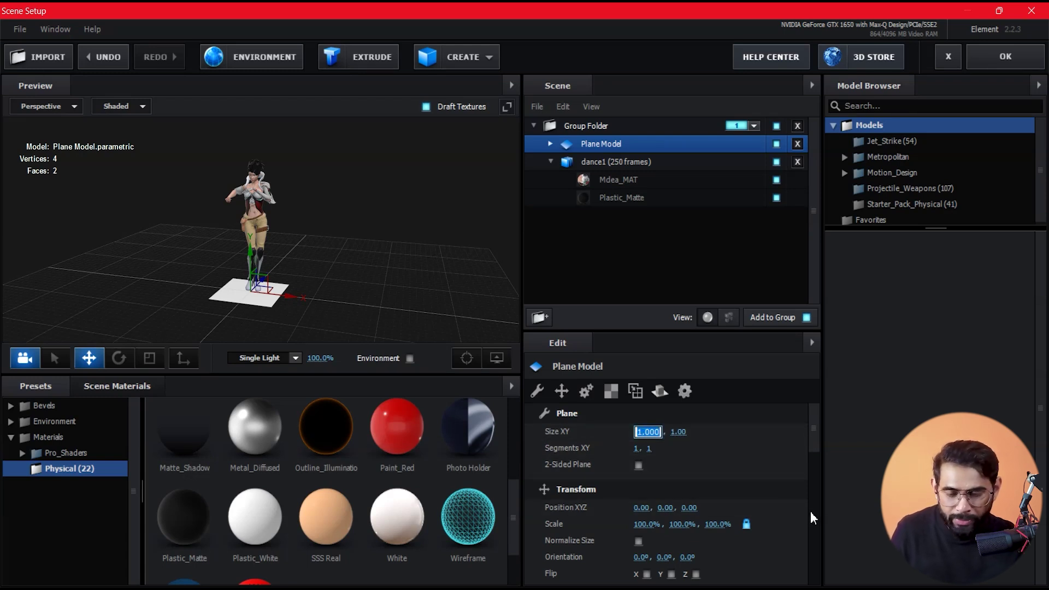
text(8)
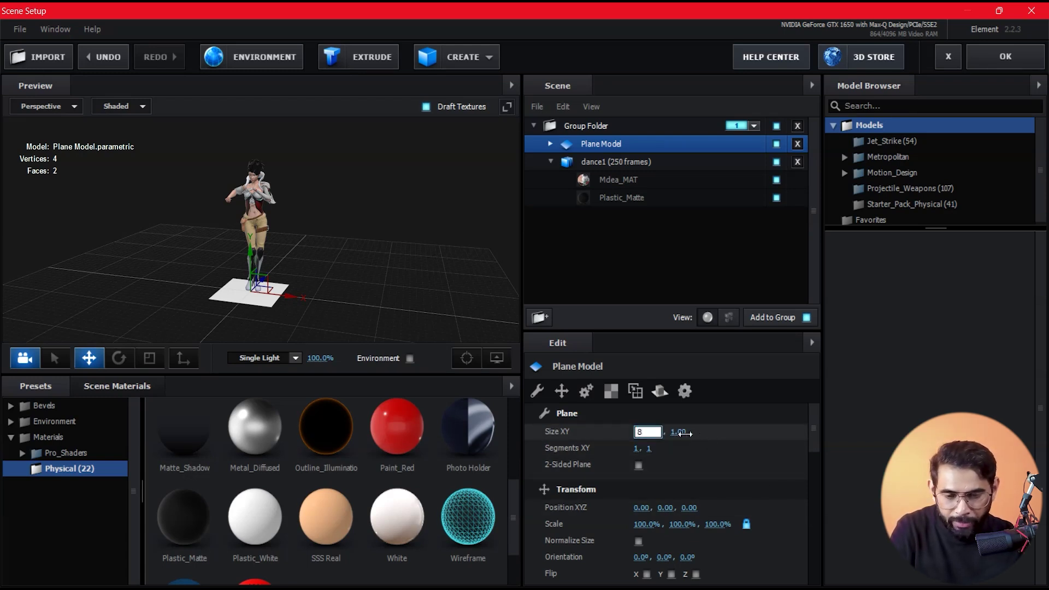
key(Return)
click(665, 433)
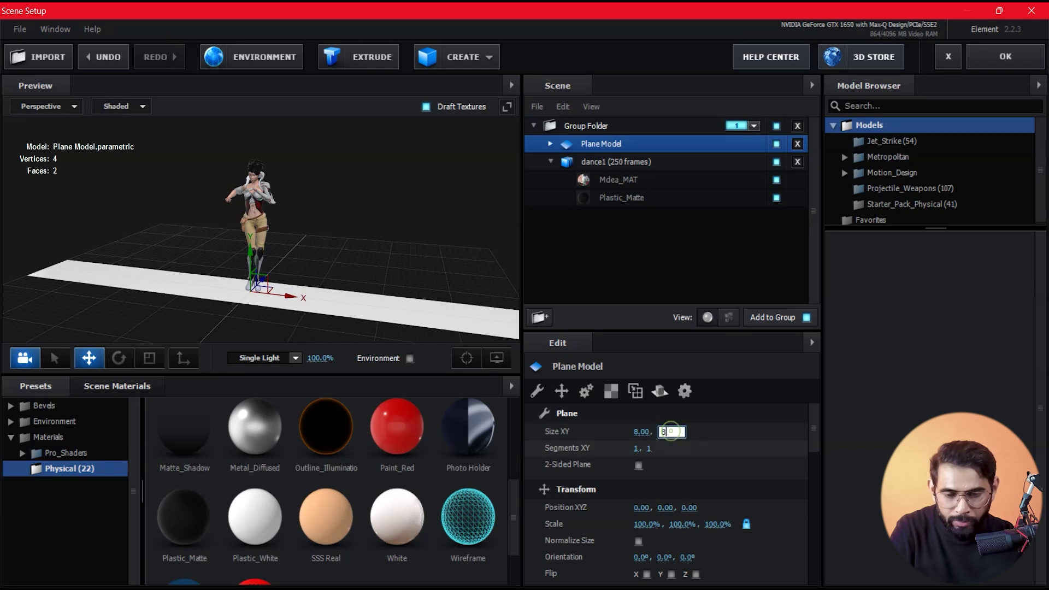
text(8)
key(Return)
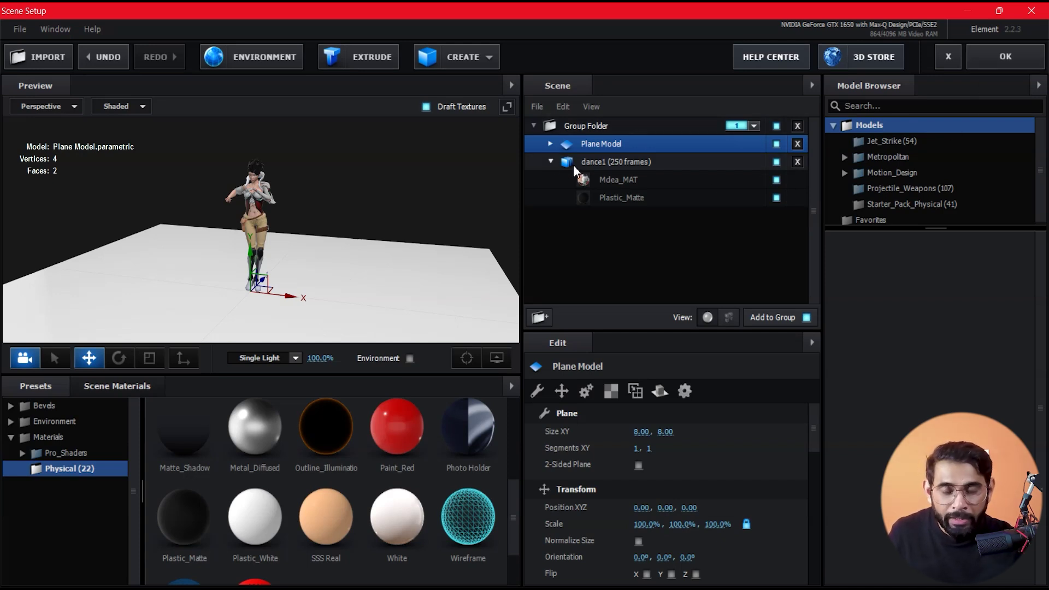
Step: Move Plane Model out of the Group Folder into group 2 and apply the scene
drag(609, 147, 603, 116)
click(755, 125)
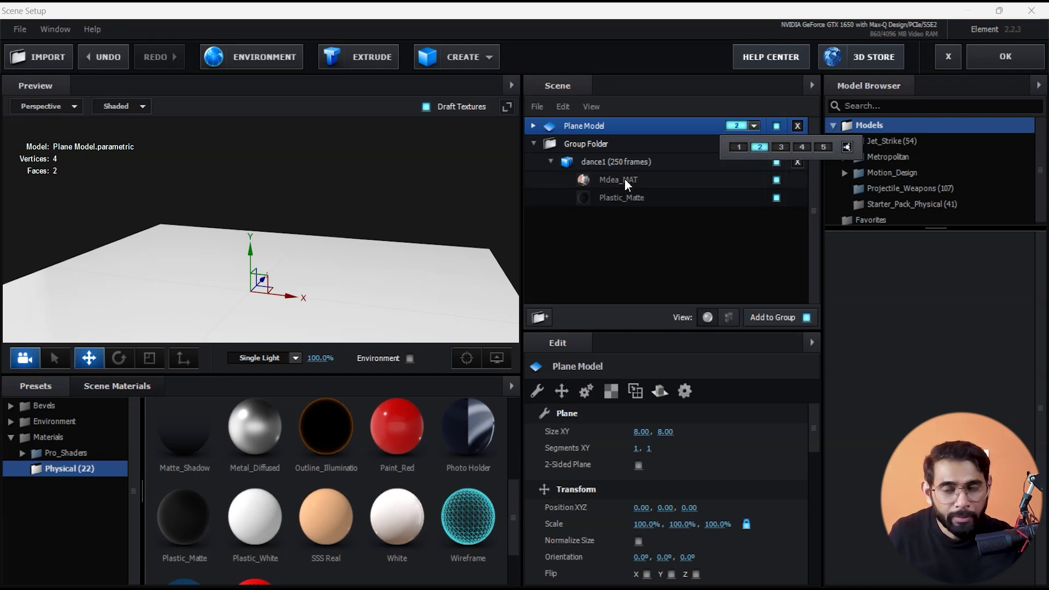
click(887, 309)
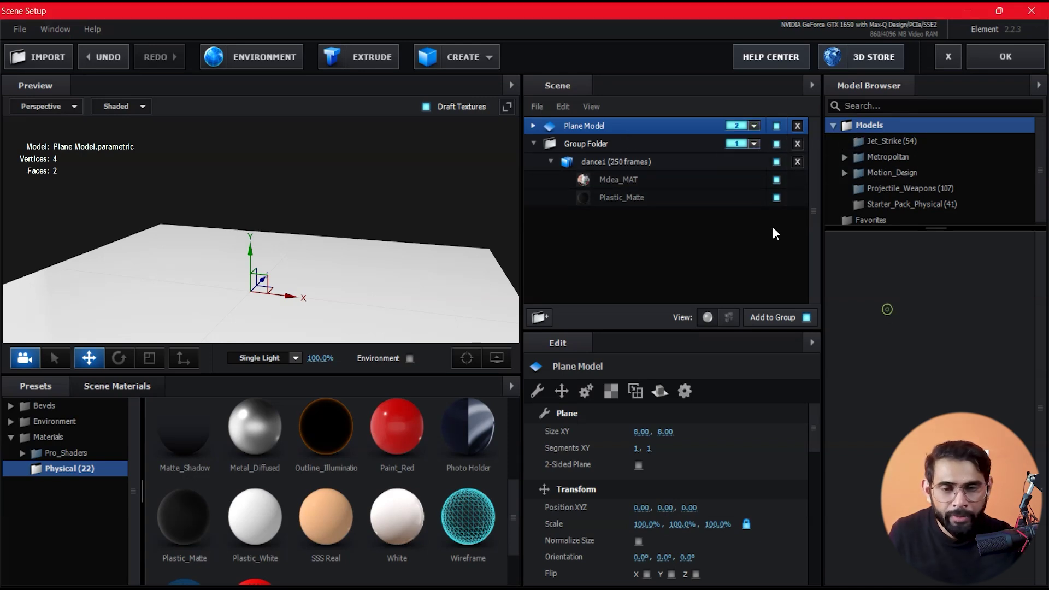
click(530, 142)
click(582, 143)
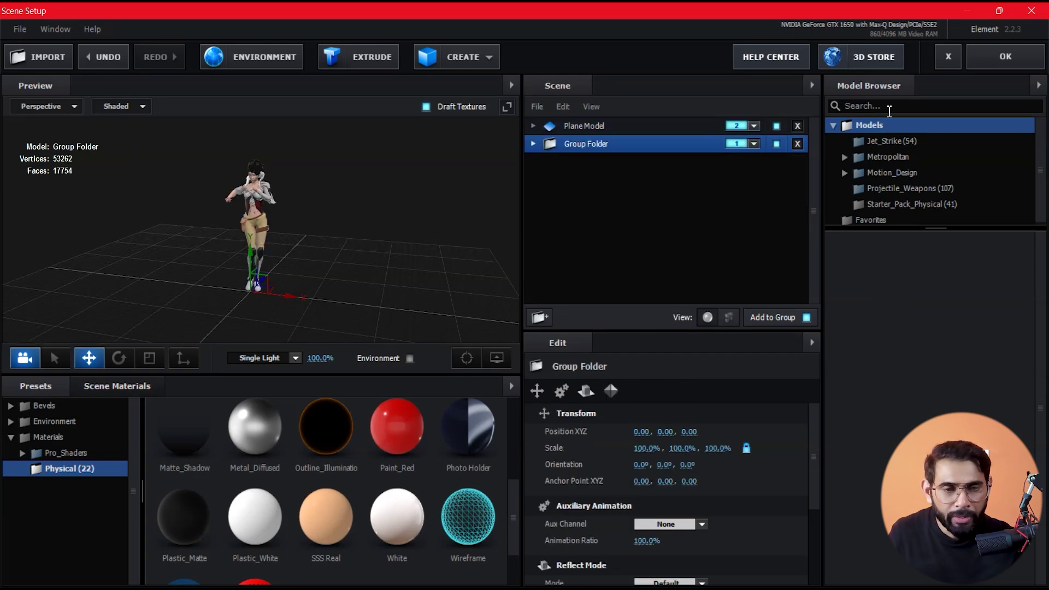
click(1001, 61)
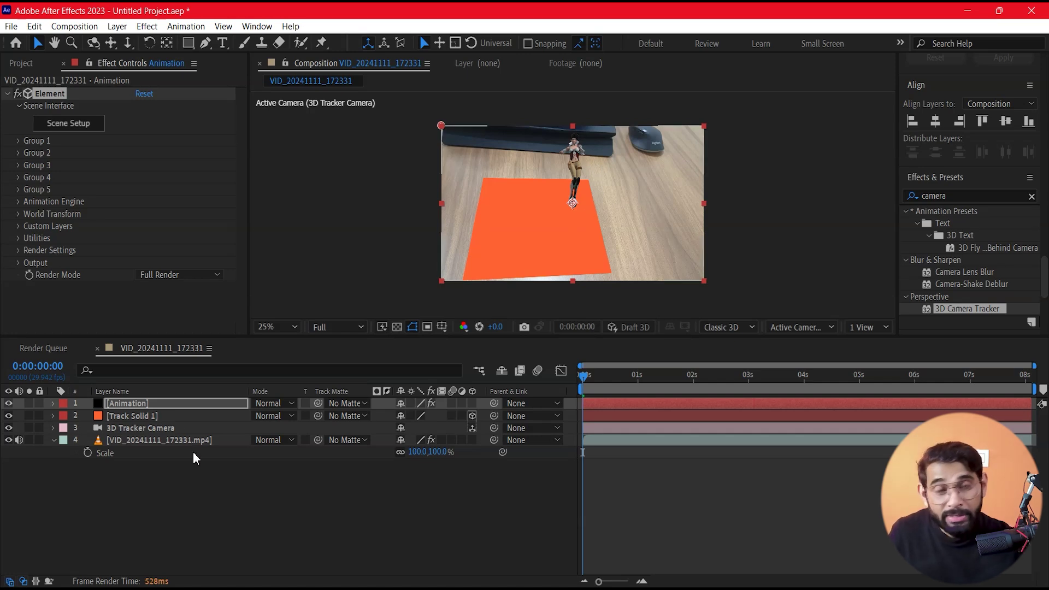
Step: Create a Group 1 null and paste Track Solid 1's Position onto it
click(19, 142)
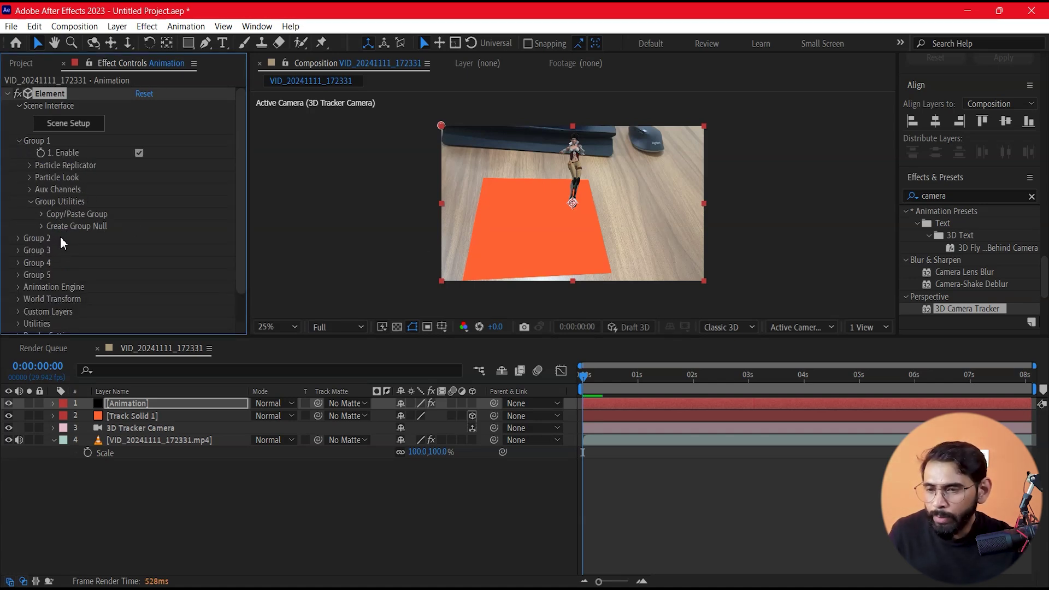
click(42, 226)
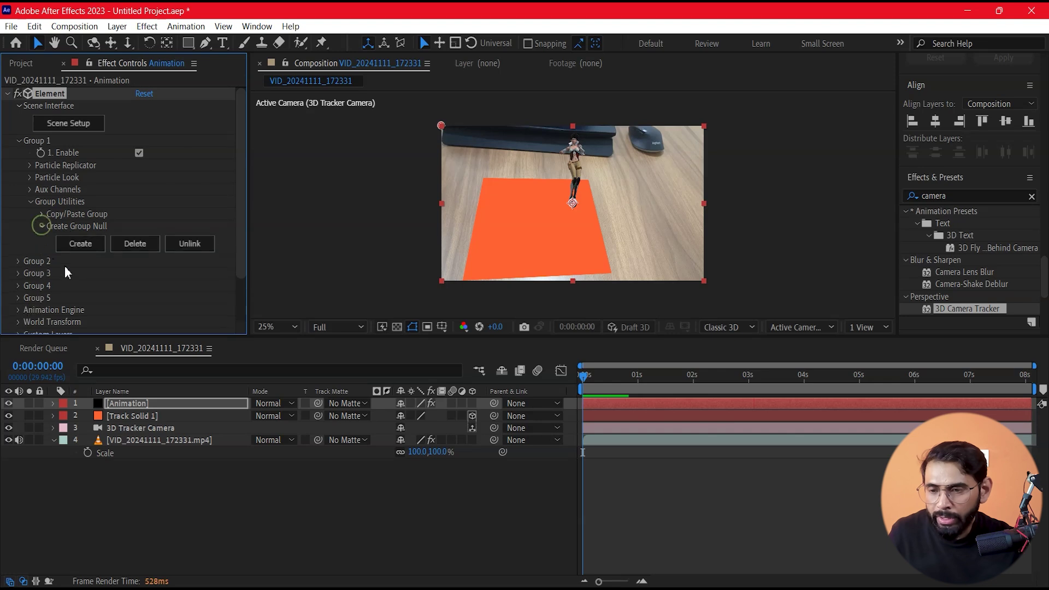
click(82, 243)
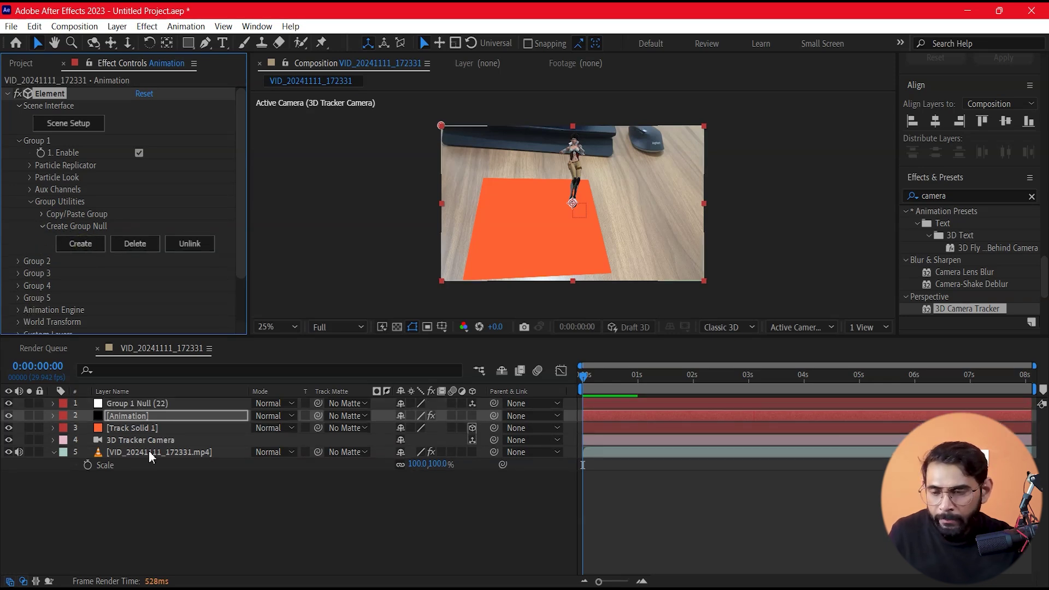
click(134, 429)
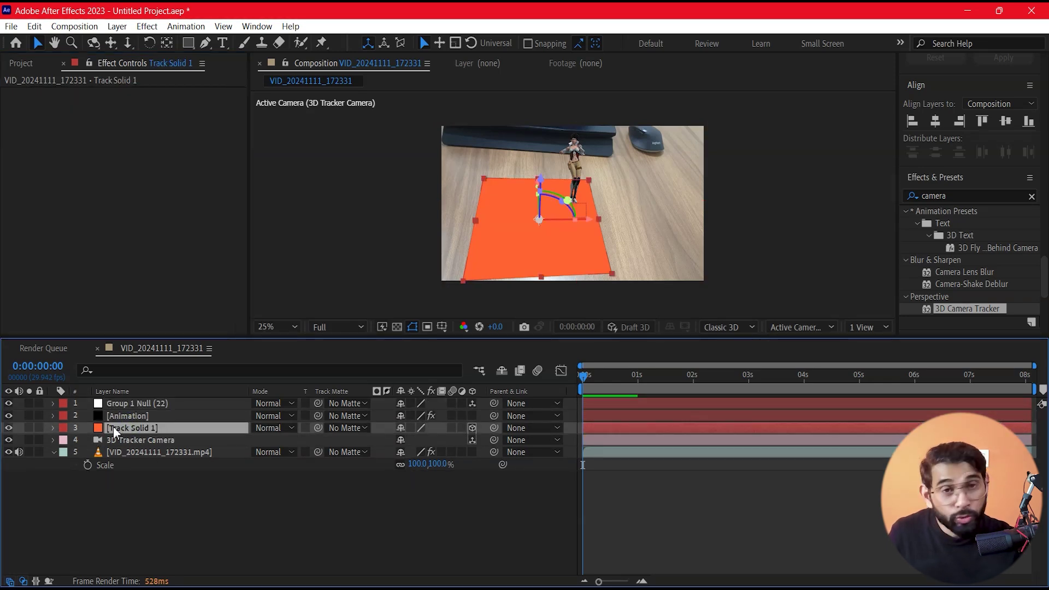
key(p)
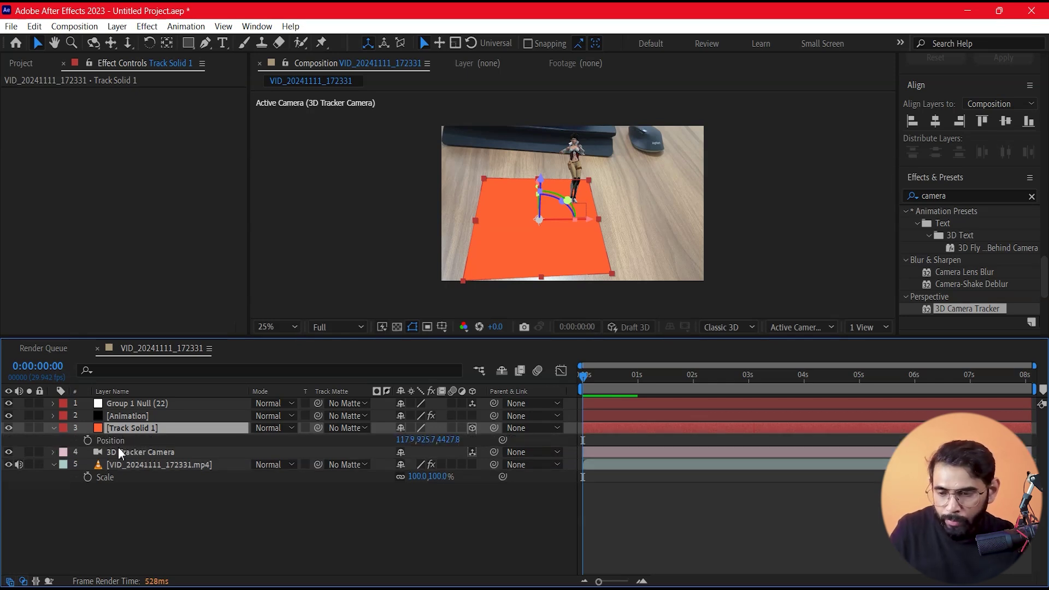
click(117, 441)
key(ctrl+c)
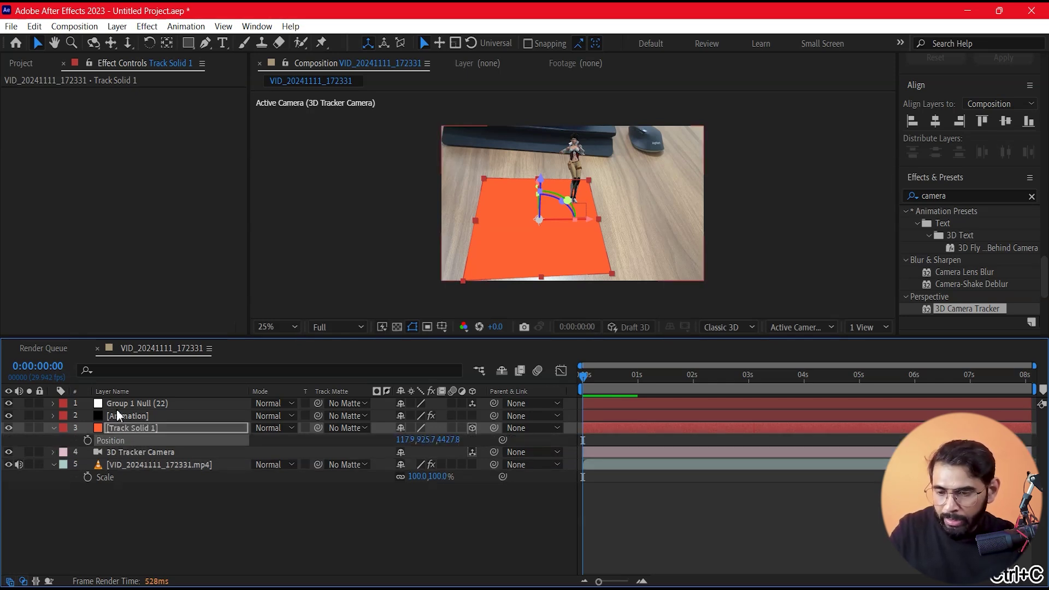
click(118, 403)
key(ctrl+v)
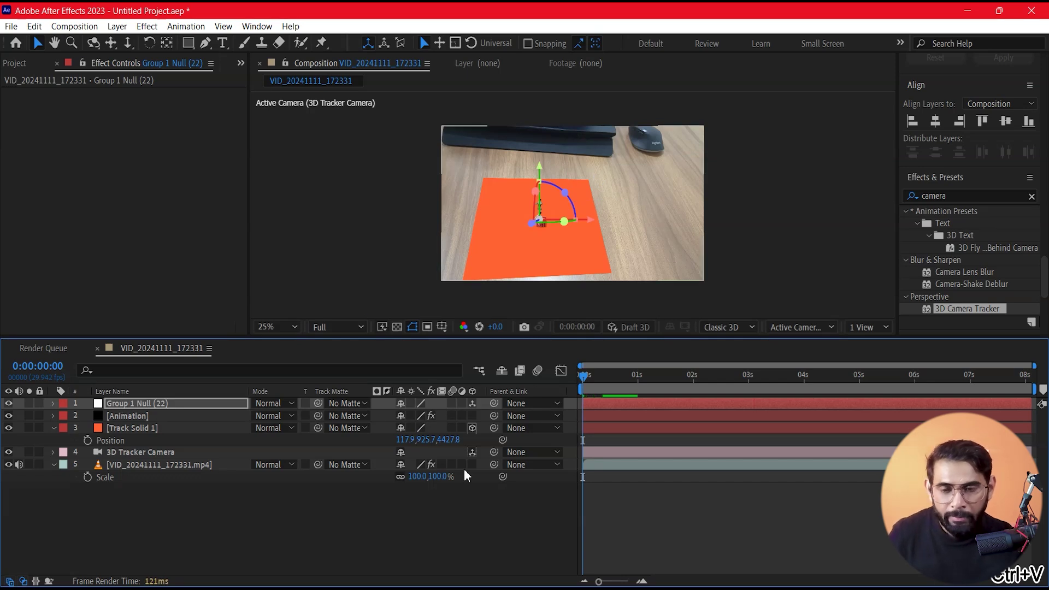
click(653, 253)
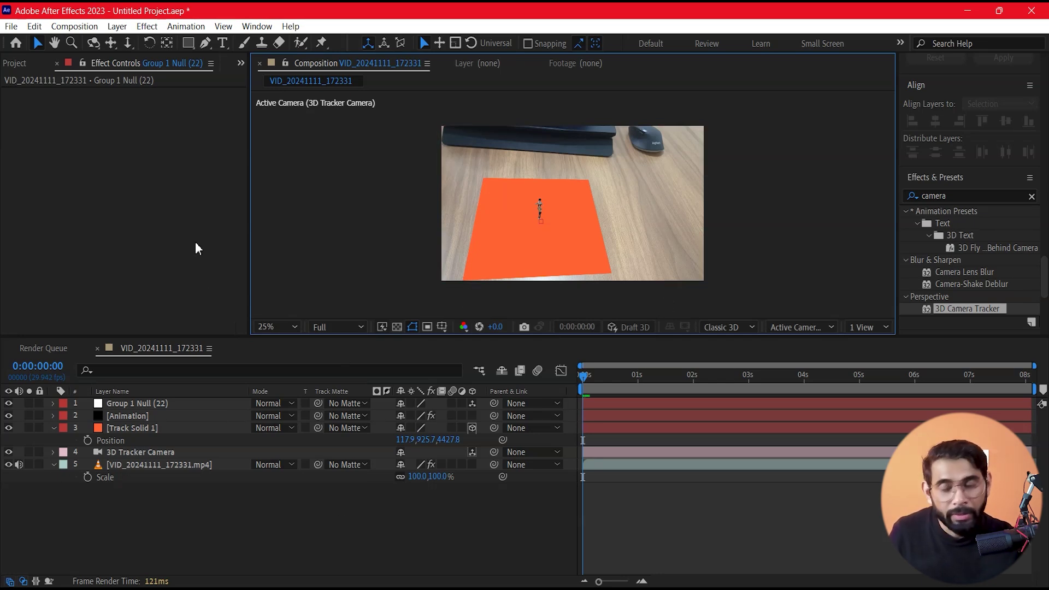
Step: Create a Group 2 null and paste the tracked solid's Position onto Group 2 Null (24)
click(117, 418)
click(19, 141)
click(20, 141)
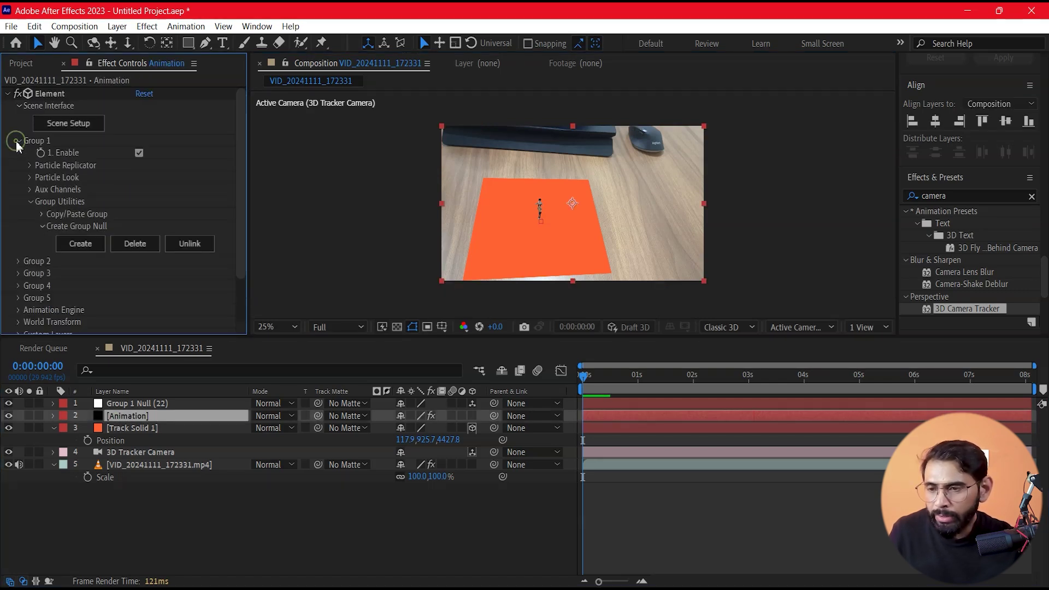
click(20, 261)
drag(236, 224, 237, 266)
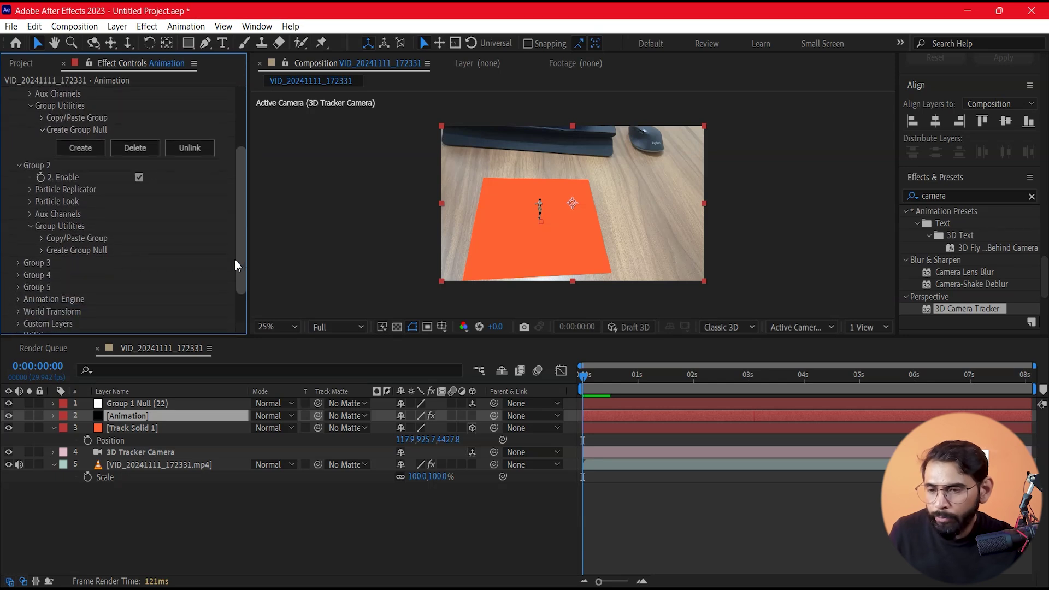
click(42, 250)
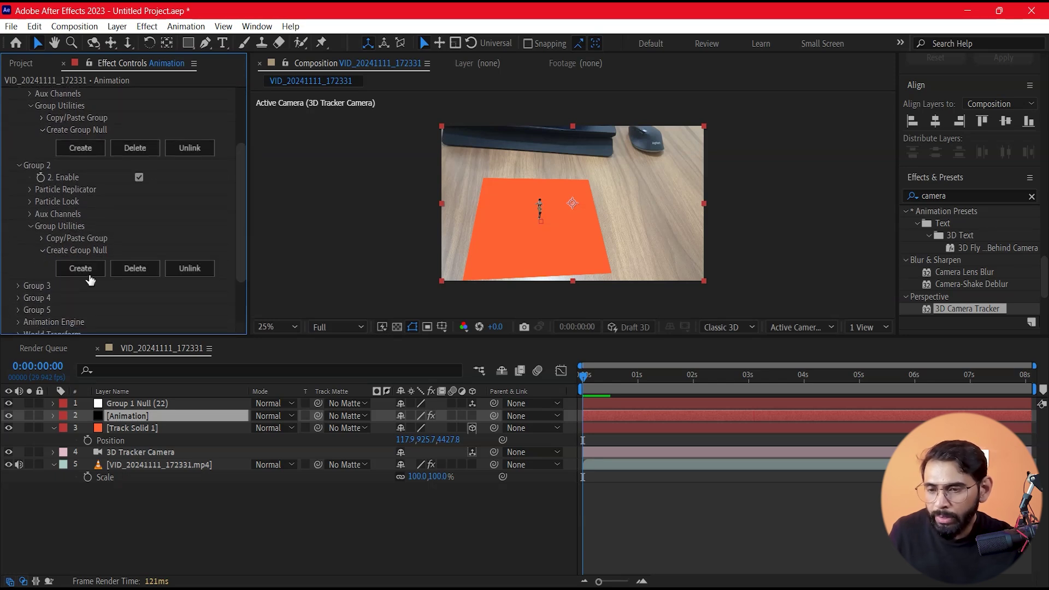
click(82, 269)
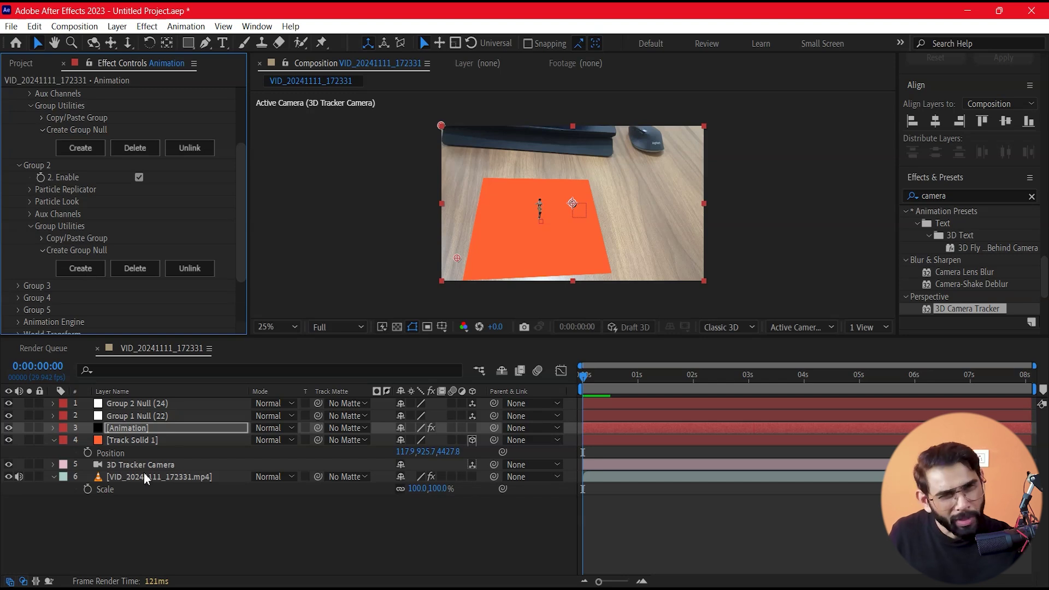
click(116, 455)
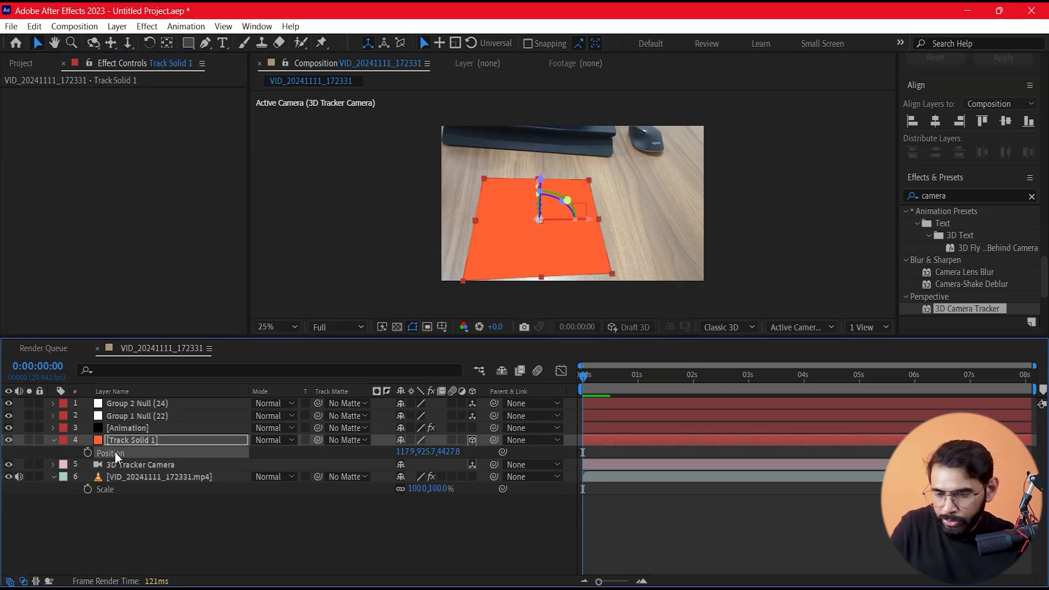
click(144, 408)
key(ctrl+v)
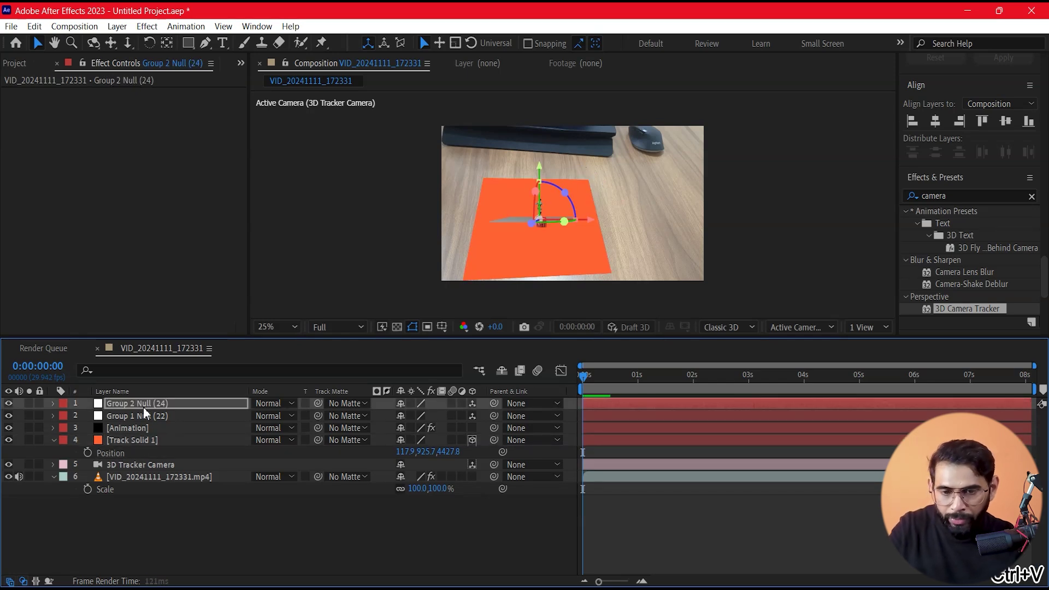
click(782, 259)
key(period)
key(comma)
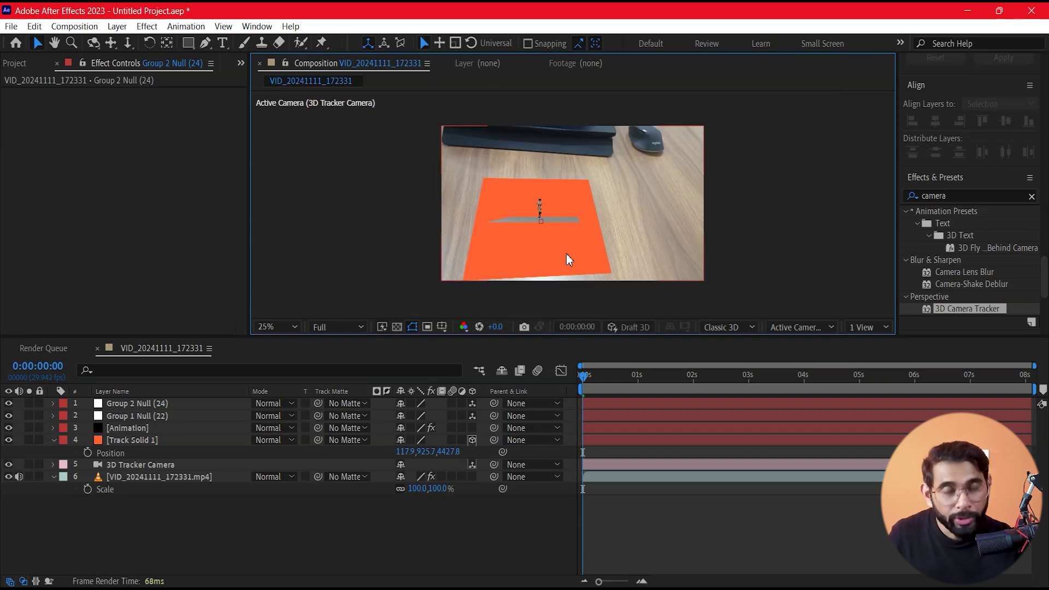
Step: Rotate Element Group 2's plane to about X 54°, Y -3°, Z 8° to match the table
click(138, 429)
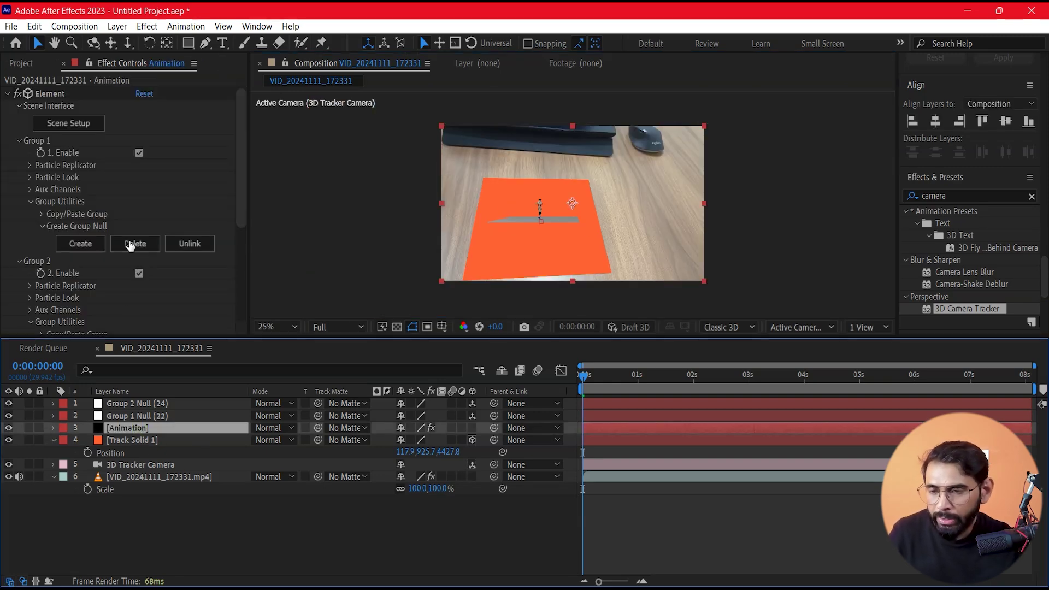
scroll(77, 273, down, 2)
scroll(41, 194, down, 2)
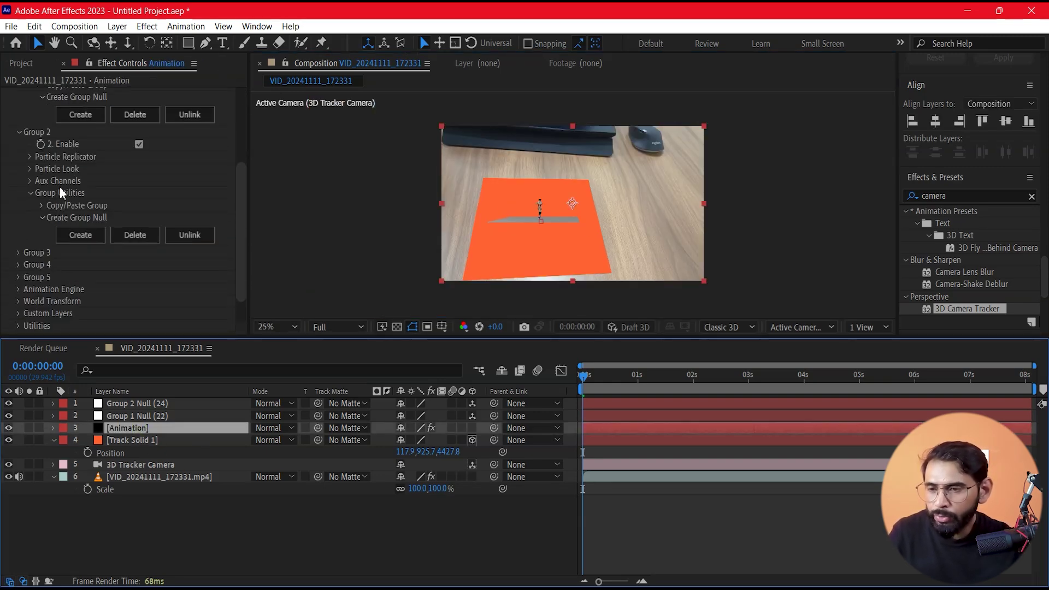
click(30, 157)
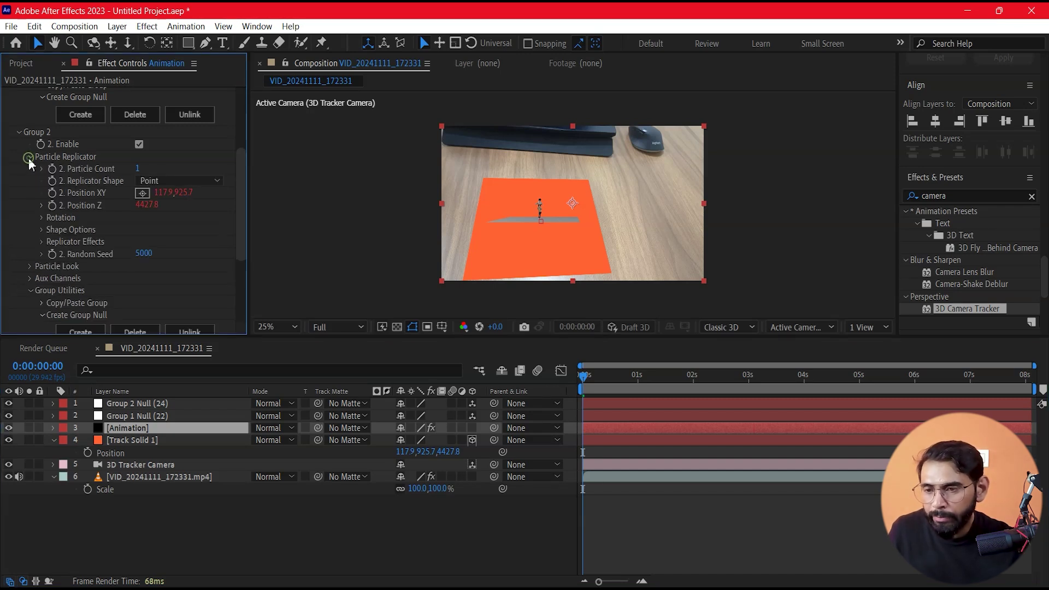
click(43, 217)
mouse_move(160, 229)
mouse_down()
mouse_move(190, 237)
mouse_move(231, 273)
mouse_move(155, 239)
mouse_move(158, 254)
mouse_up()
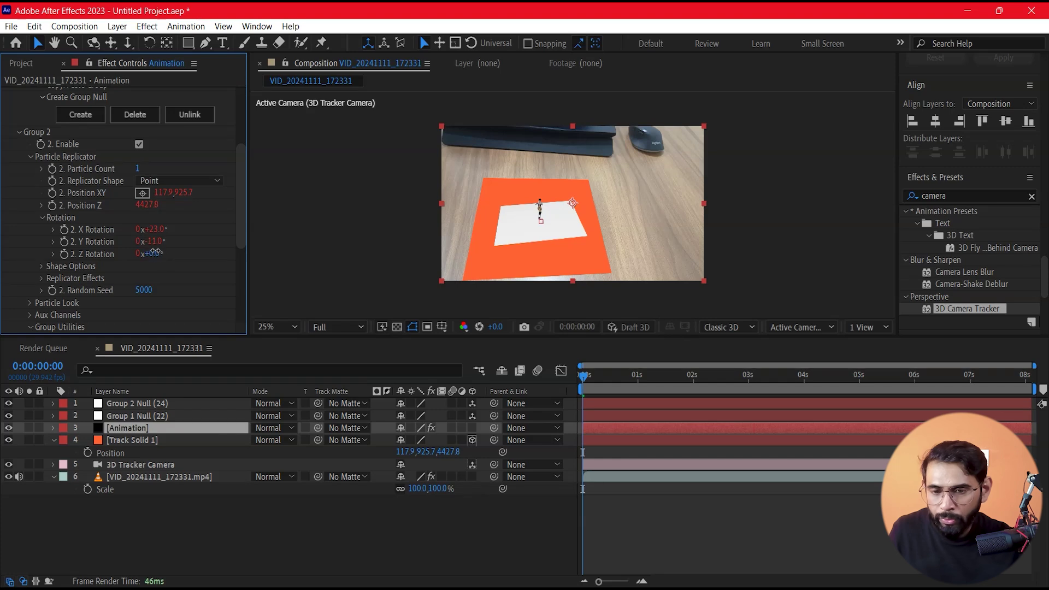
drag(157, 254, 159, 254)
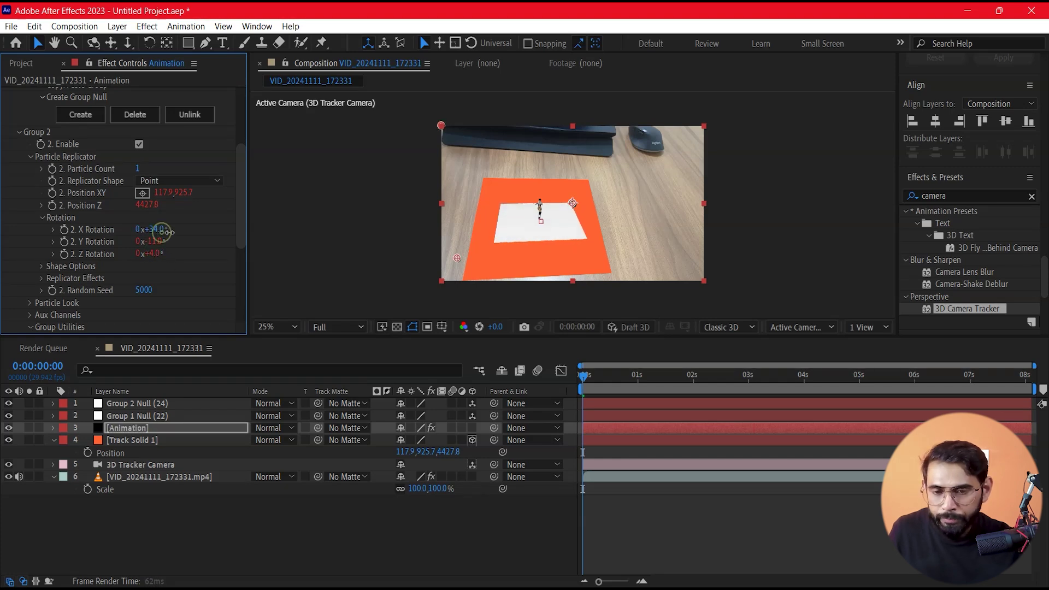
drag(164, 232, 196, 248)
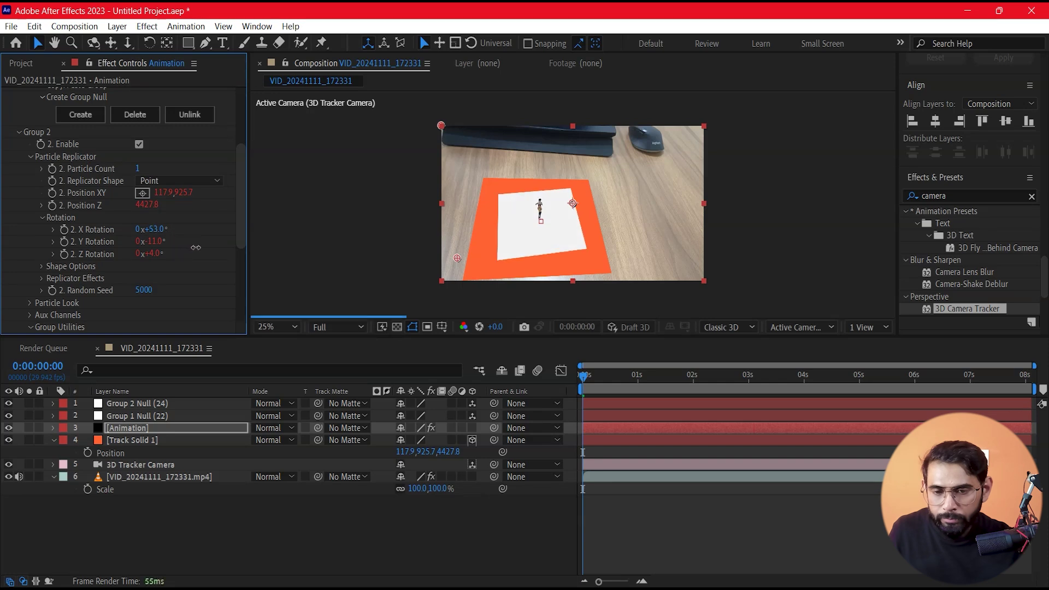
drag(152, 241, 174, 257)
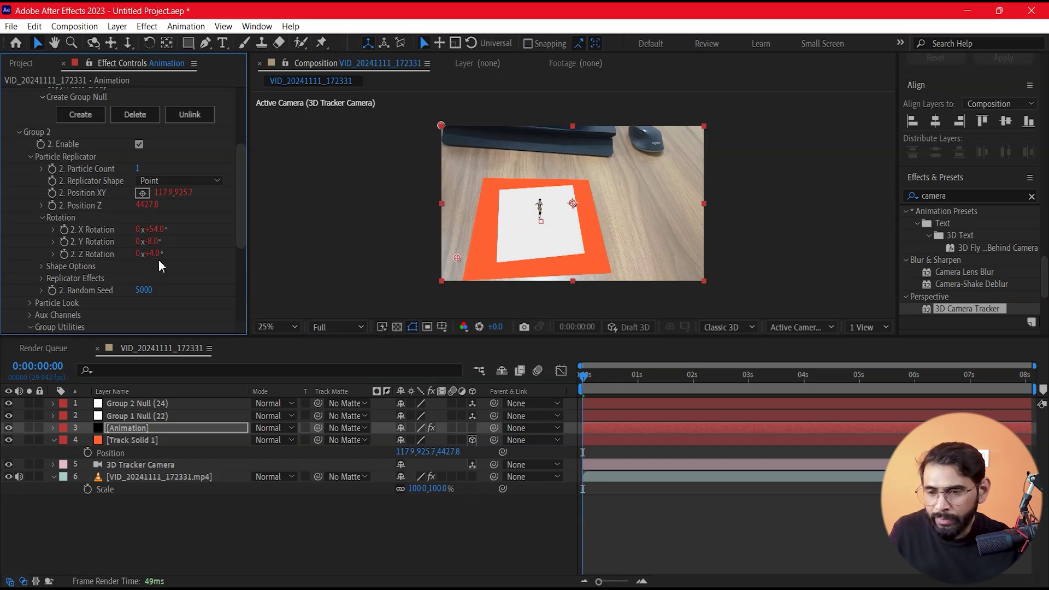
drag(157, 254, 164, 255)
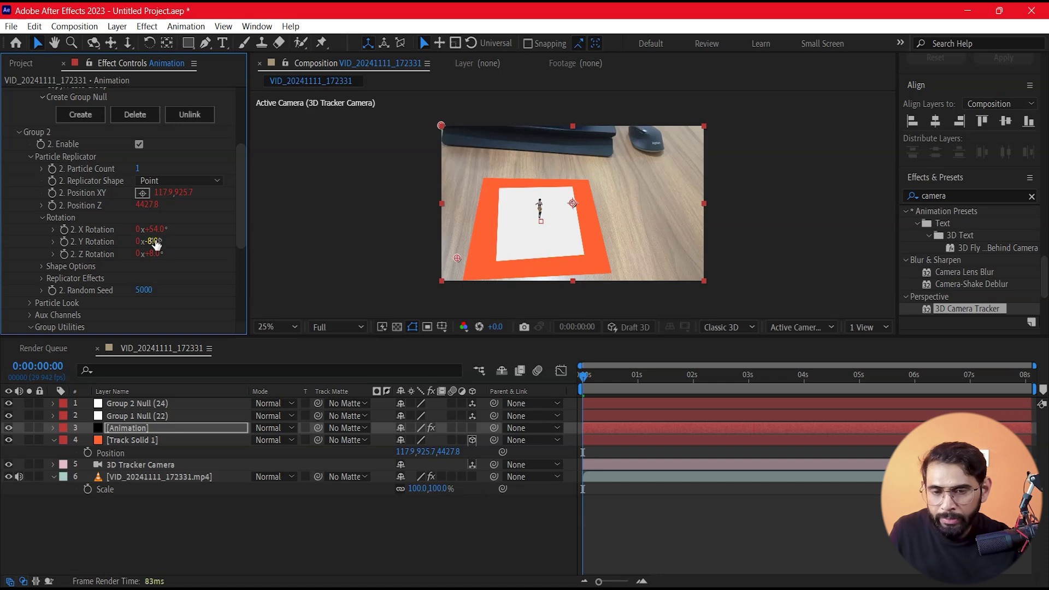
drag(156, 240, 164, 241)
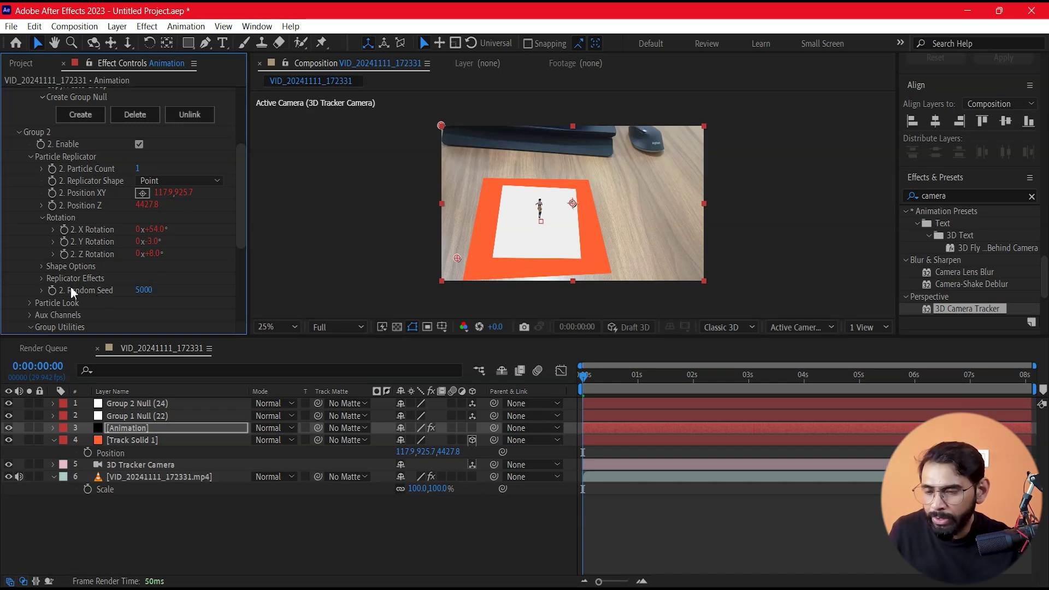
Step: Raise Group 2's Particle Size to 22.80 so the plane covers the tabletop
click(30, 304)
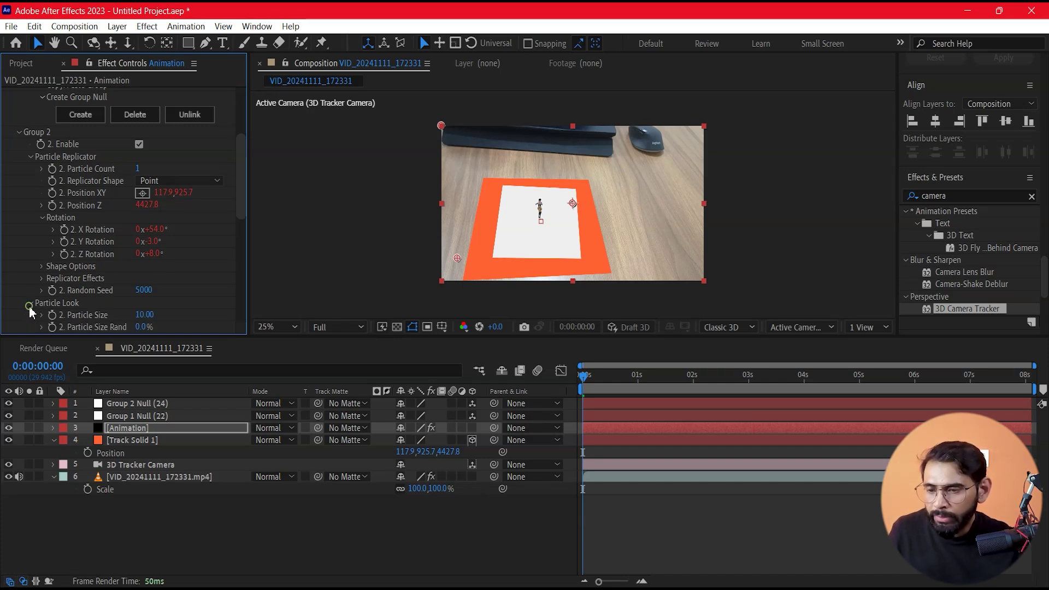
scroll(82, 304, down, 3)
scroll(145, 295, down, 5)
scroll(146, 262, up, 2)
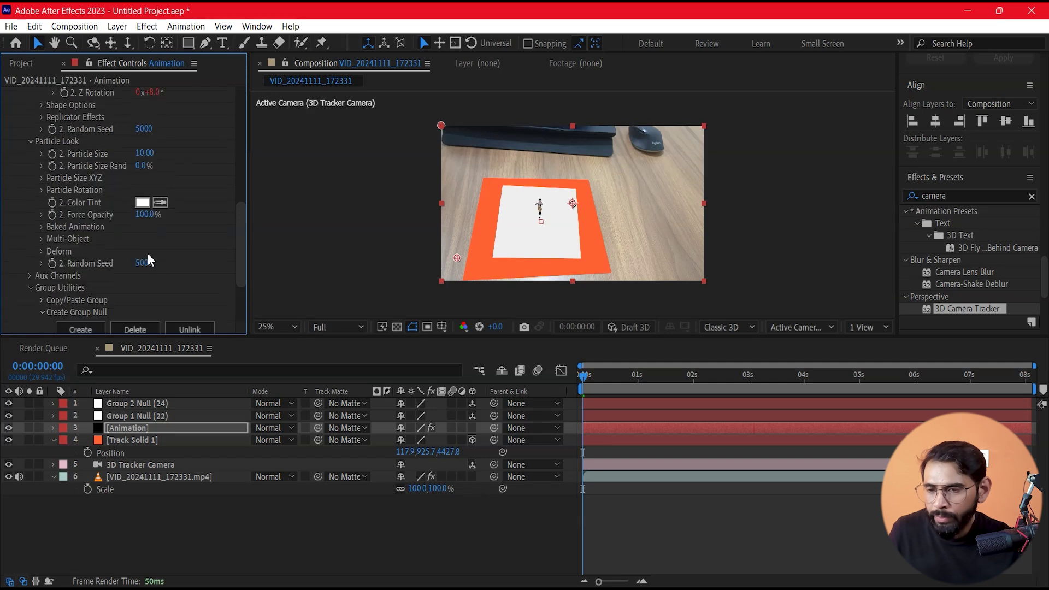
scroll(145, 219, up, 2)
mouse_move(145, 188)
mouse_down()
mouse_move(257, 177)
mouse_move(211, 170)
mouse_up()
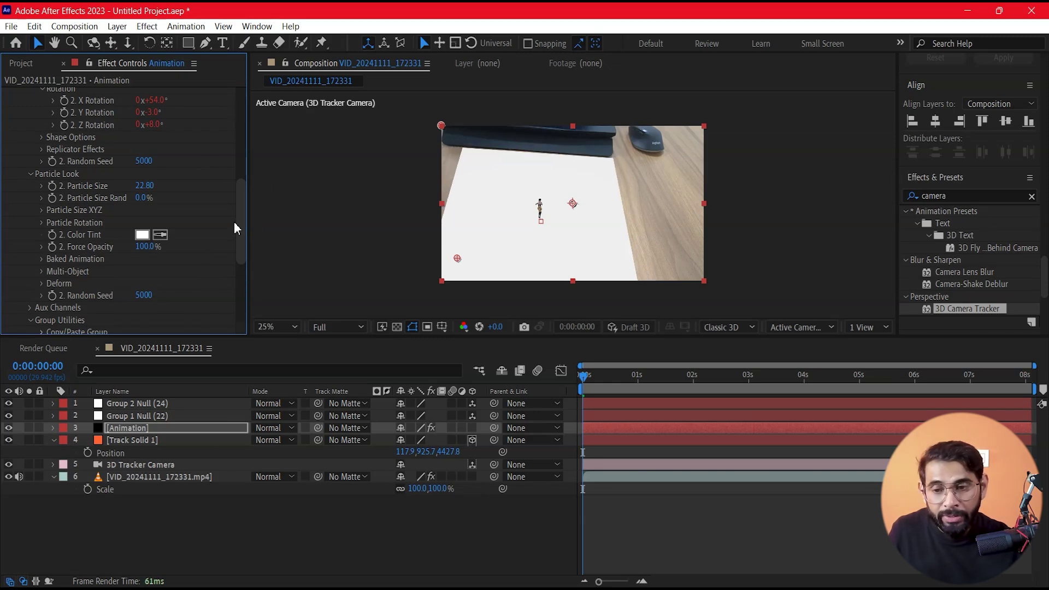
drag(240, 218, 241, 100)
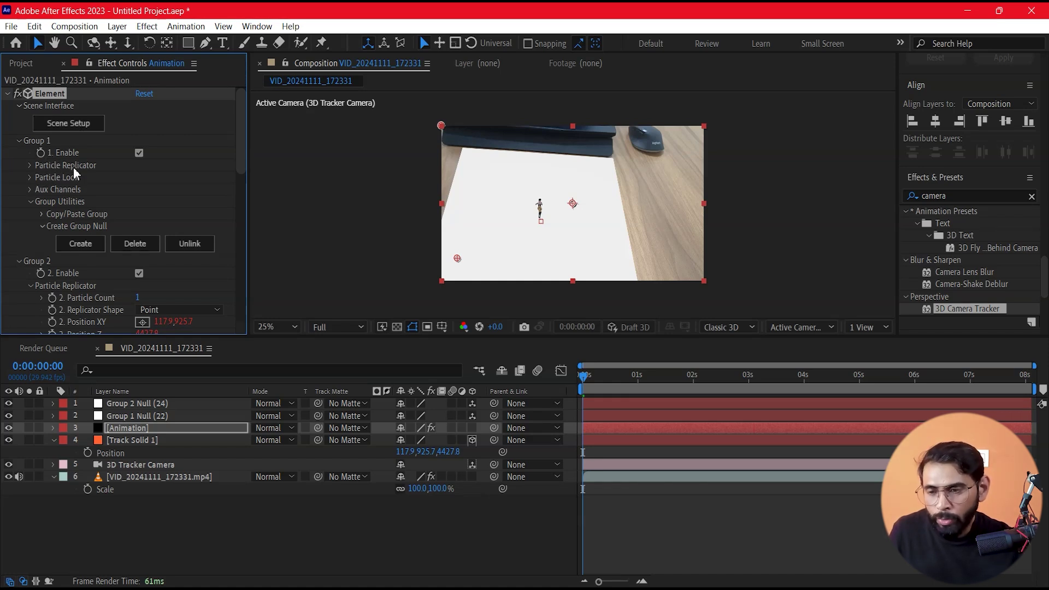
Step: Raise Element Group 1's Particle Size to 35.50 and turn off Track Solid 1's visibility
click(29, 165)
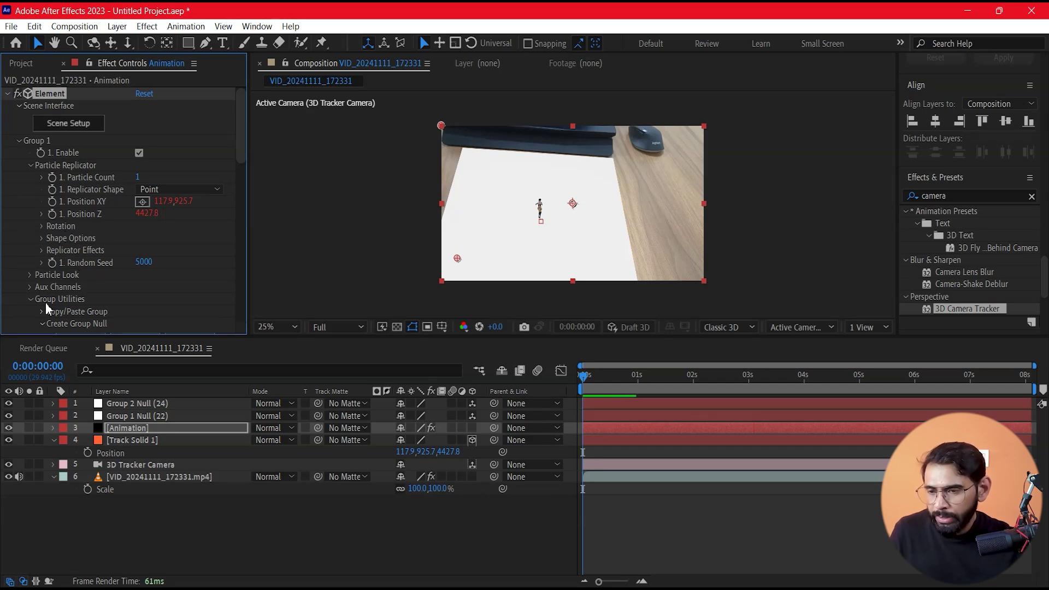
click(30, 275)
scroll(125, 301, down, 2)
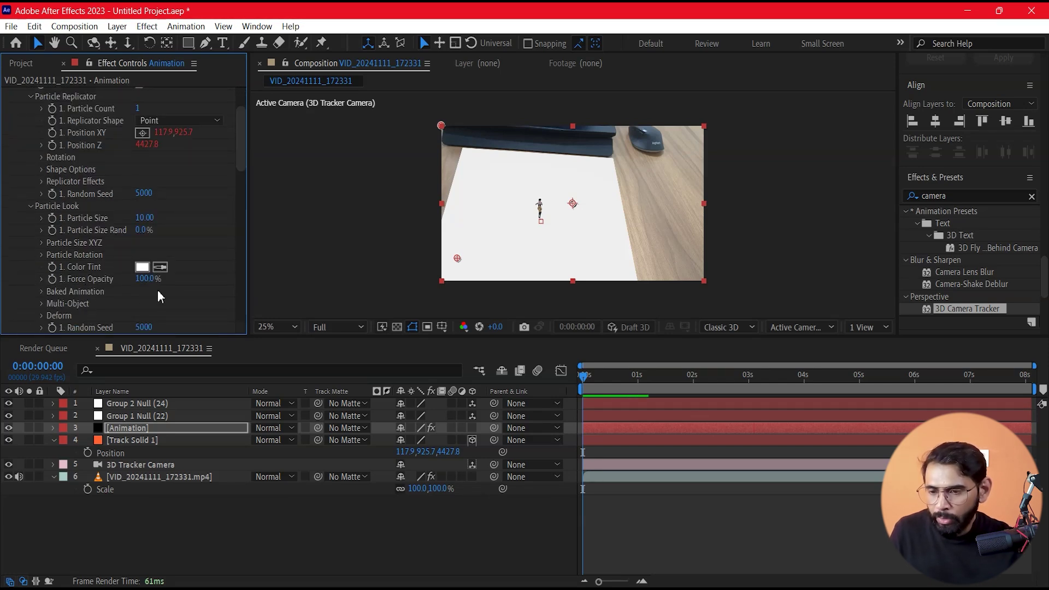
drag(144, 218, 352, 249)
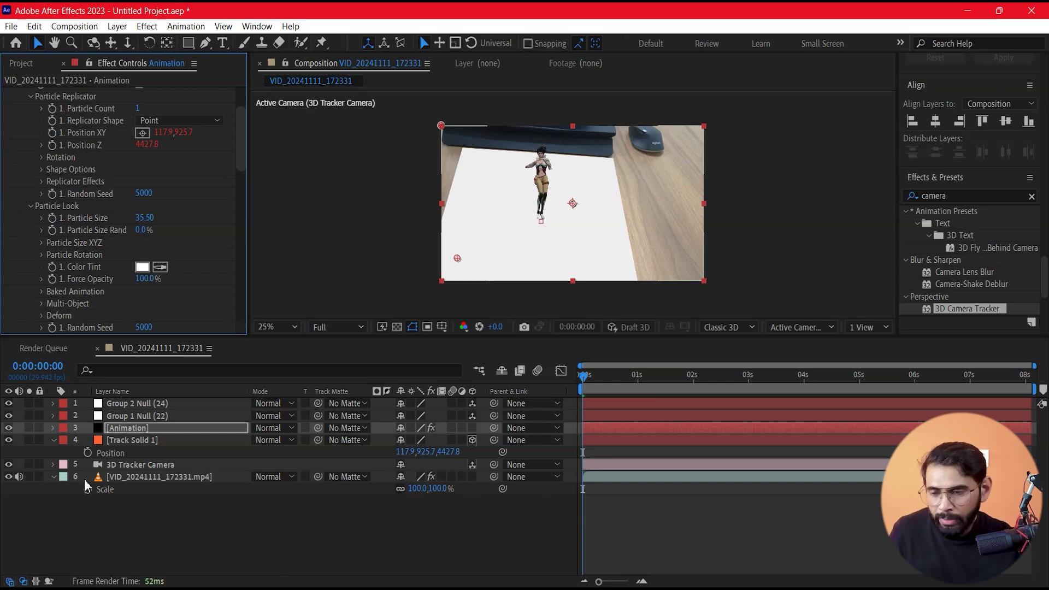
click(9, 440)
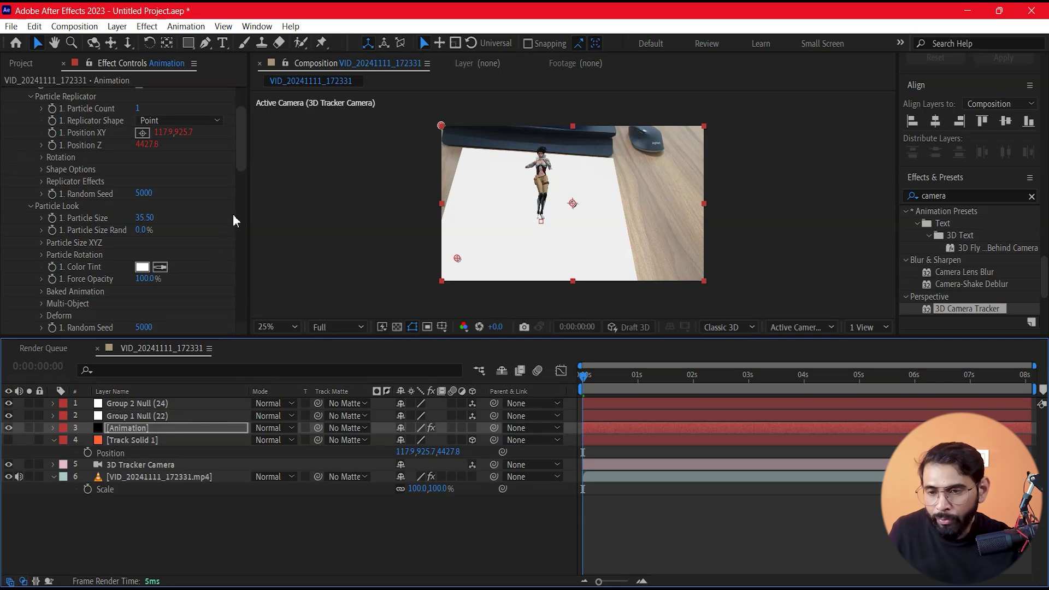
drag(241, 139, 243, 313)
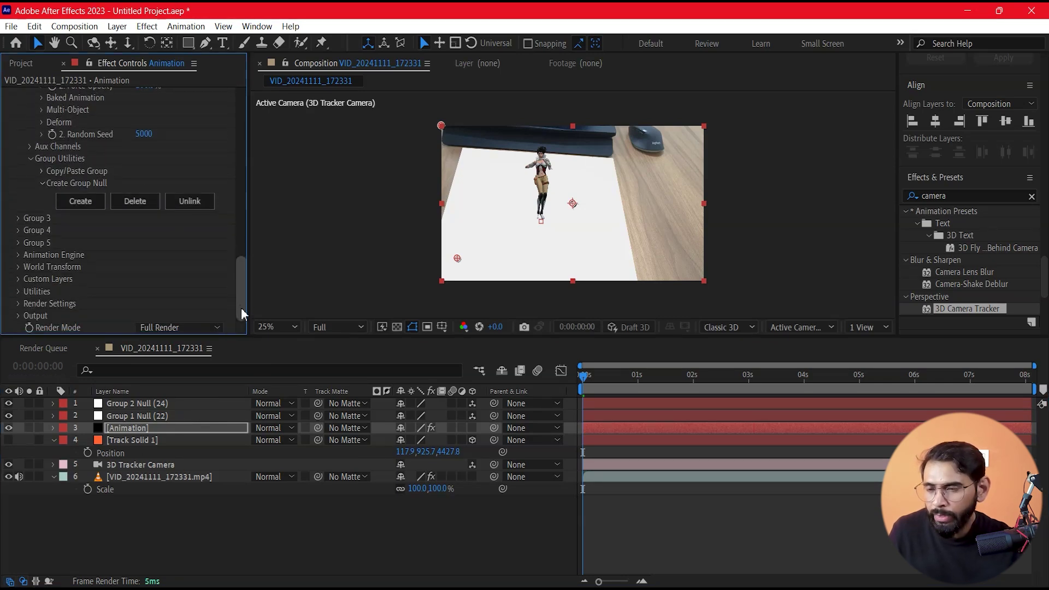
Step: Enable Shadows in Element's Render Settings
click(17, 304)
scroll(54, 246, down, 5)
click(30, 194)
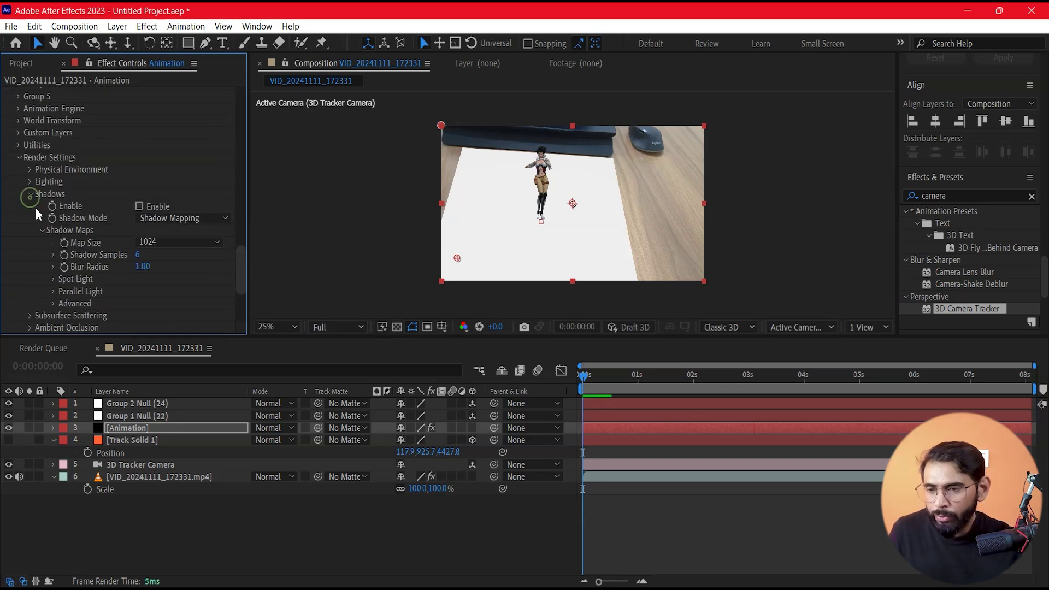
click(140, 207)
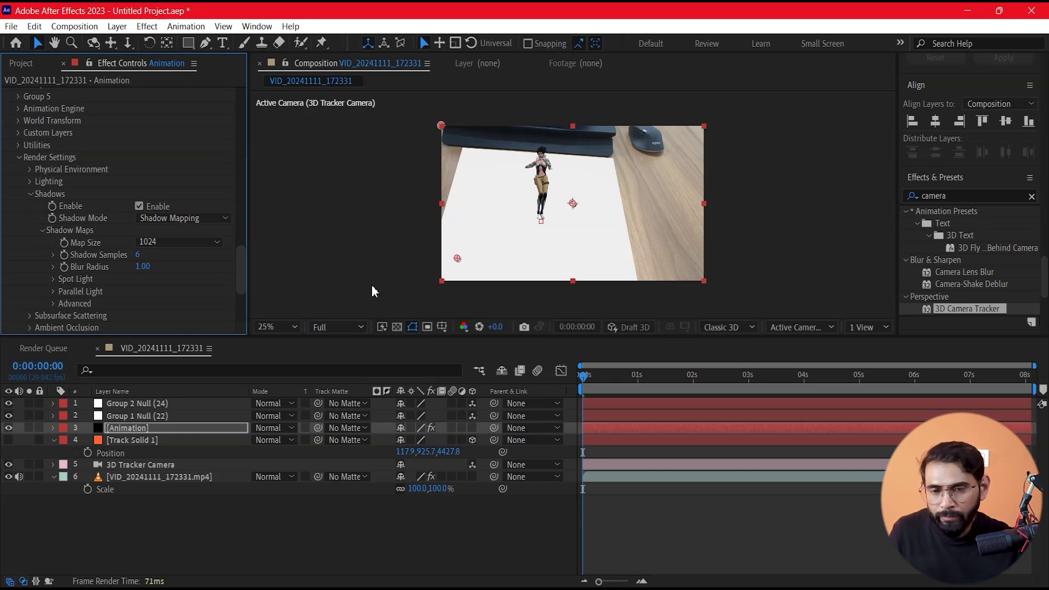
key(period)
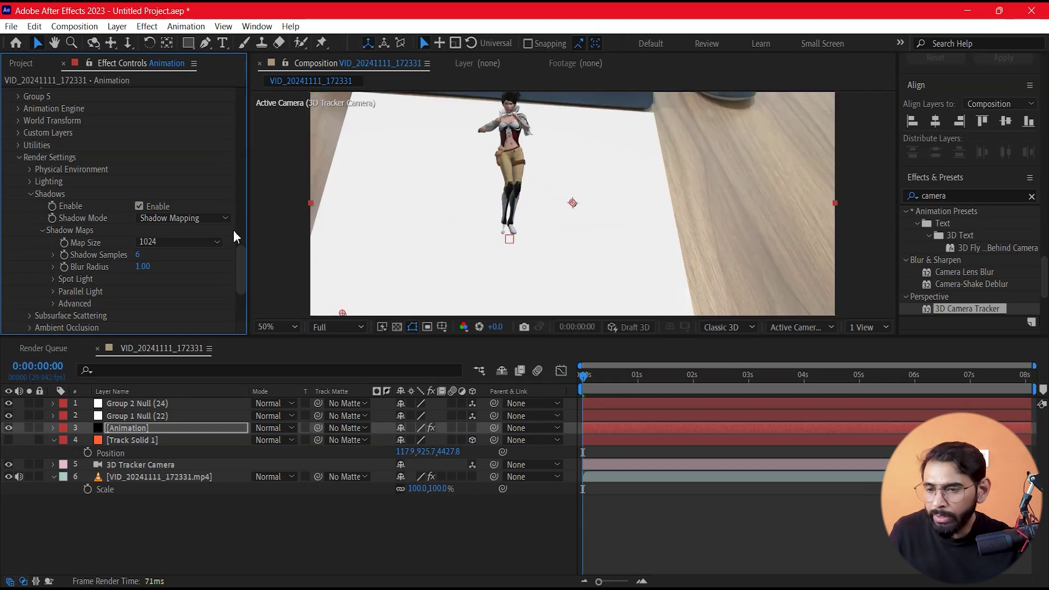
Step: Enable ambient occlusion with AO Mode set to Ray-Traced
scroll(73, 269, down, 2)
scroll(72, 269, down, 2)
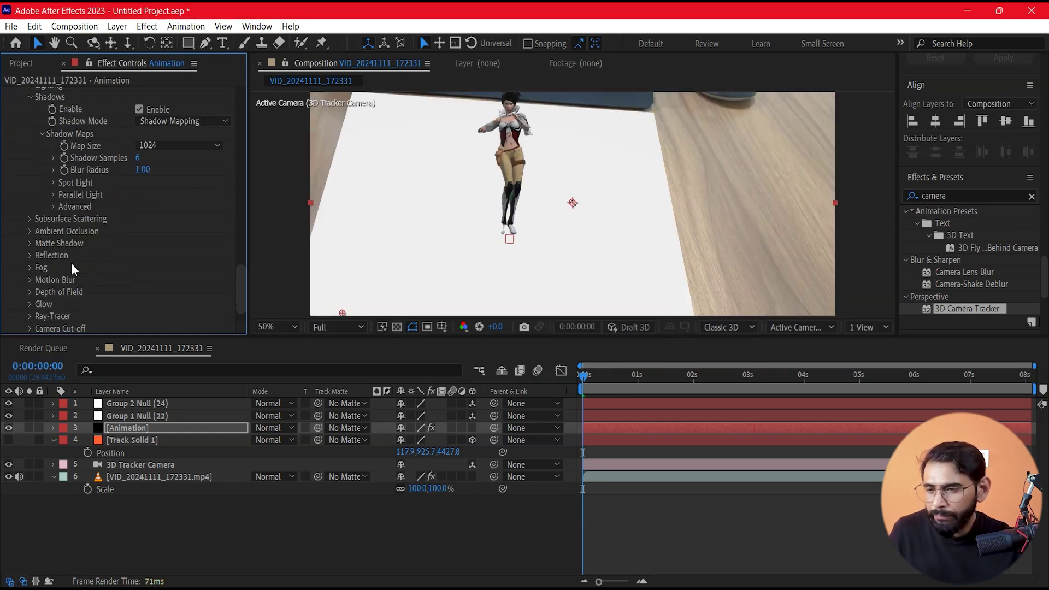
click(29, 231)
scroll(29, 239, down, 2)
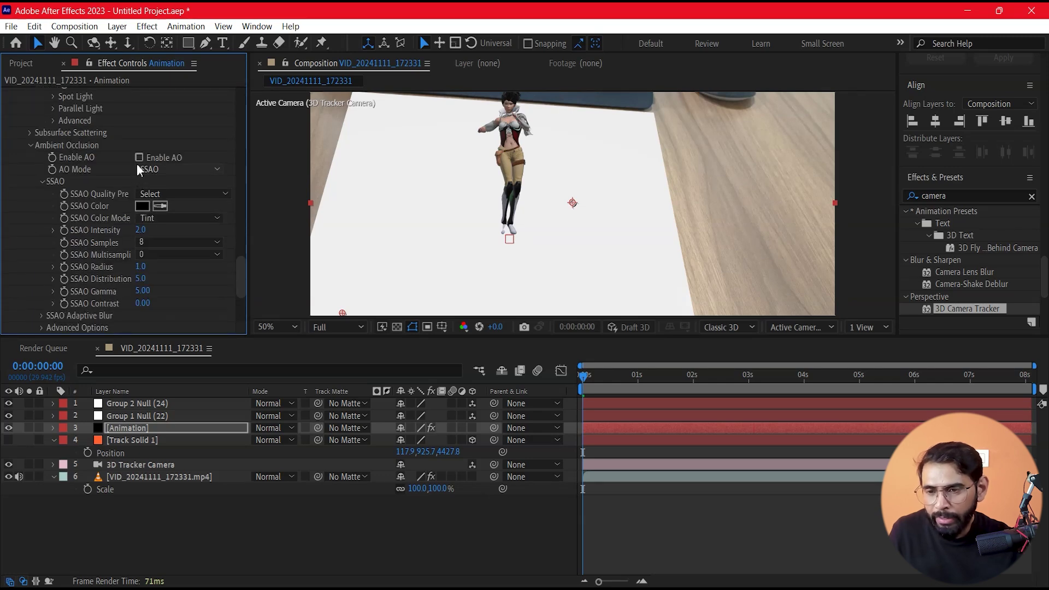
click(190, 171)
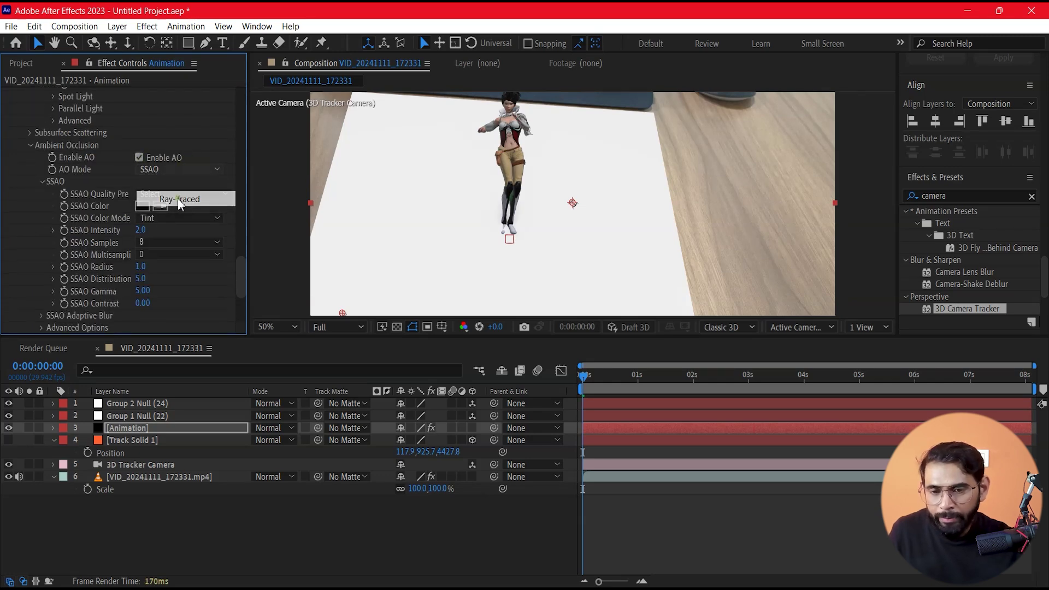
click(180, 197)
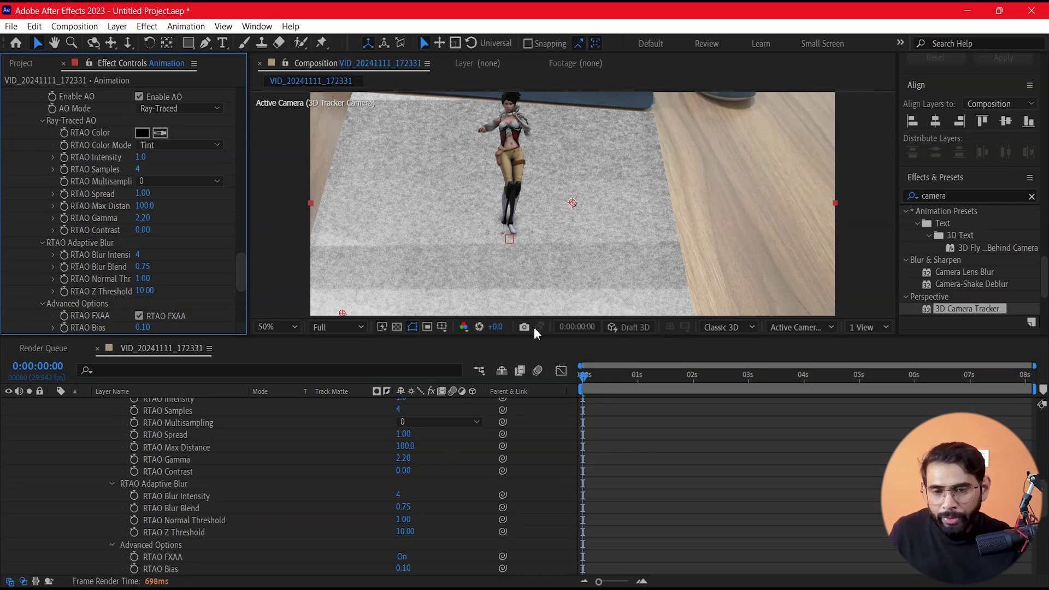
scroll(565, 270, down, 2)
scroll(372, 470, up, 5)
scroll(373, 480, up, 5)
scroll(187, 481, up, 5)
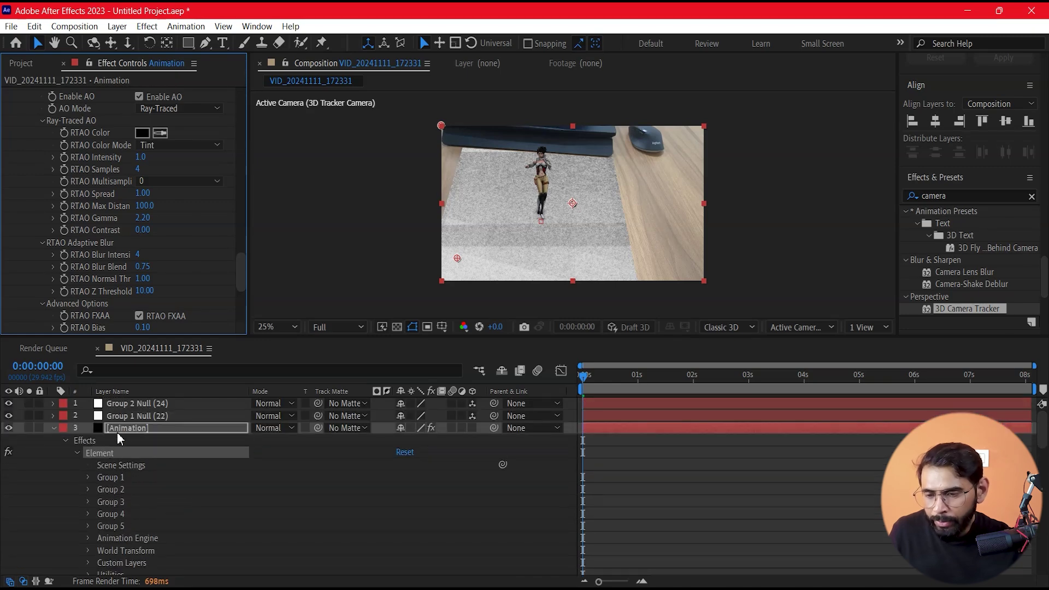
Step: Replace the Plane Model's Default material with Physical Plastic_Matte in Scene Setup and apply
click(118, 431)
drag(237, 275, 247, 88)
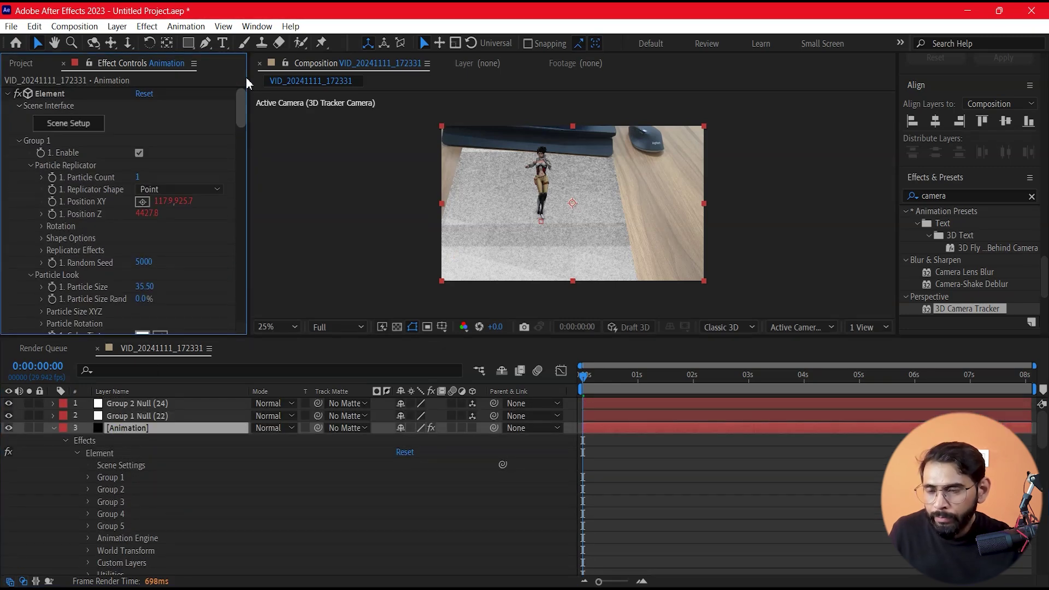
click(51, 125)
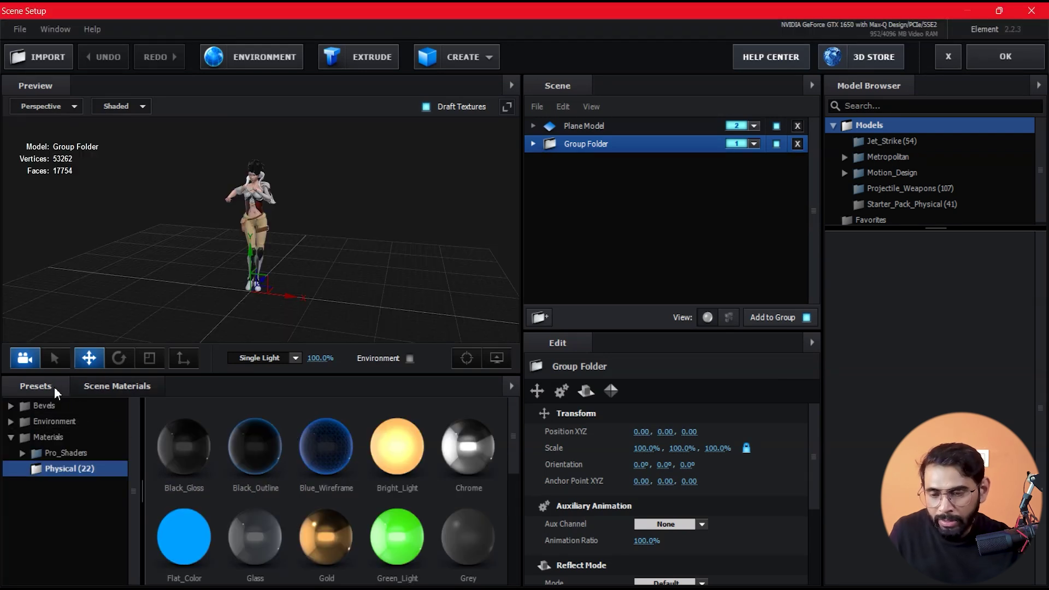
scroll(235, 507, down, 5)
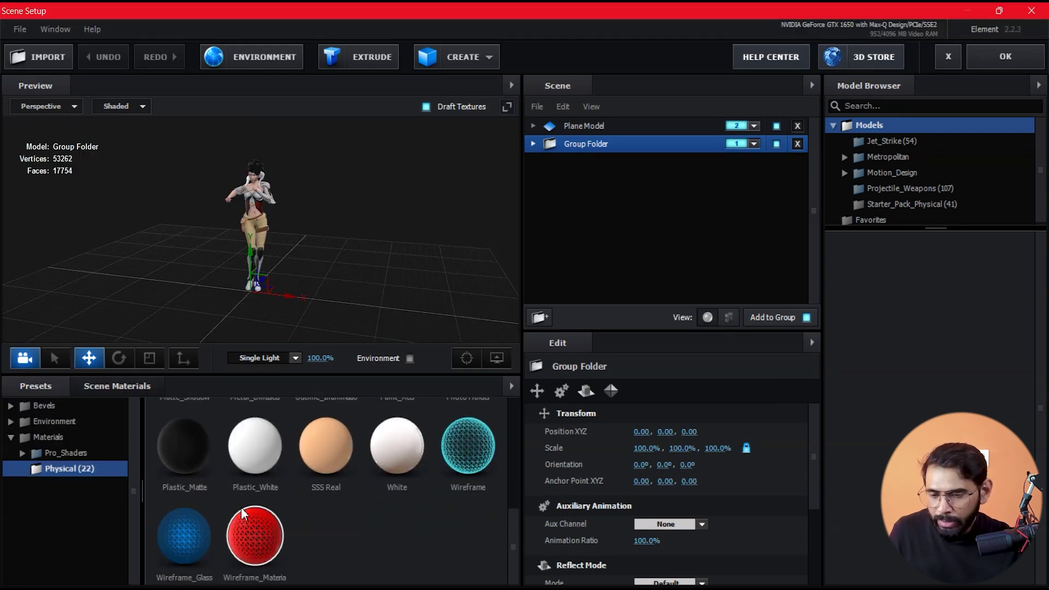
scroll(192, 474, up, 1)
drag(207, 483, 280, 321)
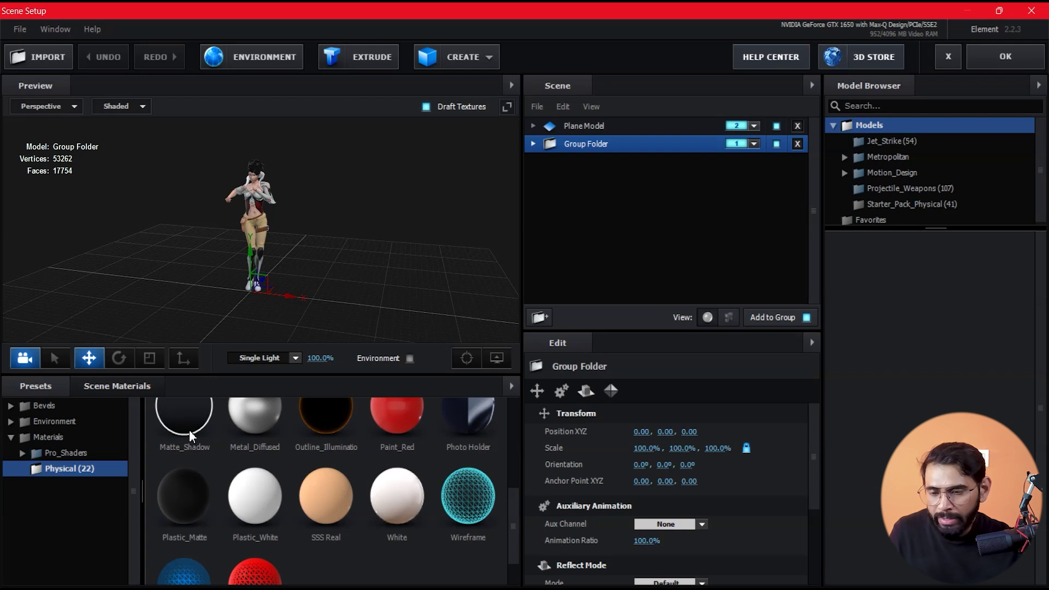
drag(308, 290, 676, 144)
click(535, 127)
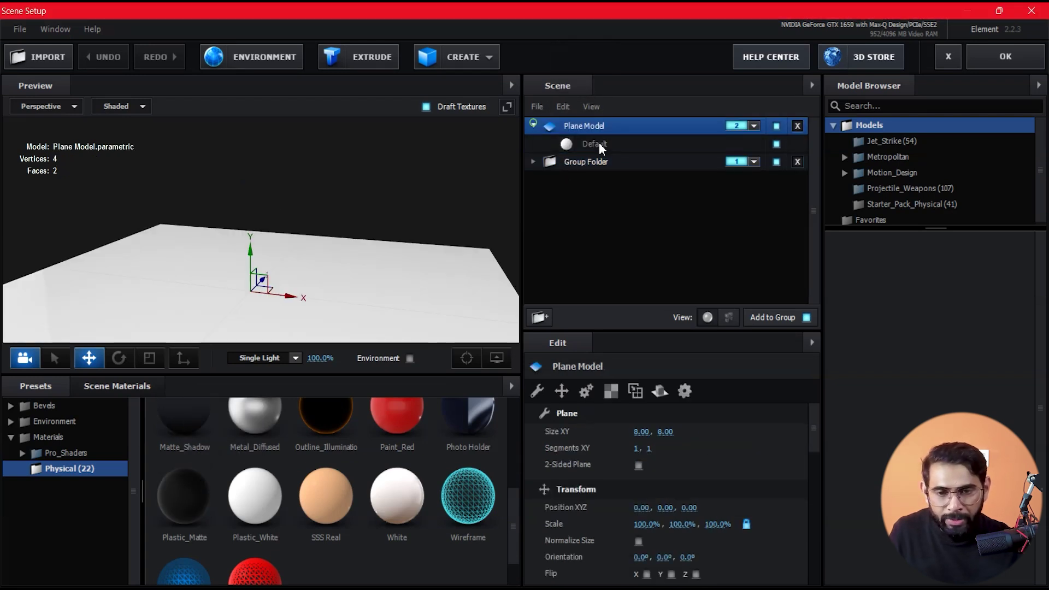
click(600, 143)
drag(199, 513, 605, 143)
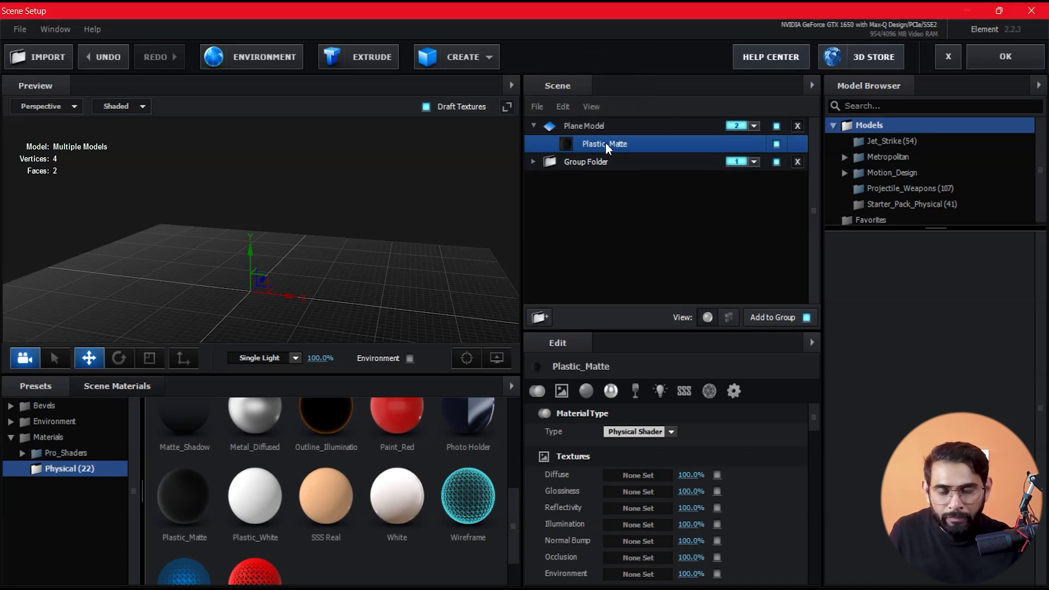
click(985, 66)
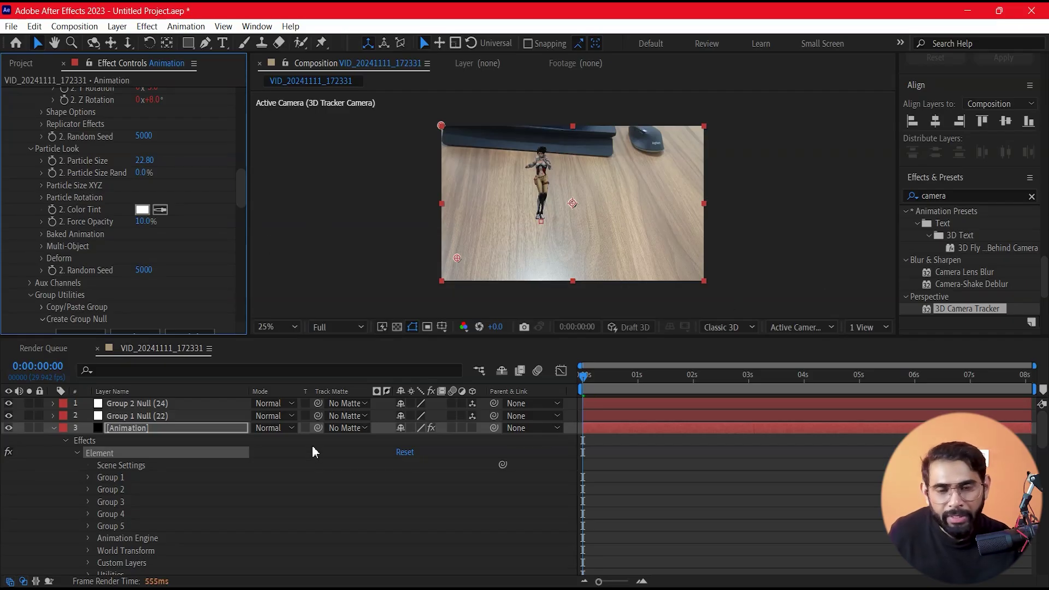
Step: Collapse the Element effect properties and add a new Spot Light 1 to the composition
click(53, 428)
right_click(223, 504)
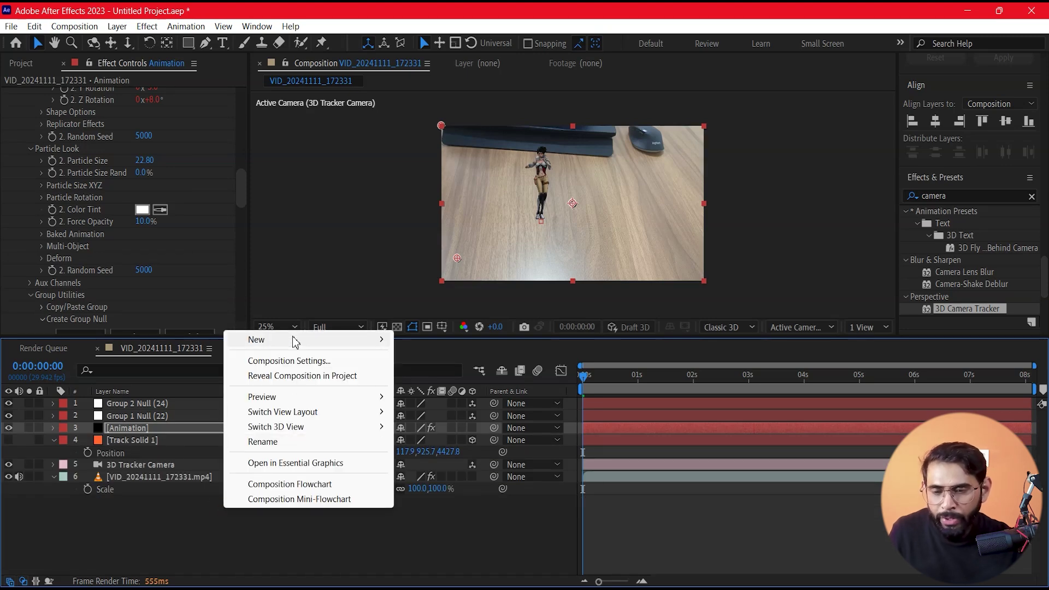
mouse_move(291, 340)
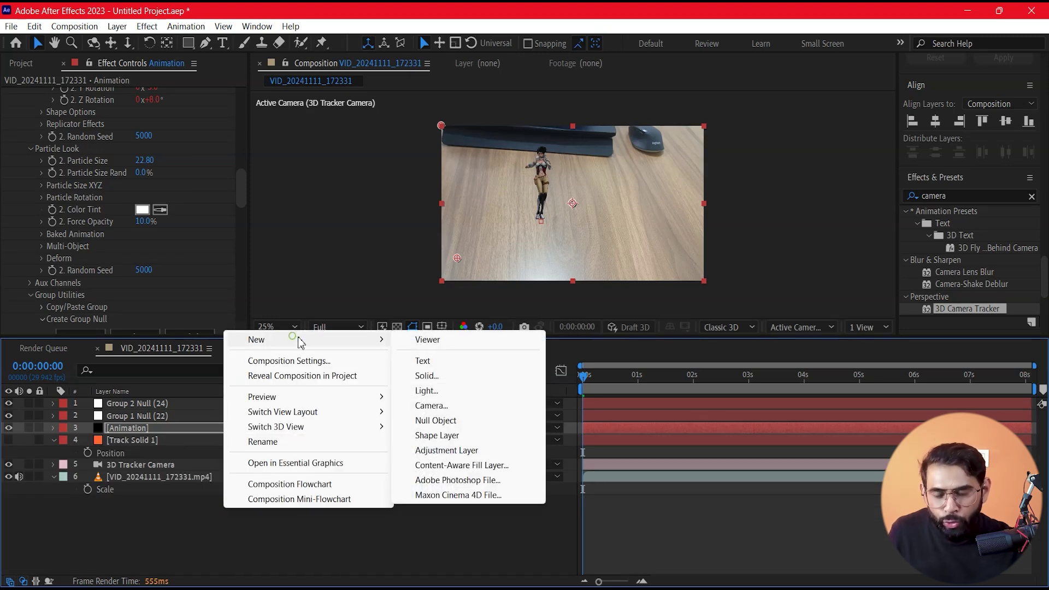
click(429, 390)
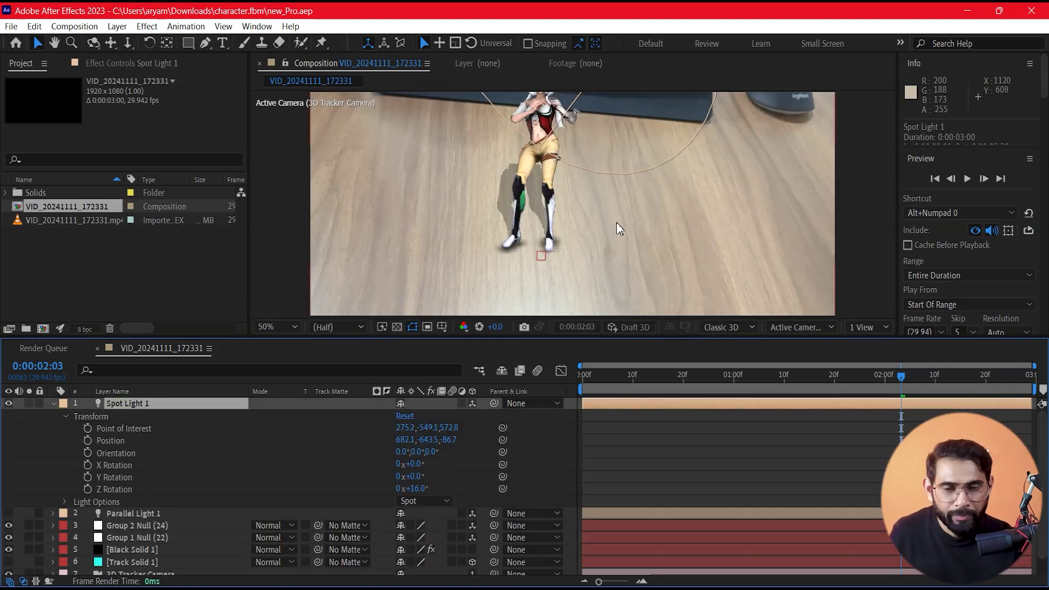
key(comma)
key(comma)
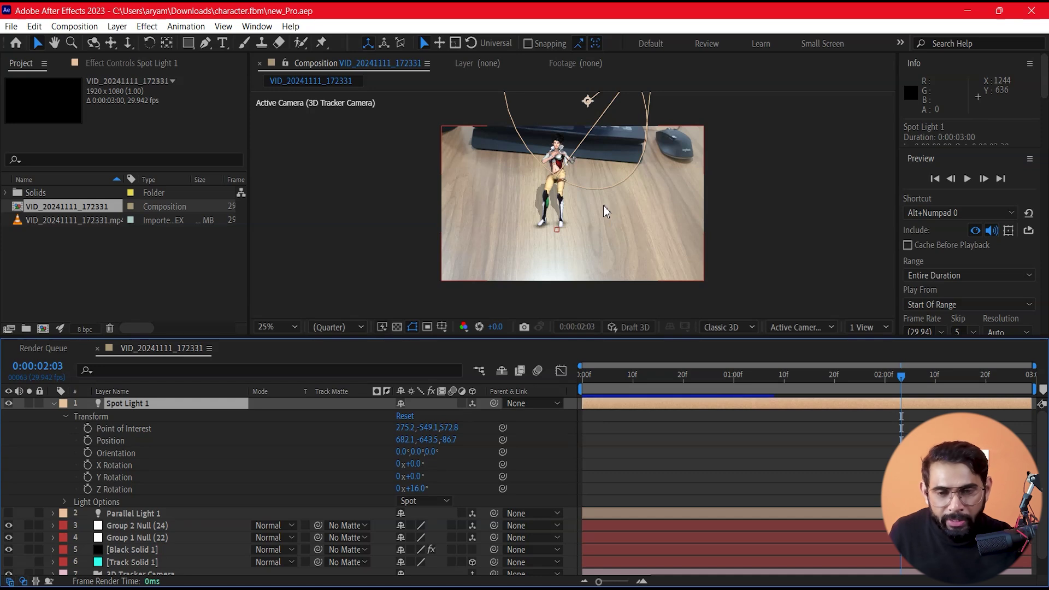
drag(588, 101, 572, 179)
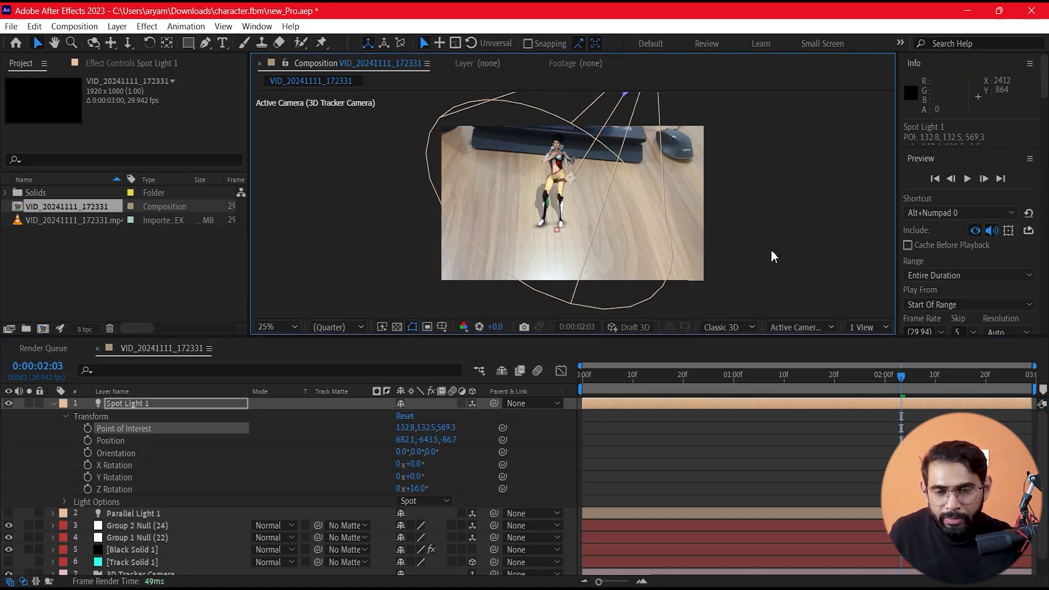
key(ctrl+z)
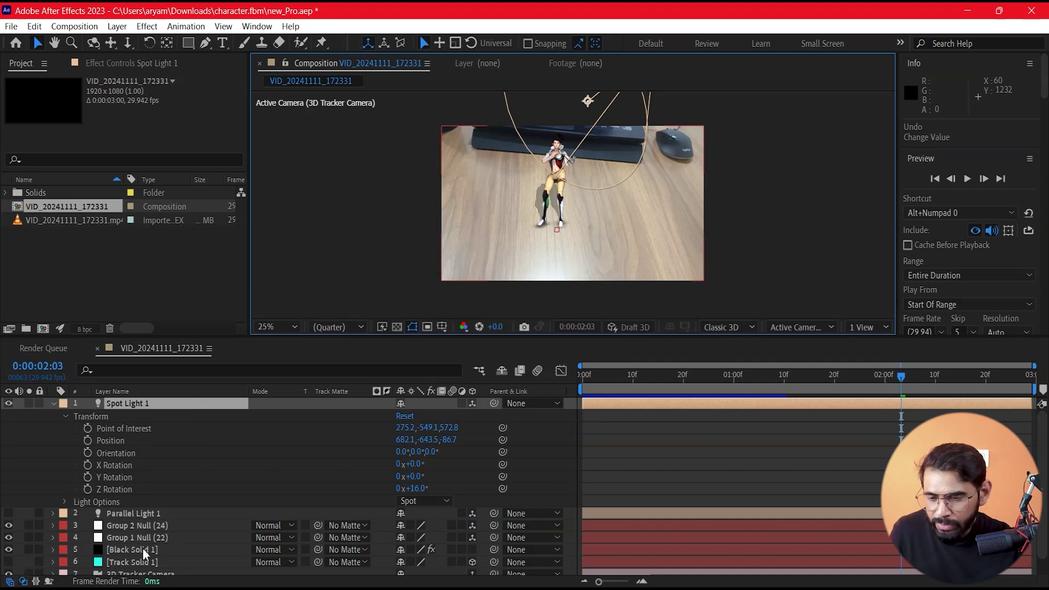
click(151, 528)
Step: Open Black Solid 1's Element effect controls and zoom the viewer in on the dancer
double_click(123, 549)
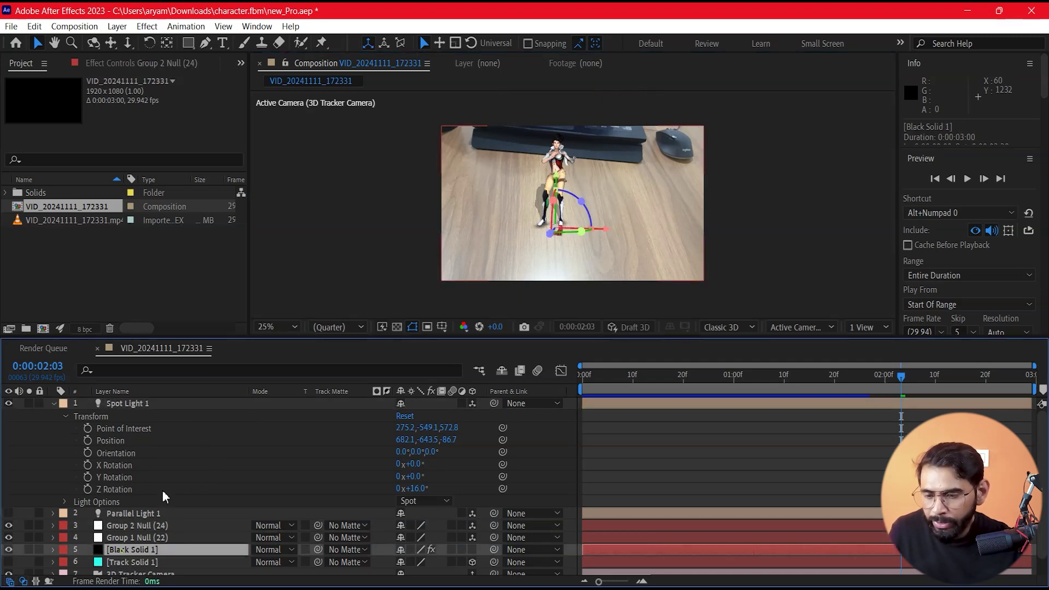
key(period)
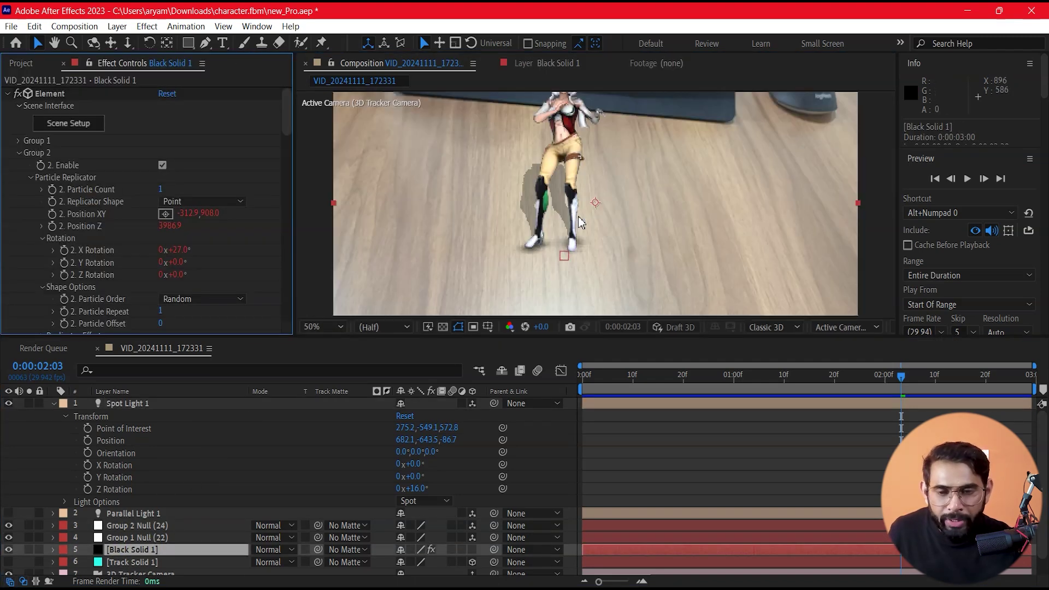
mouse_move(288, 131)
mouse_down()
mouse_move(285, 213)
mouse_move(277, 166)
mouse_up()
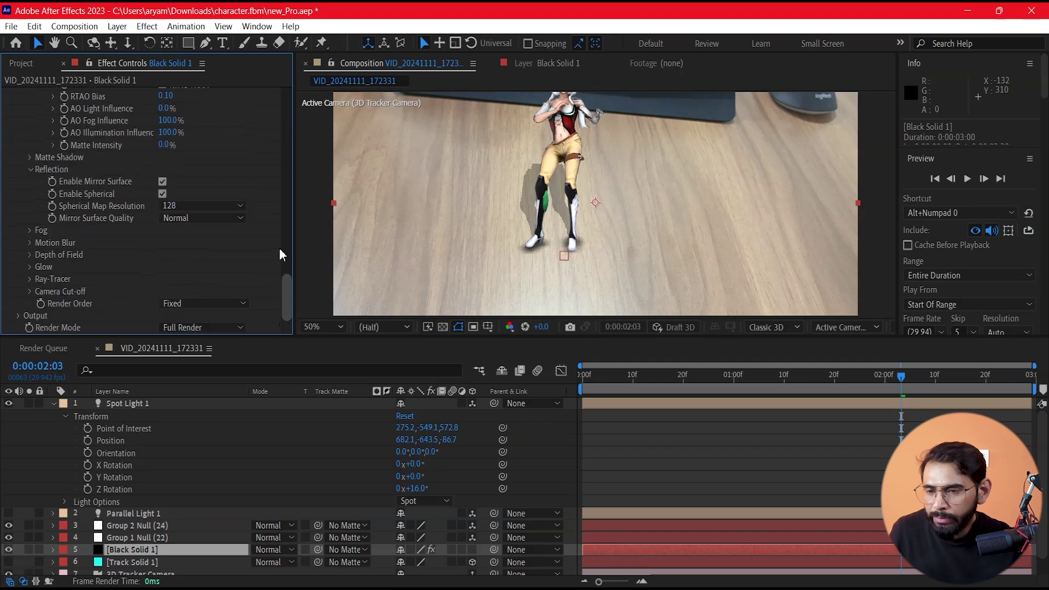
scroll(277, 165, up, 3)
scroll(275, 147, up, 5)
scroll(272, 140, up, 2)
scroll(269, 133, down, 3)
scroll(264, 138, up, 3)
scroll(267, 159, down, 8)
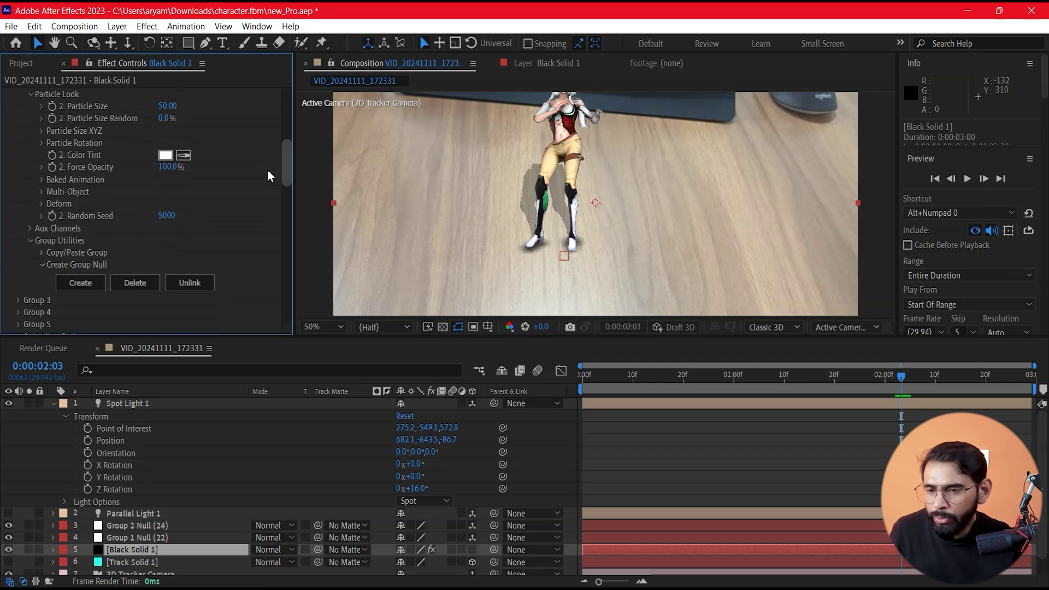
scroll(270, 171, up, 1)
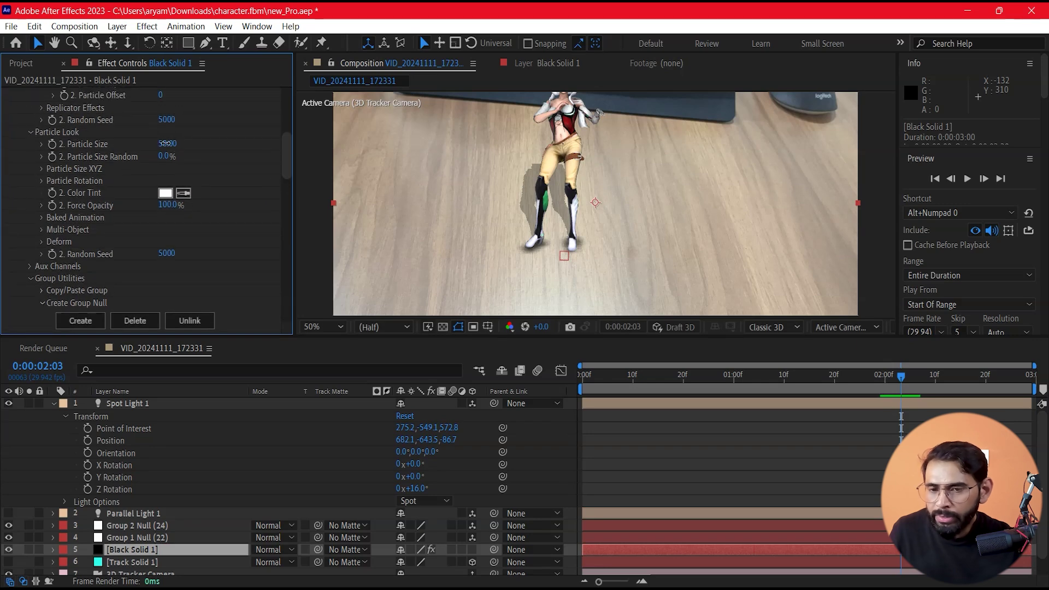
Step: Raise Group 2 particle size to 167.20, then shift Spot Light 1's point of interest along X
mouse_move(225, 135)
mouse_down()
mouse_move(481, 127)
mouse_move(914, 90)
mouse_up()
scroll(769, 214, down, 2)
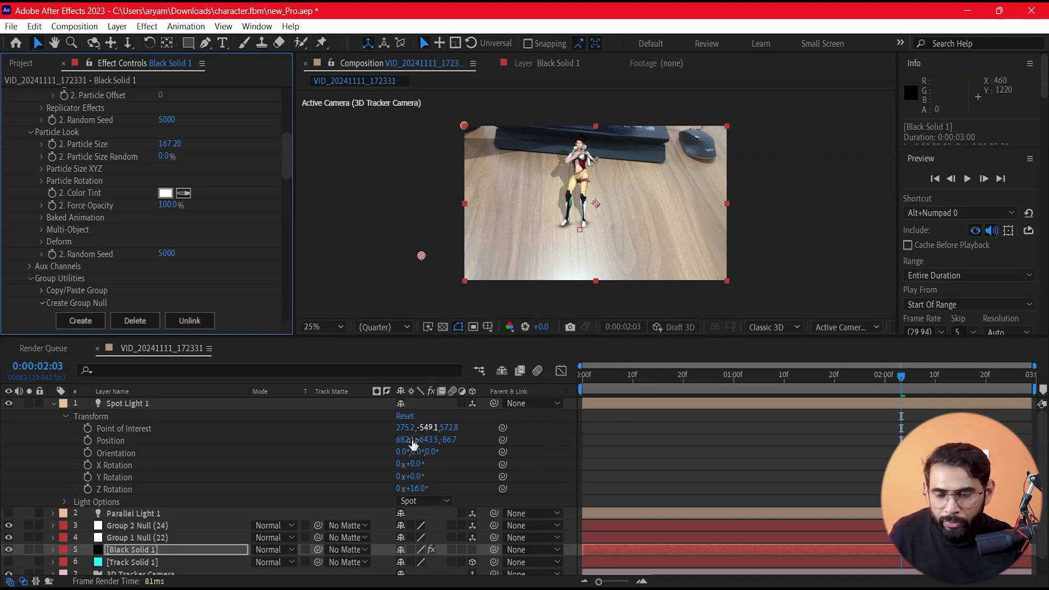
mouse_move(405, 428)
mouse_down()
mouse_move(373, 425)
mouse_move(434, 428)
mouse_move(622, 357)
mouse_up()
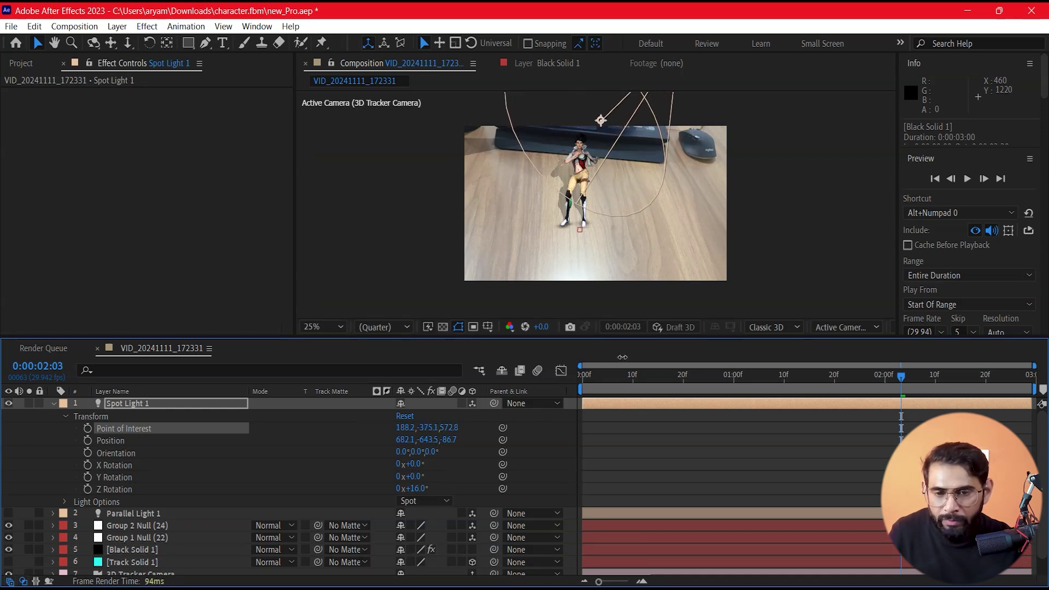
Step: Adjust Spot Light 1's point of interest on Y, rotate it to 50° on Z, and preview the animation
drag(622, 357, 607, 379)
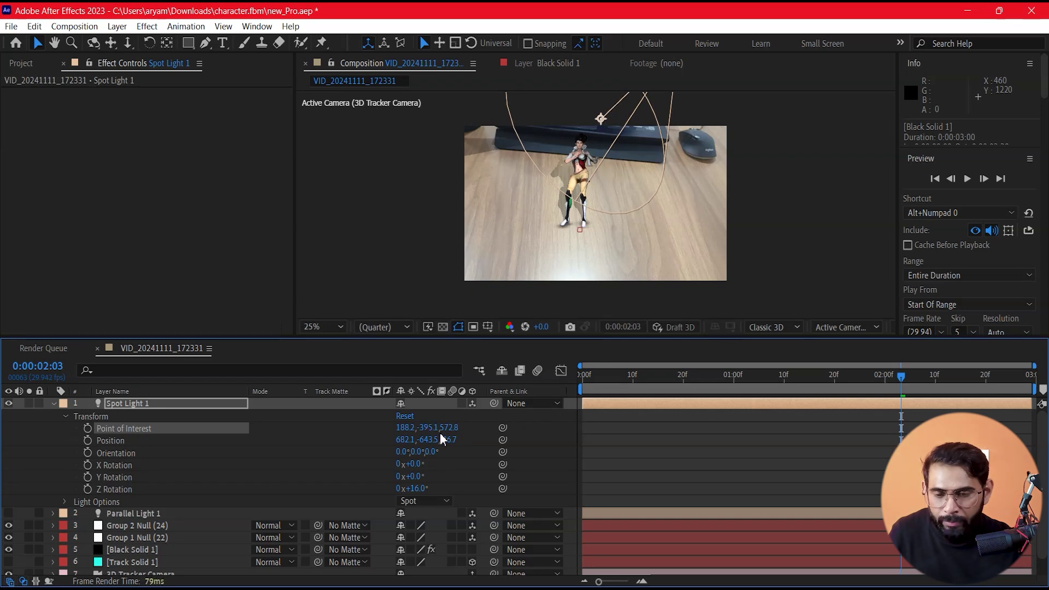
drag(431, 452, 460, 473)
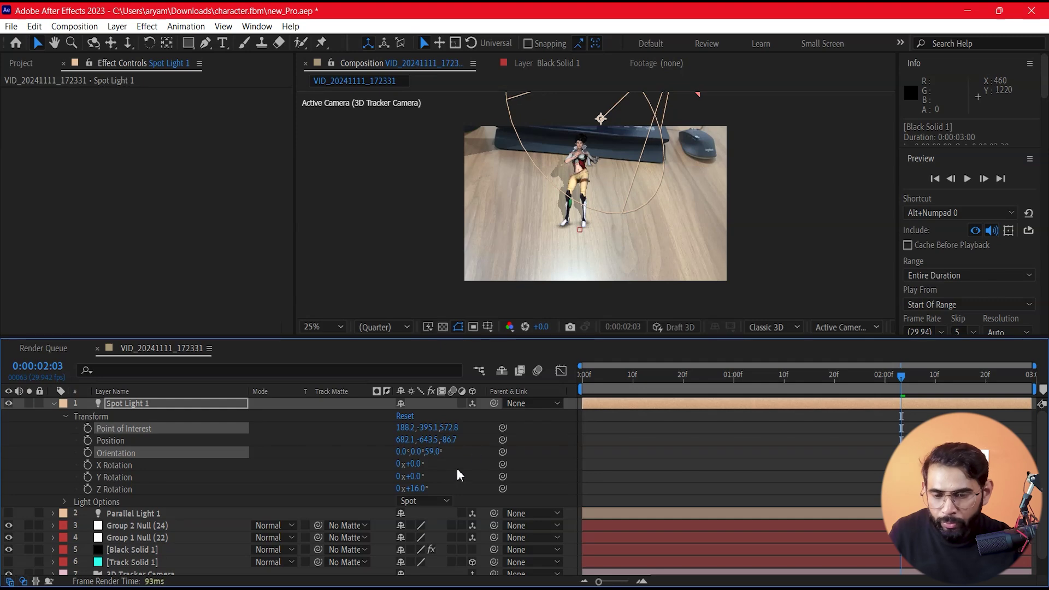
key(space)
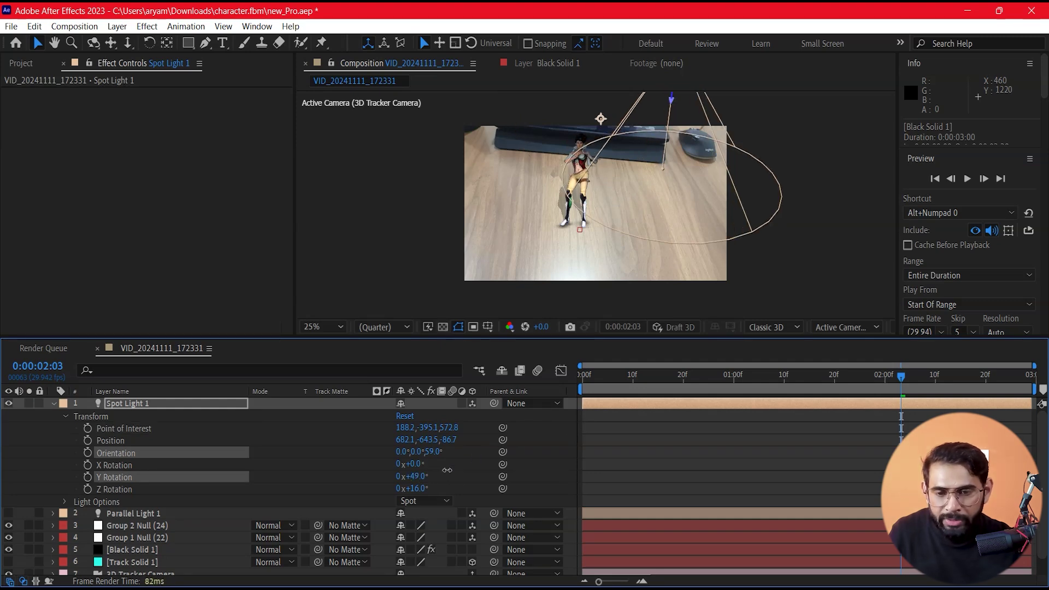
click(800, 256)
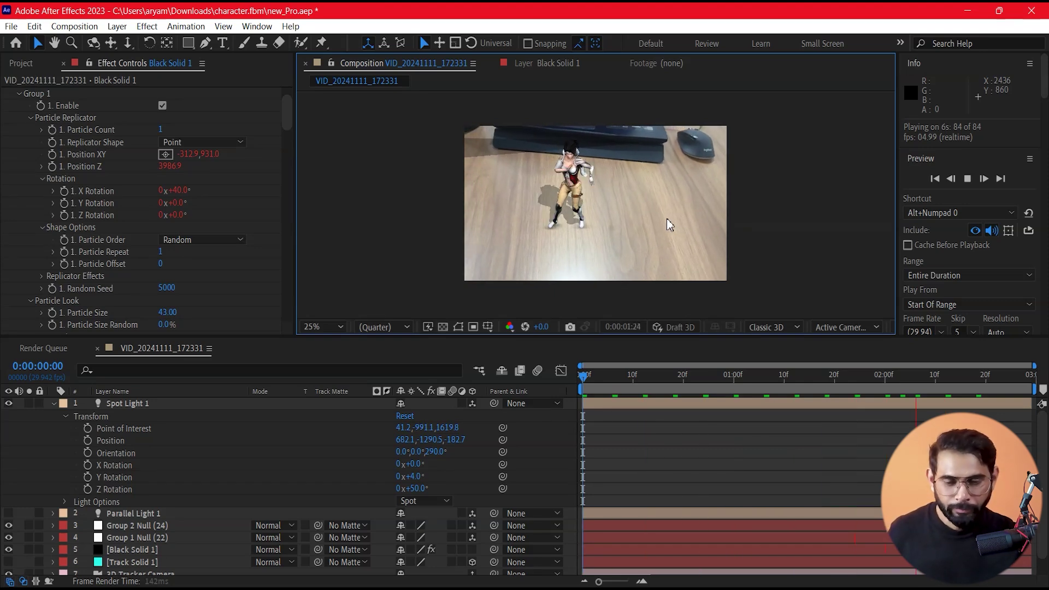
key(space)
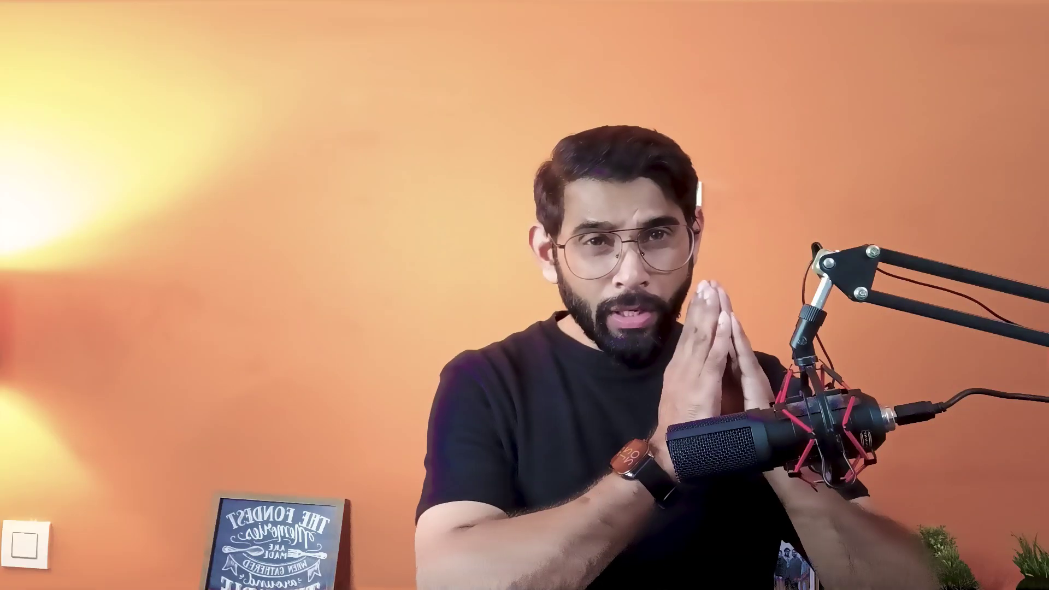